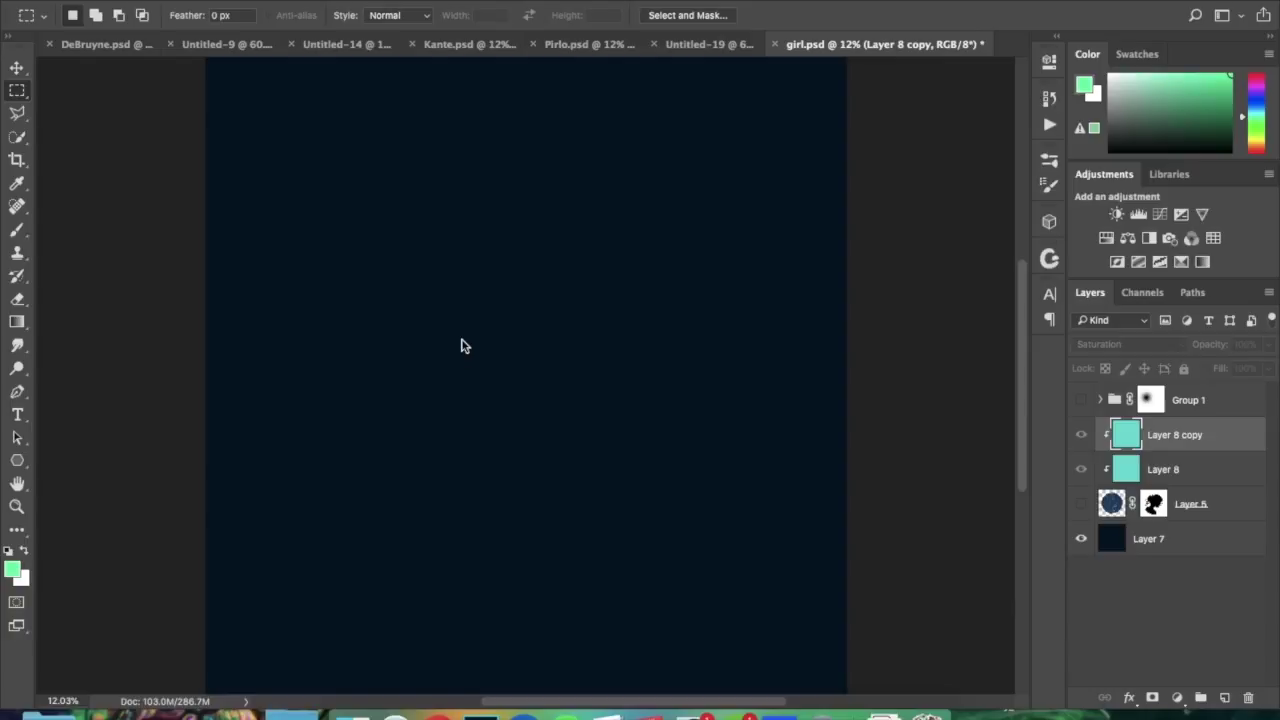
Step: Add a new empty Layer 12 at the top of the girl.psd layer stack
left_click(1224, 697)
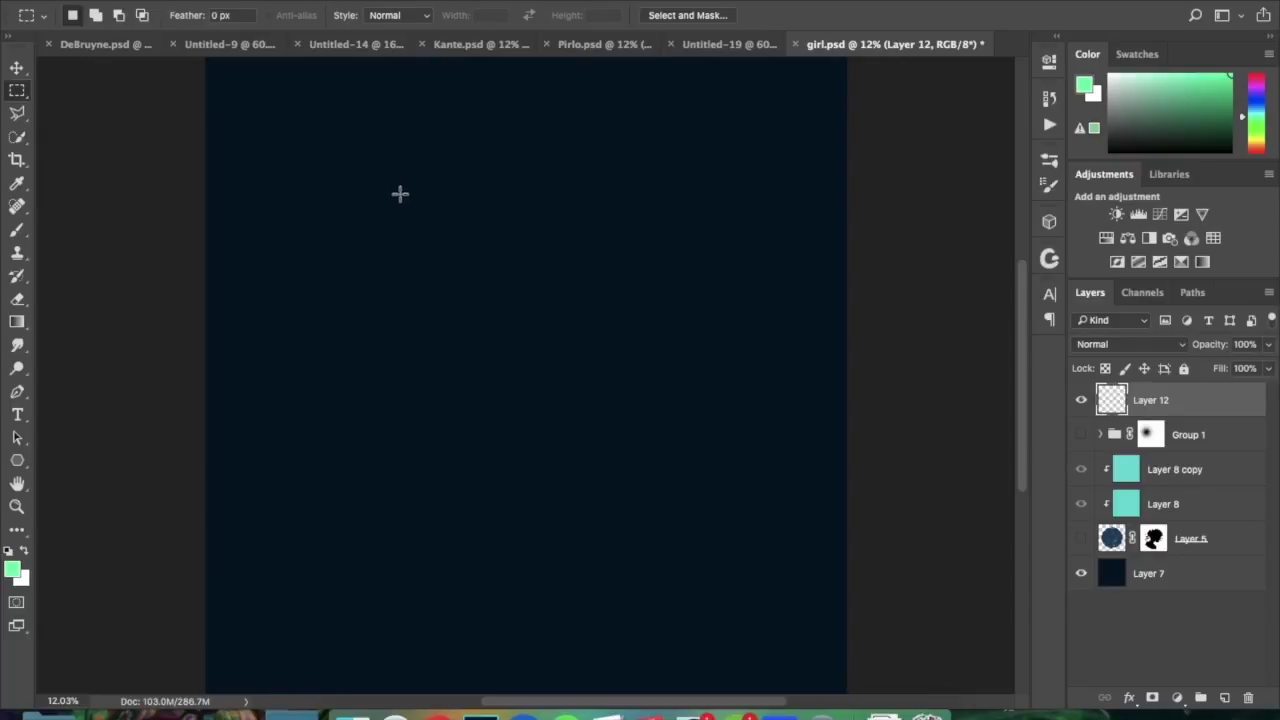
Step: Marquee a large centred square, fill it with the mint-green foreground colour, and deselect
left_click_drag(308, 148, 734, 629)
left_click_drag(659, 504, 660, 515)
key("alt")
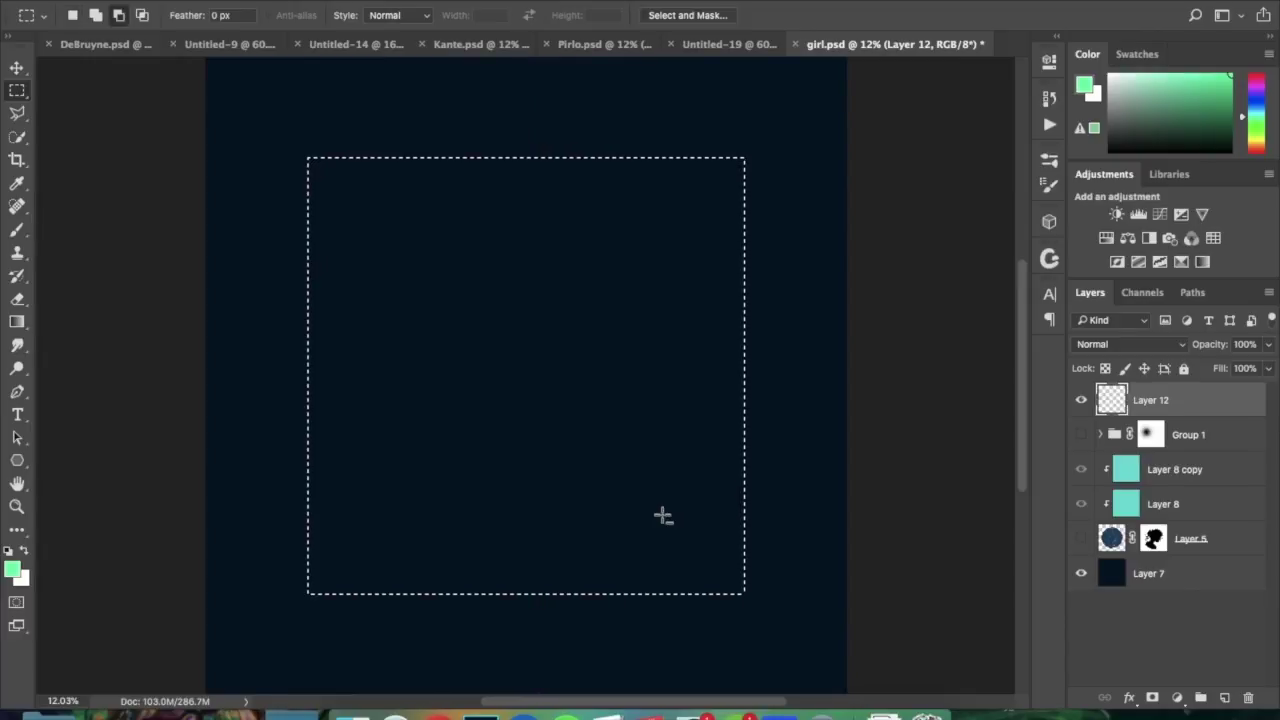
key("alt+BackSpace")
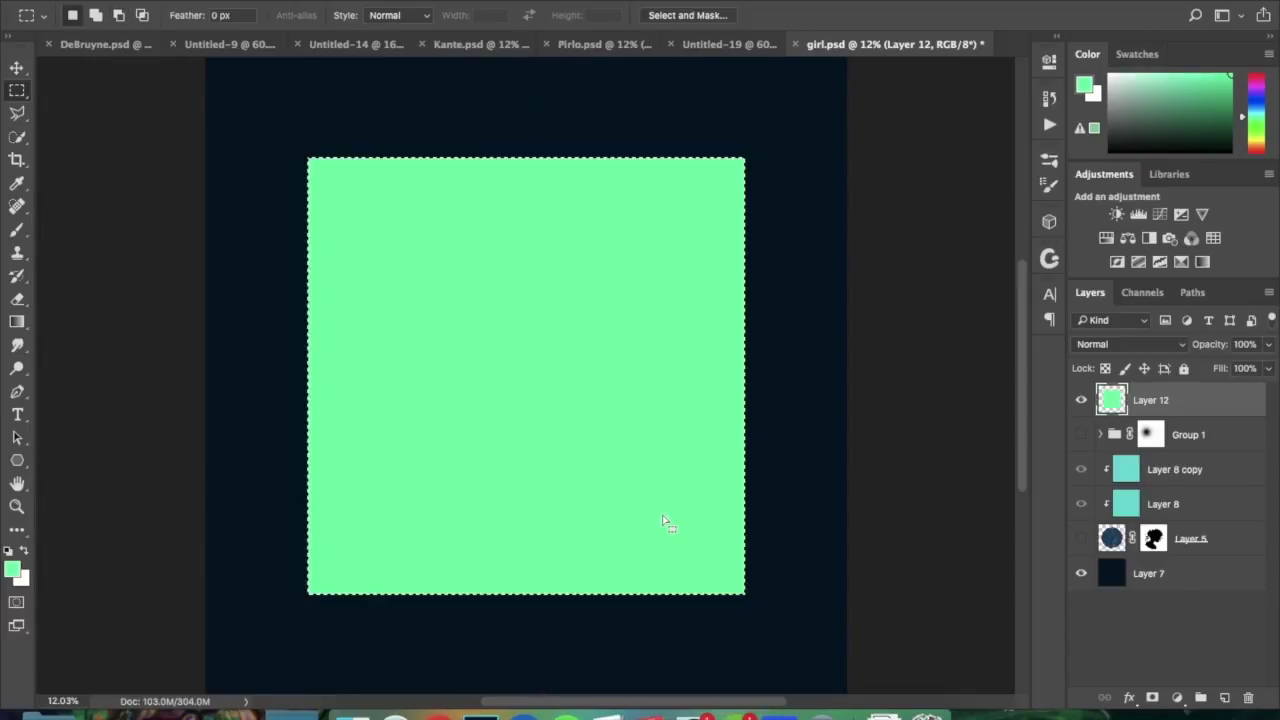
key("ctrl+d")
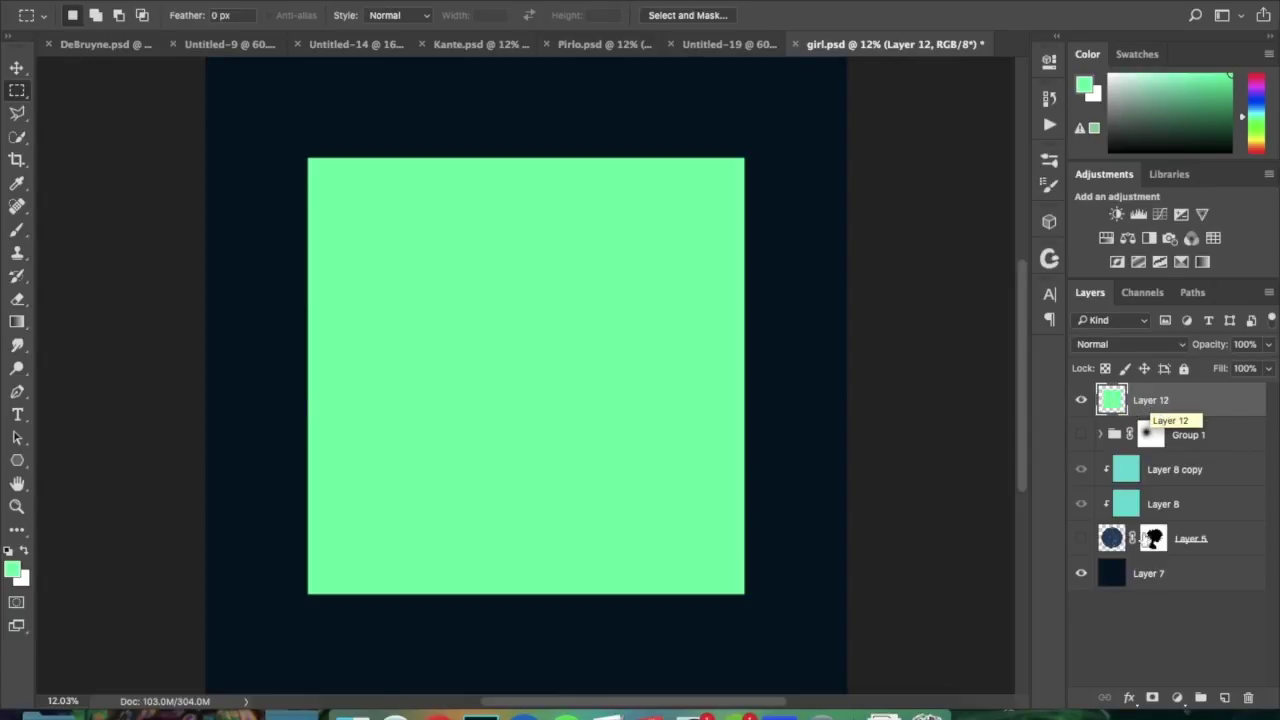
Step: Add a layer mask and fill a centred inner square black on it to leave a green frame
left_click(1151, 698)
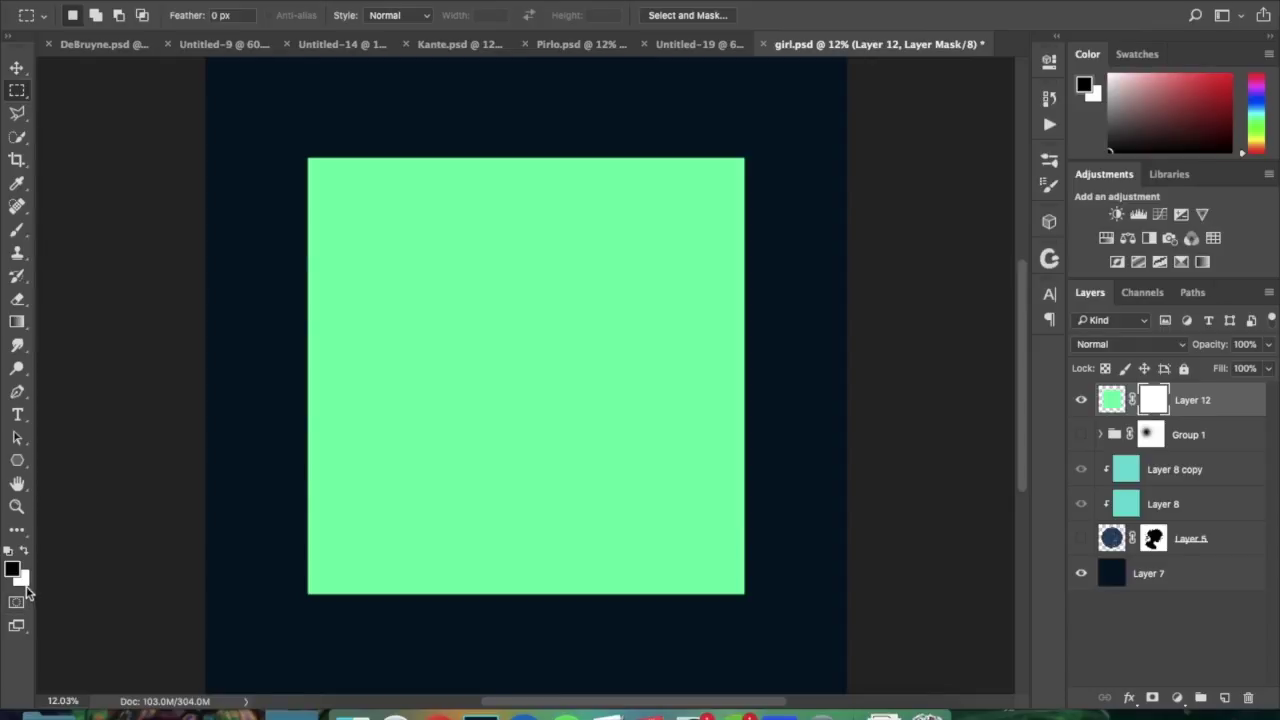
key("x")
key("x")
key("x")
key("x")
key("x")
key("x")
key("x")
key("x")
left_click_drag(363, 209, 690, 540)
left_click_drag(621, 472, 624, 476)
key("alt+BackSpace")
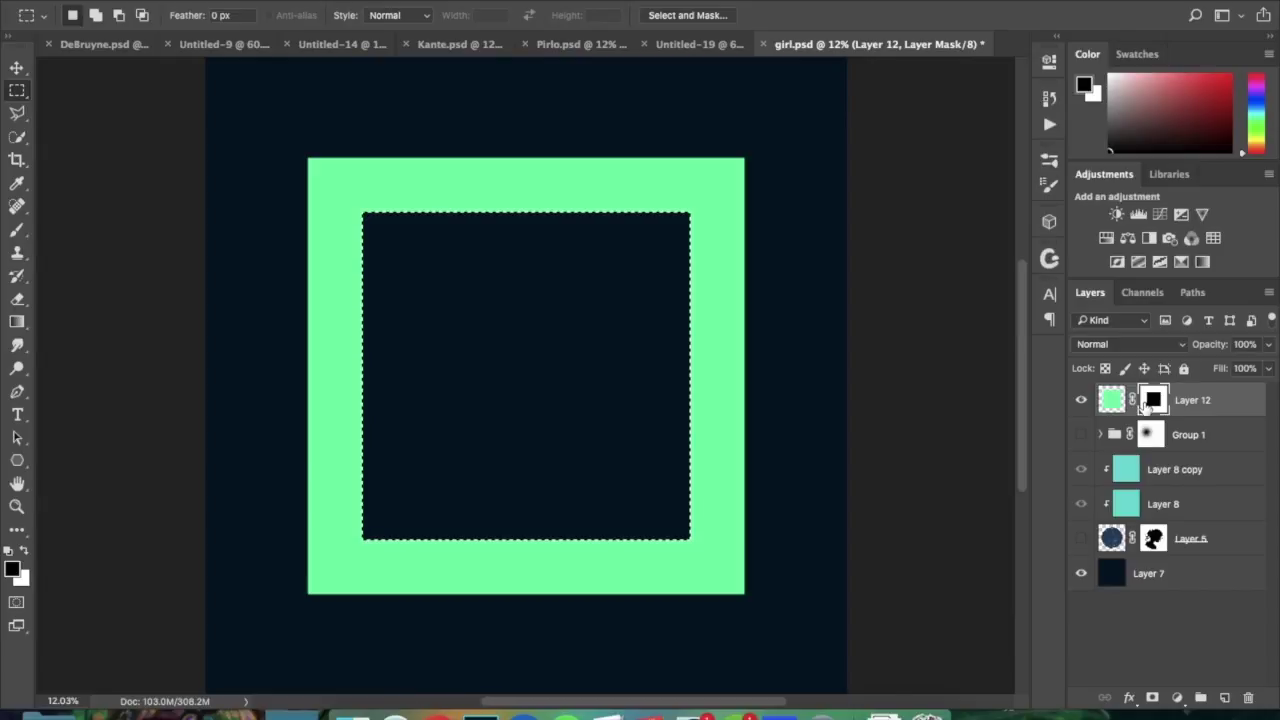
key("super+d")
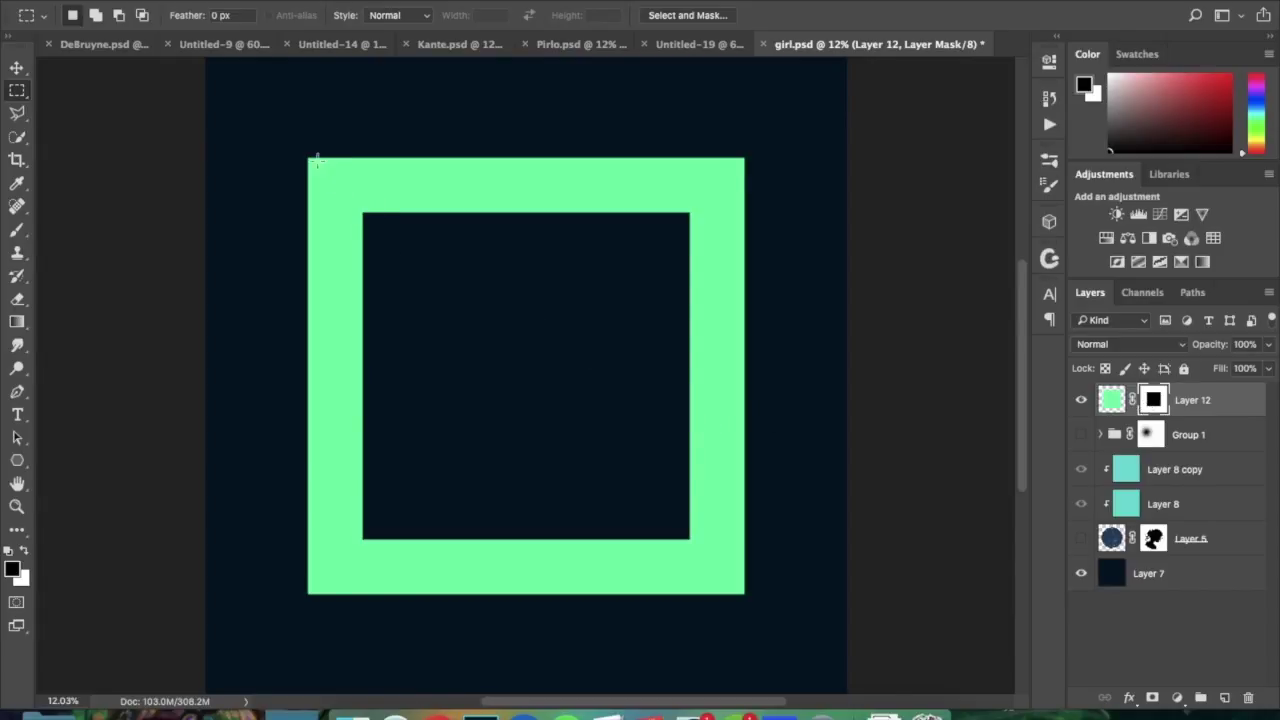
Step: Fill an inner area of the mask mid grey, then fill the whole mask white again
left_click_drag(334, 178, 747, 568)
mouse_move(639, 497)
left_mouse_down()
mouse_move(611, 480)
mouse_move(626, 497)
left_mouse_up()
left_click_drag(1191, 113, 1081, 113)
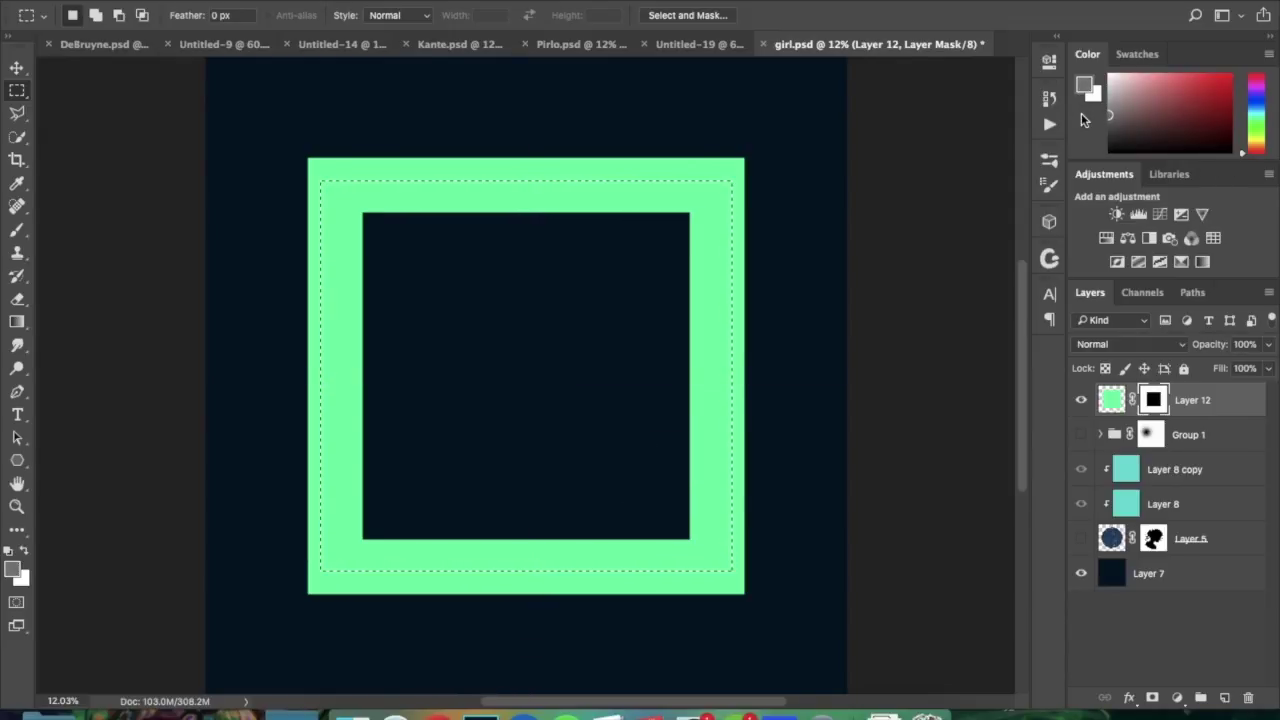
key("alt+BackSpace")
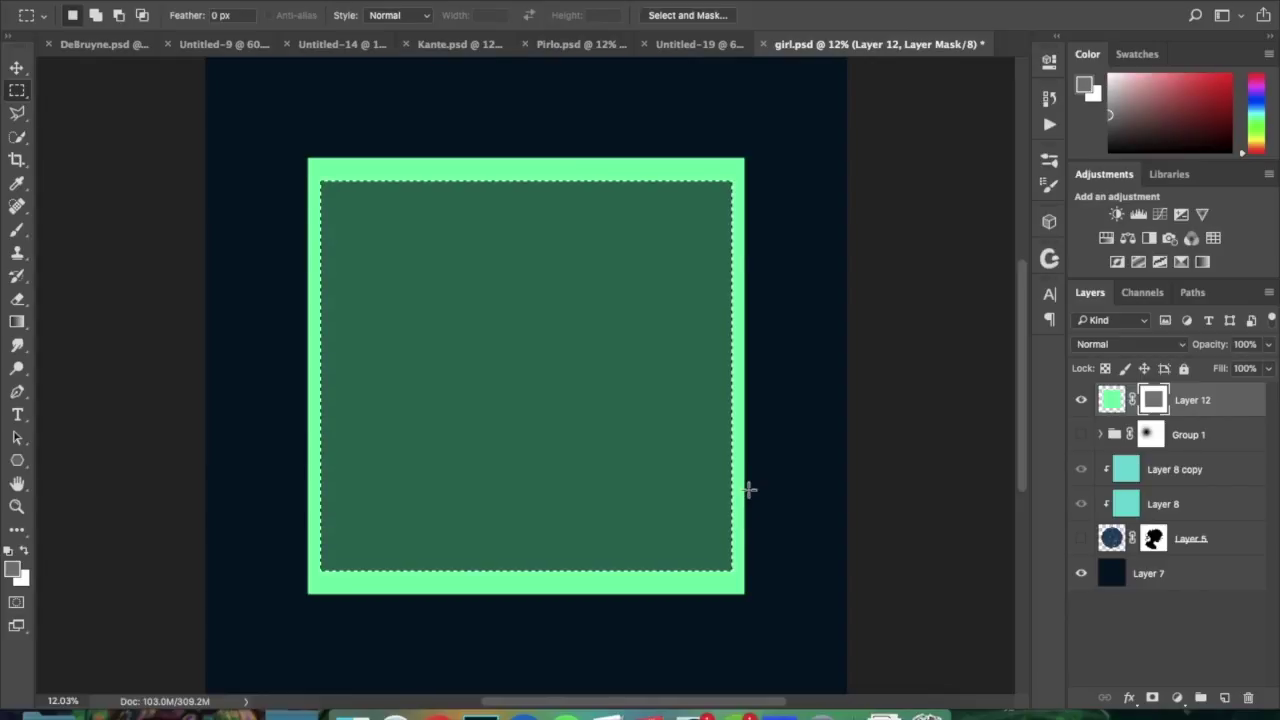
key("super+d")
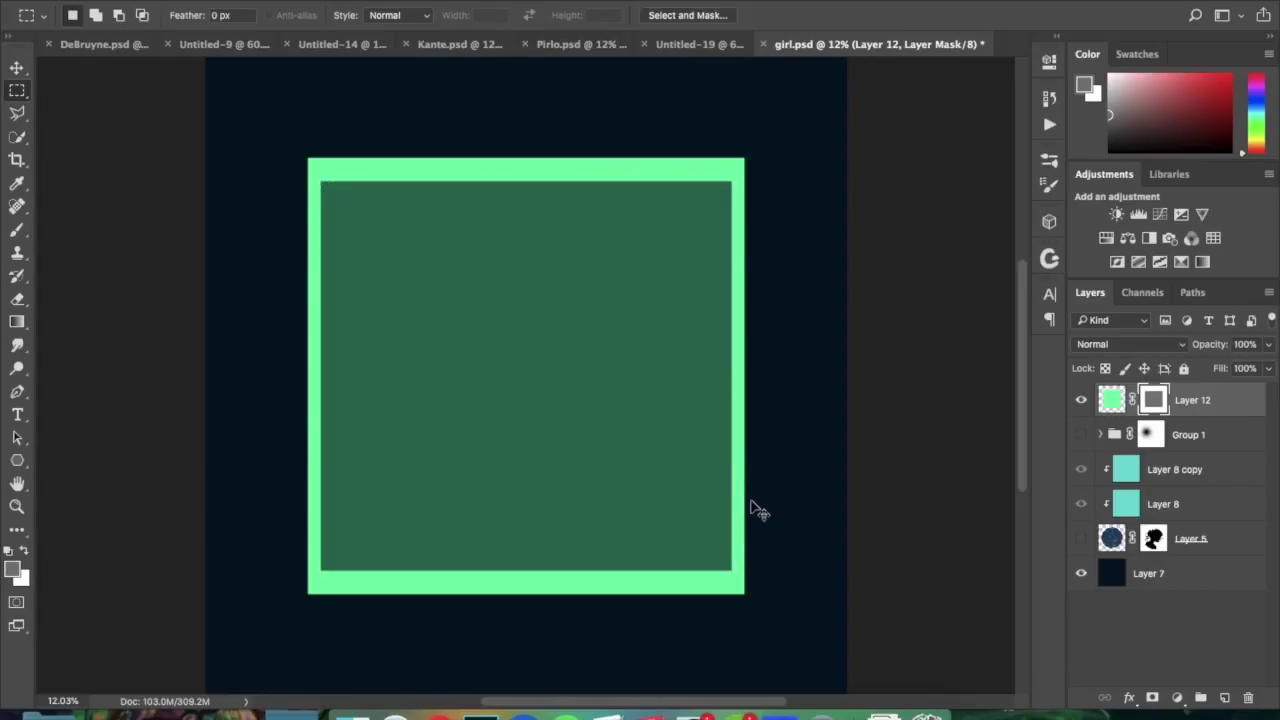
key("super+BackSpace")
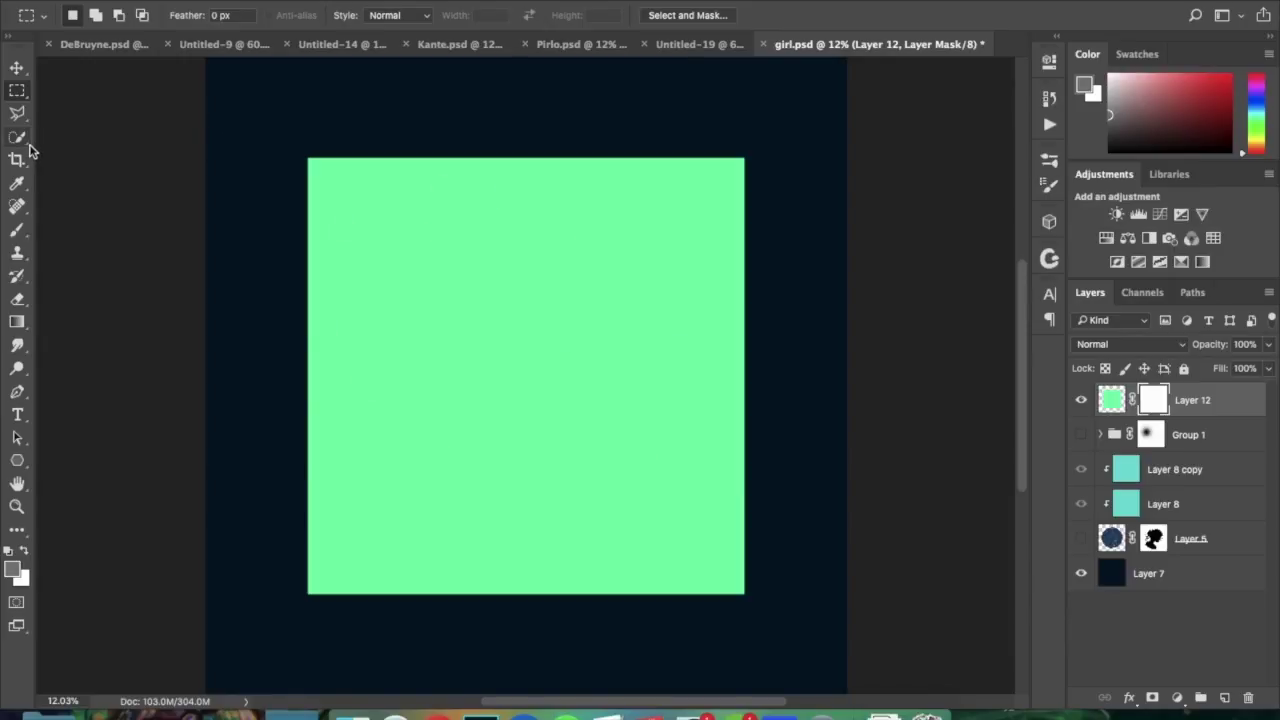
right_click(18, 91)
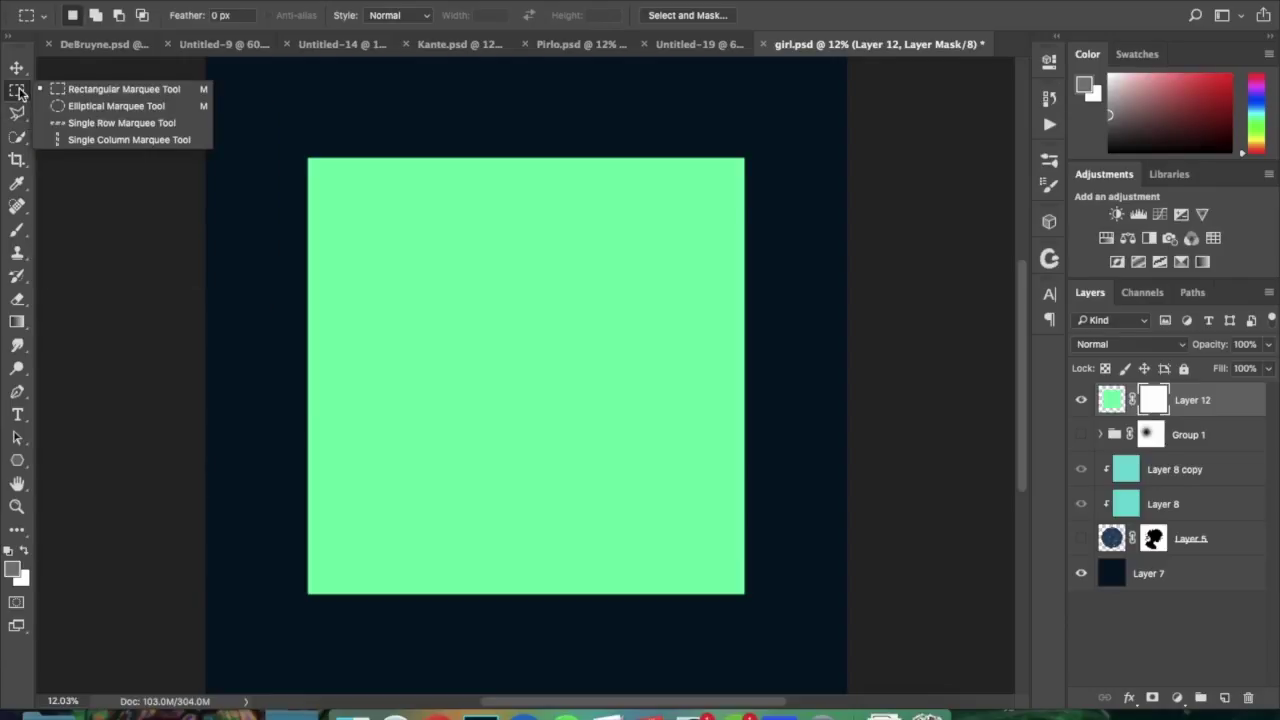
left_click(80, 93)
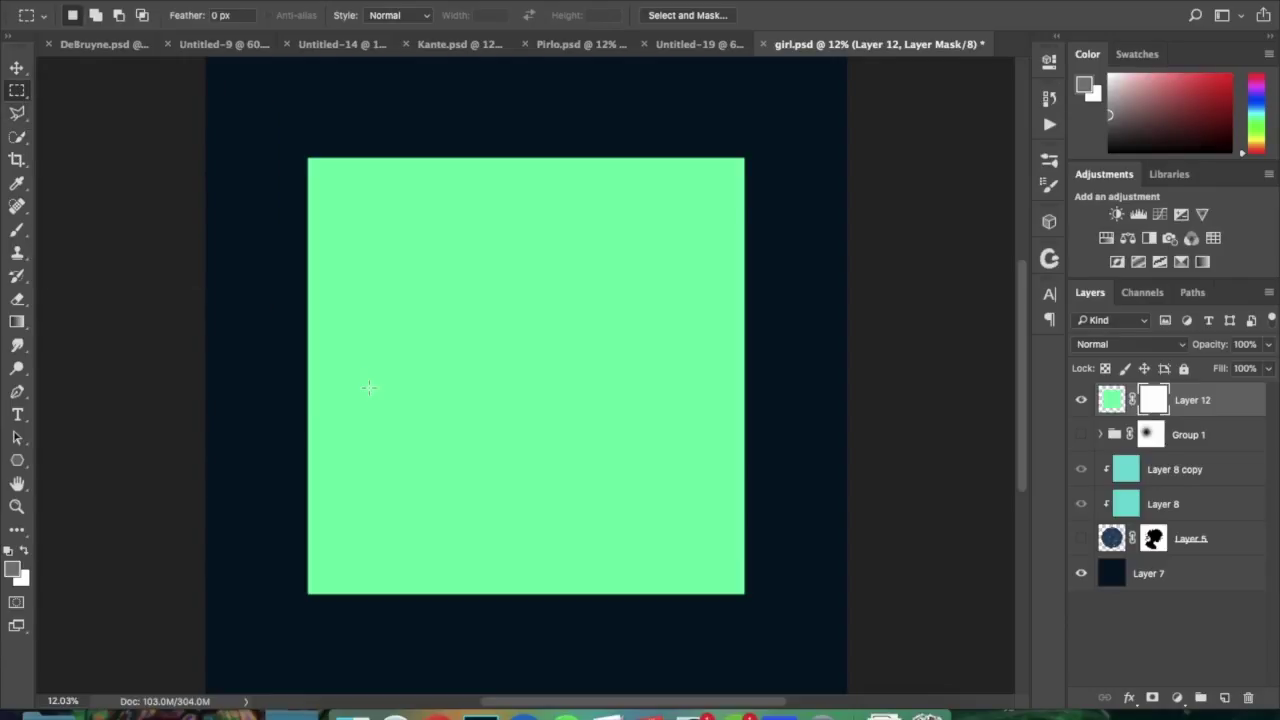
right_click(18, 91)
left_click(97, 120)
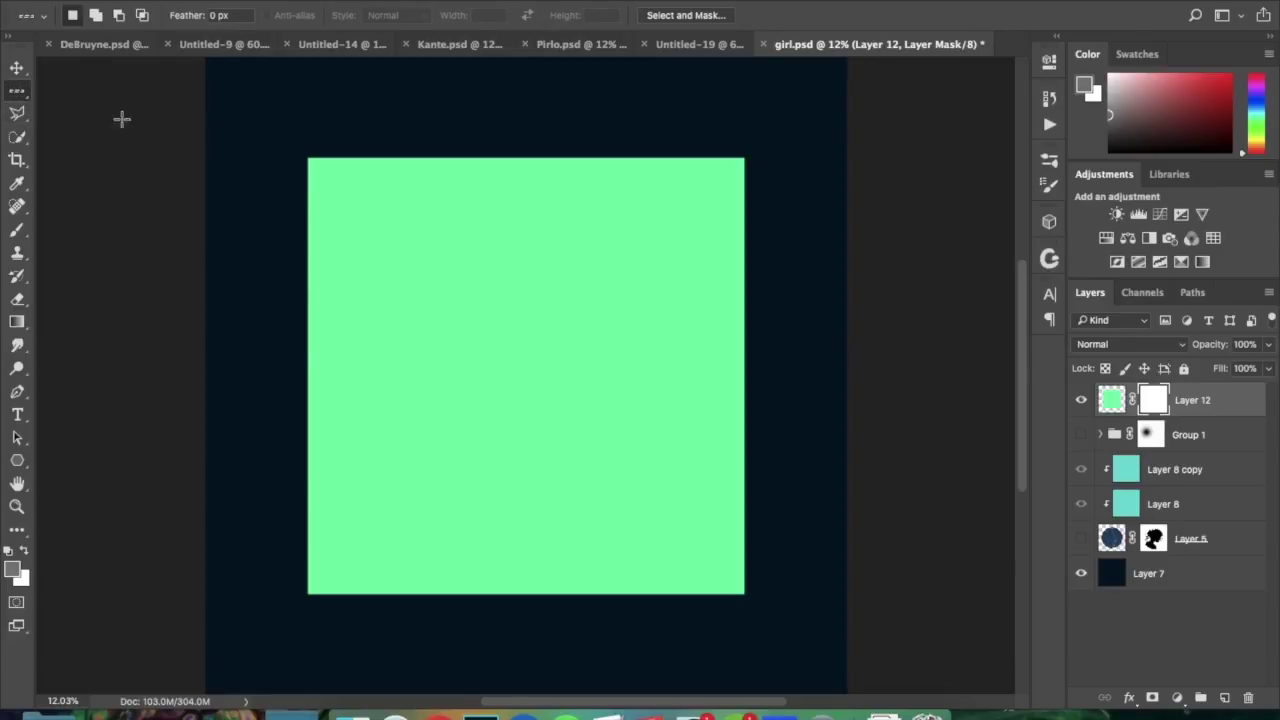
left_click(18, 111)
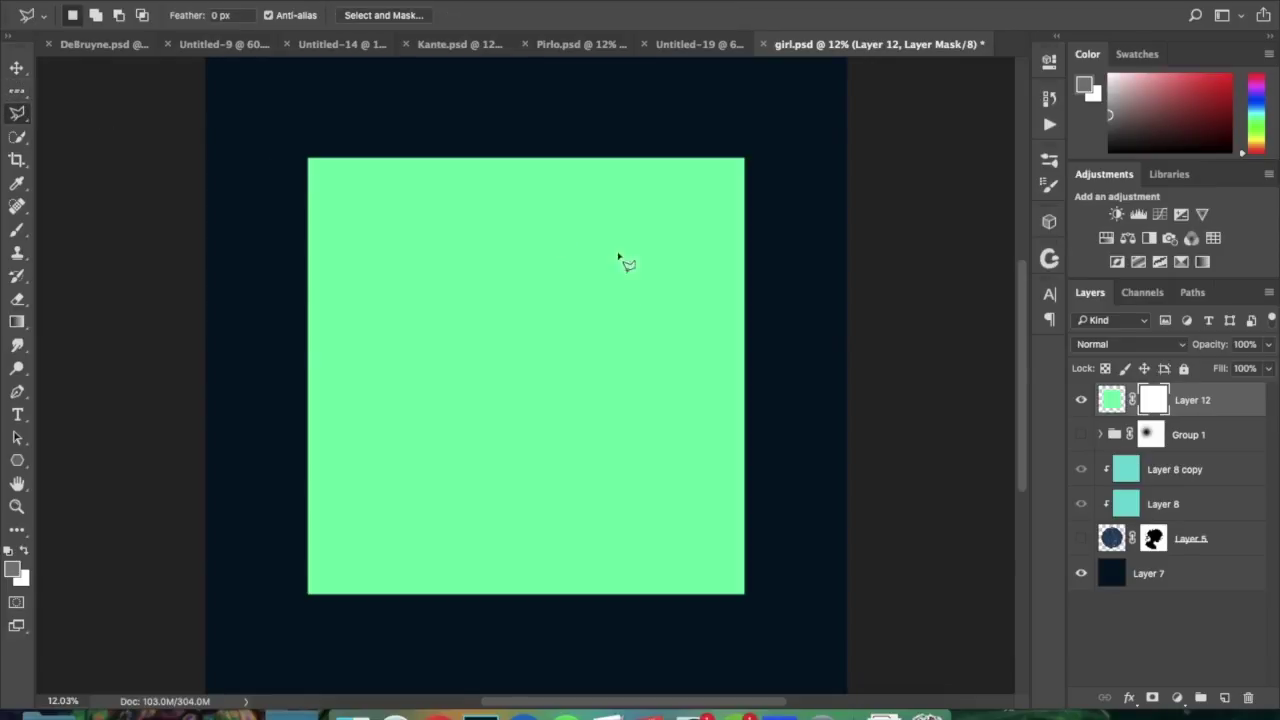
left_click(575, 215)
left_click(424, 325)
left_click(539, 527)
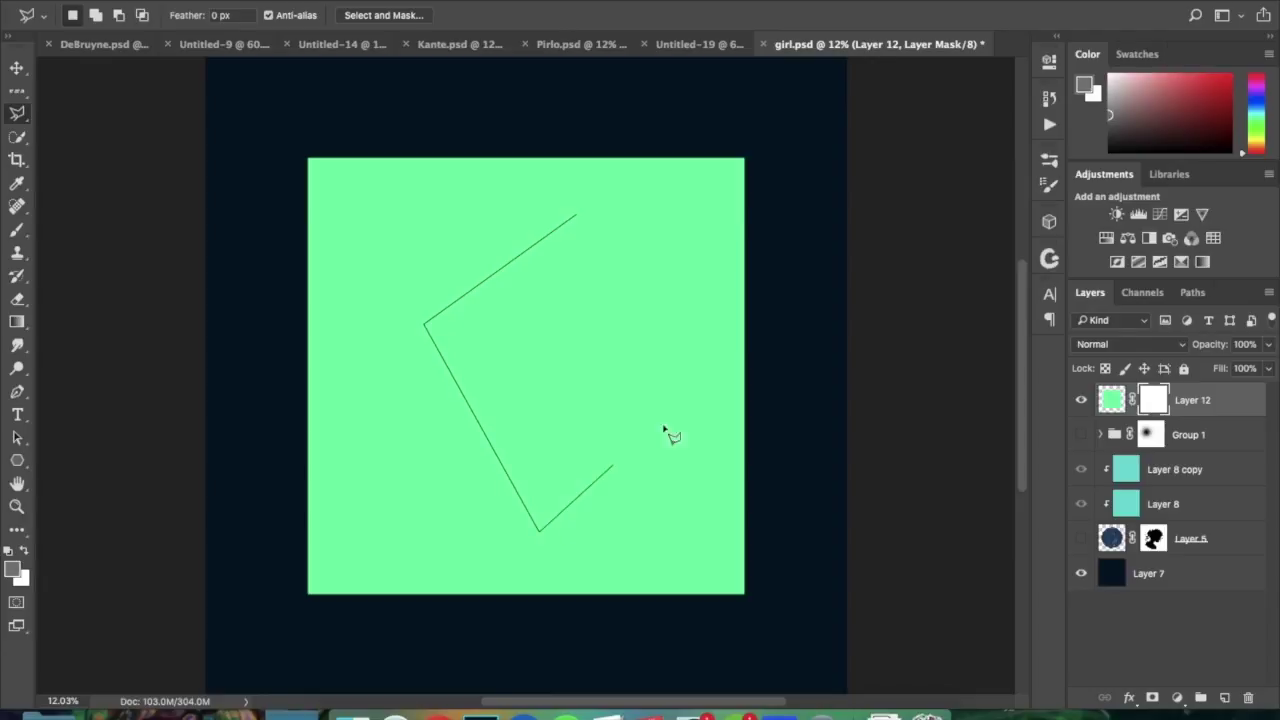
double_click(701, 401)
key("d")
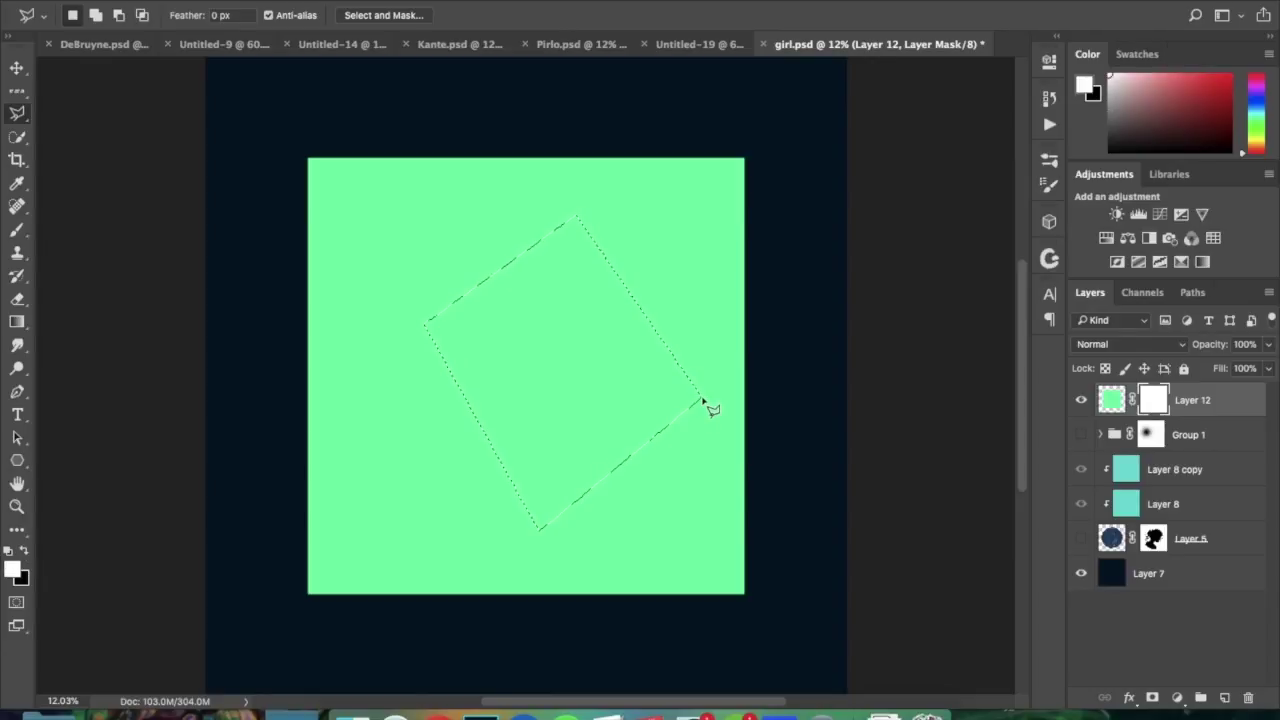
key("BackSpace")
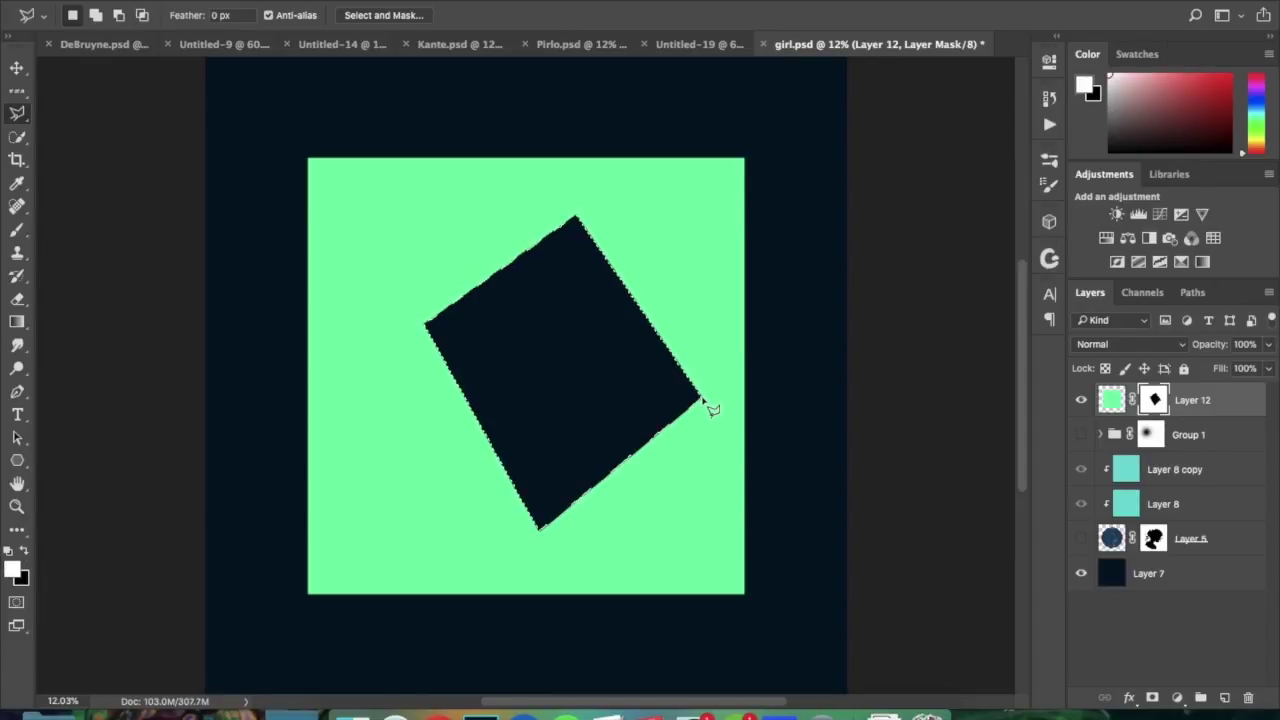
key("super+d")
key("super+shift+d")
left_click(701, 398)
key("super+d")
key("super+shift+d")
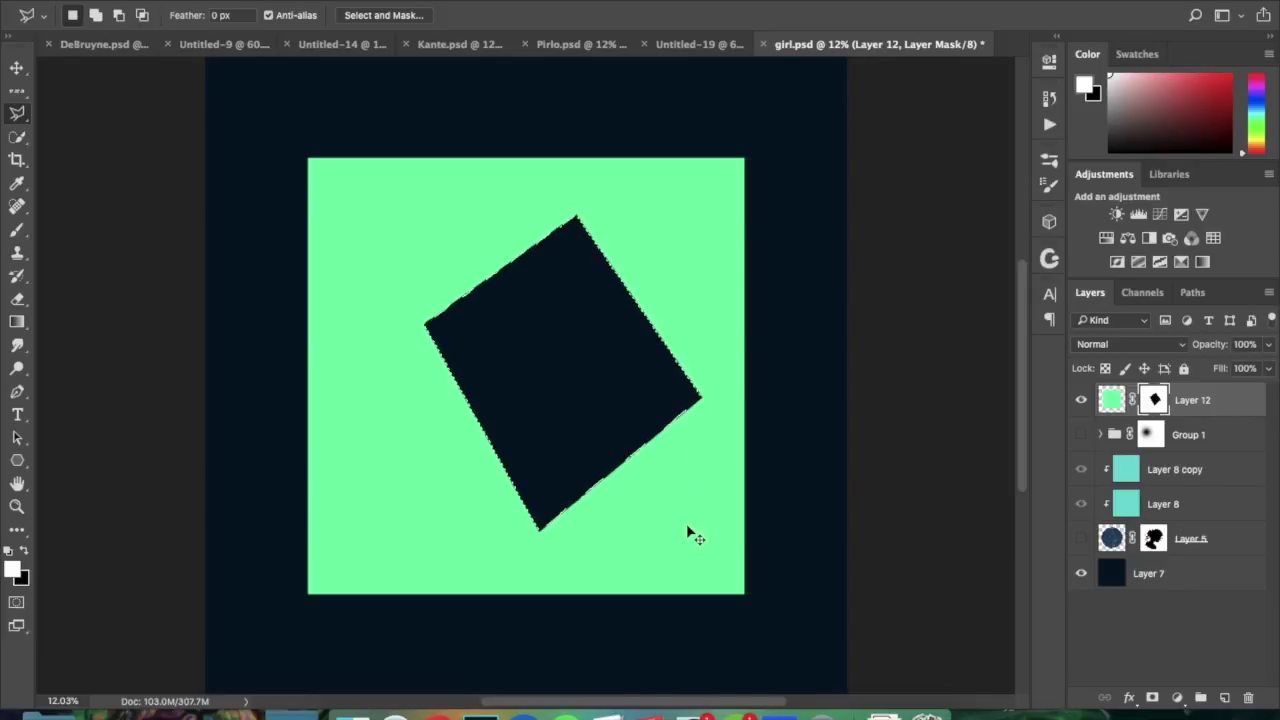
key("alt+BackSpace")
key("super+d")
key("super+shift+d")
left_click(195, 370)
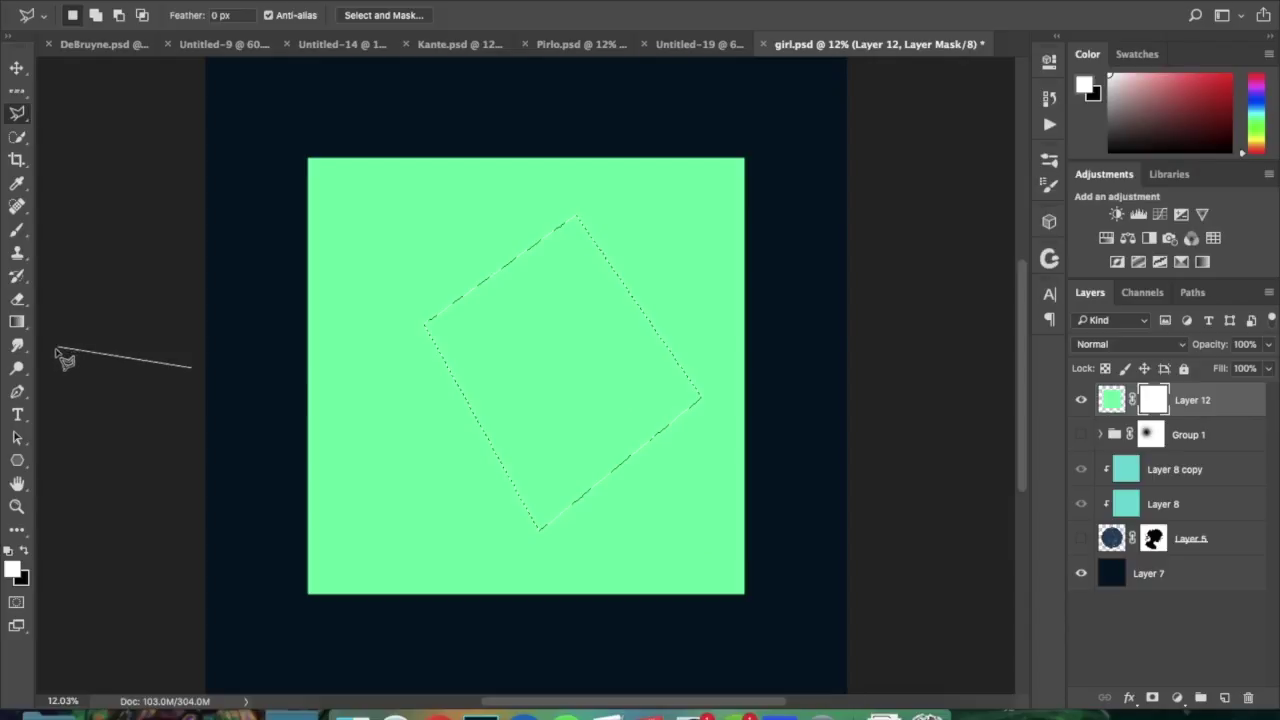
key("super+d")
key("p")
left_click(350, 471)
Step: Draw the curved head-profile outline with the Pen tool, from neck over head and snout to throat
left_click(414, 388)
left_click_drag(414, 388, 414, 347)
left_click_drag(501, 252, 576, 249)
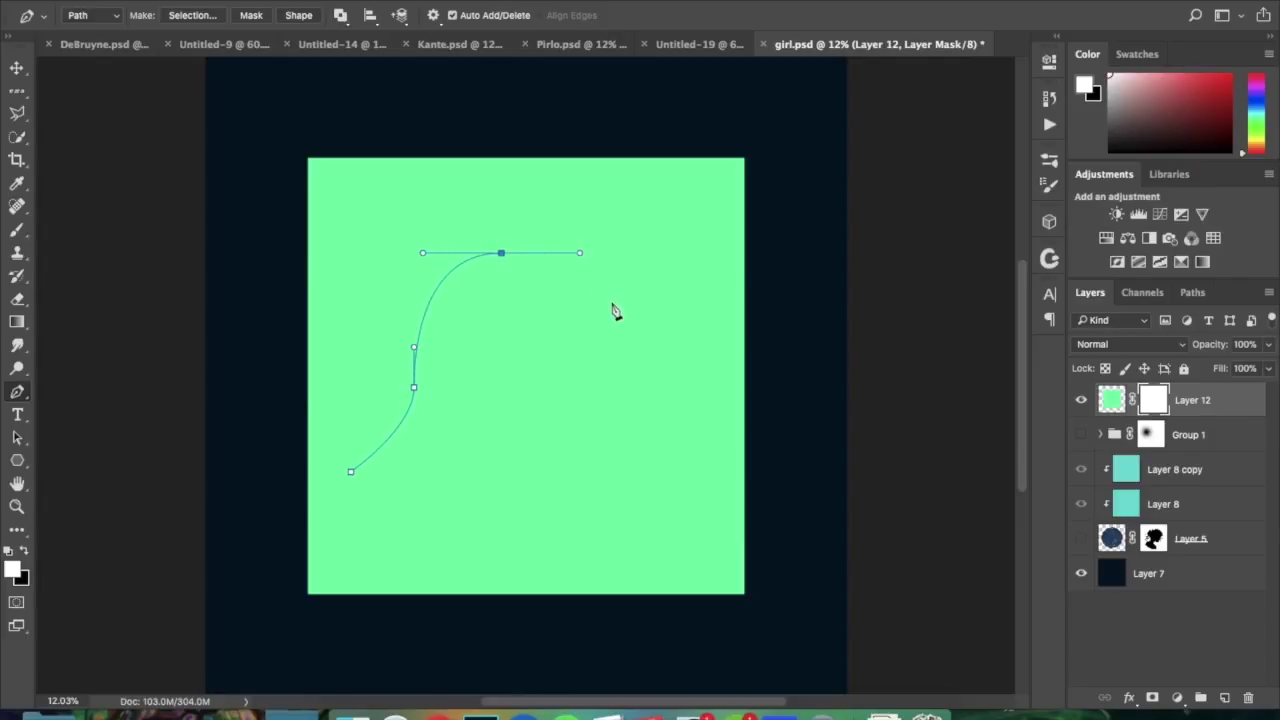
left_click_drag(707, 326, 740, 327)
mouse_move(710, 408)
left_mouse_down()
mouse_move(714, 424)
mouse_move(697, 429)
left_mouse_up()
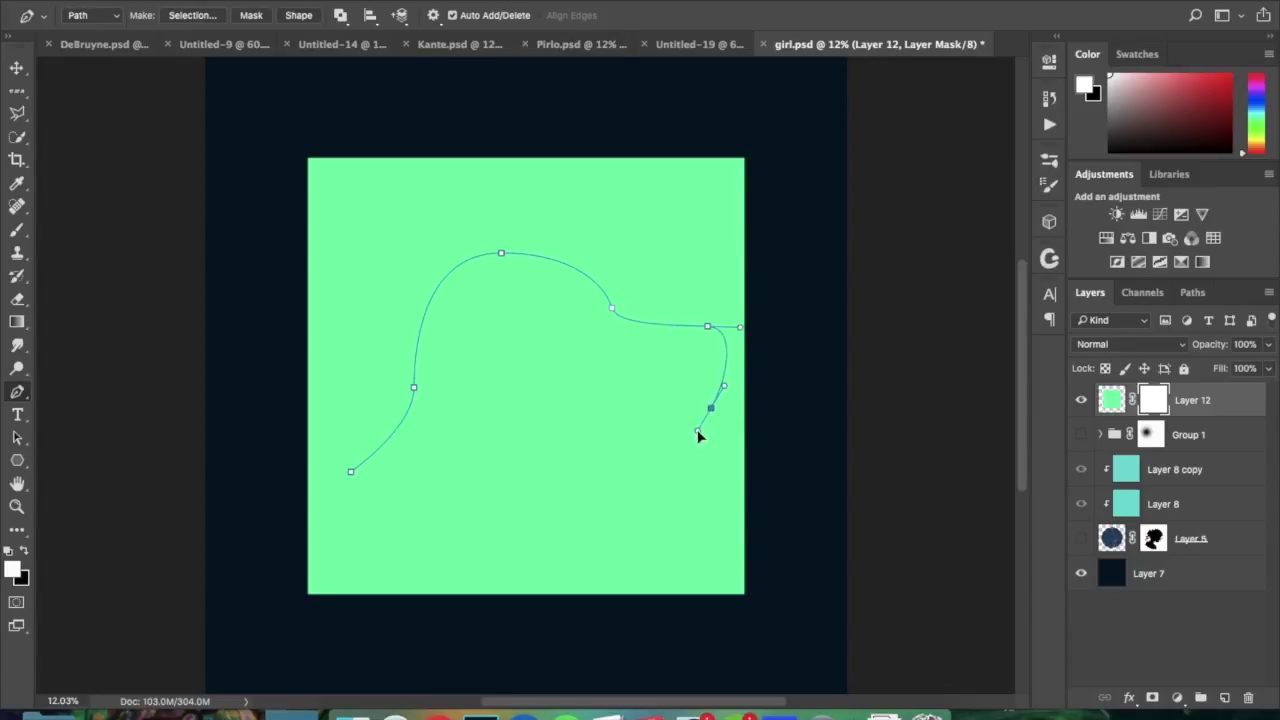
left_click_drag(590, 435, 574, 456)
left_click(548, 527)
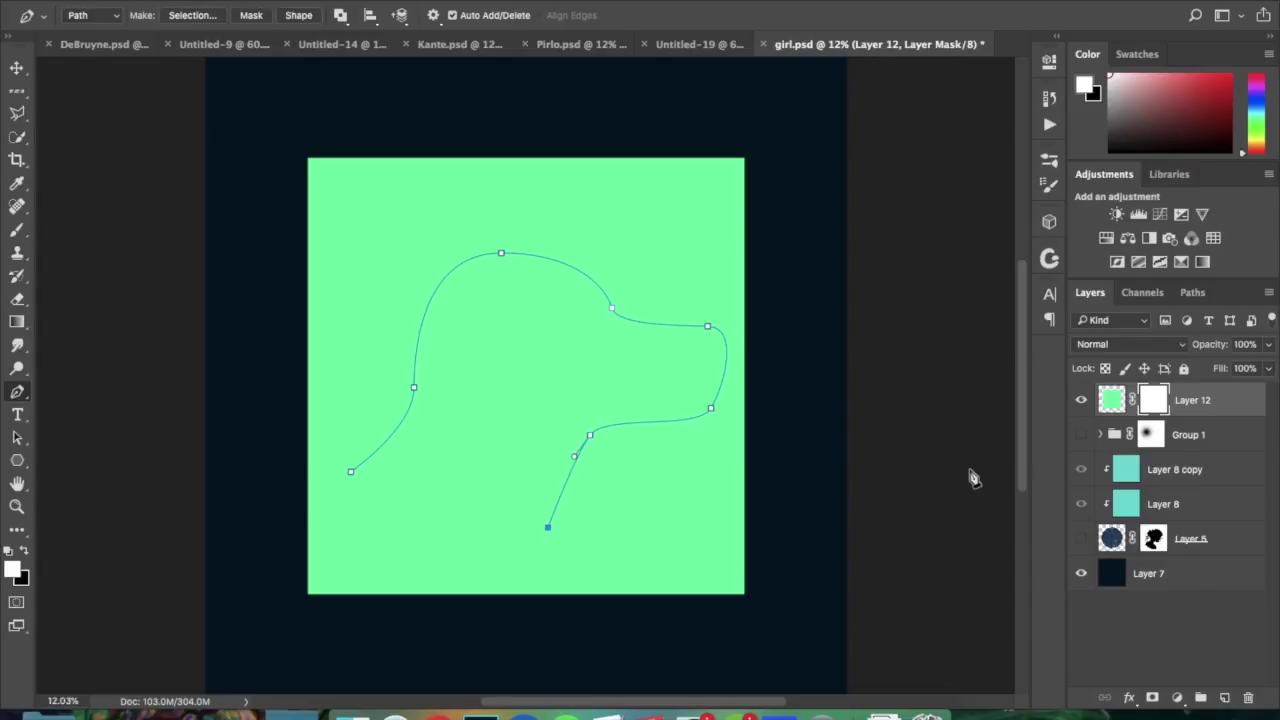
Step: Load the Work Path as a selection from the Paths panel without saving the path
left_click(1194, 292)
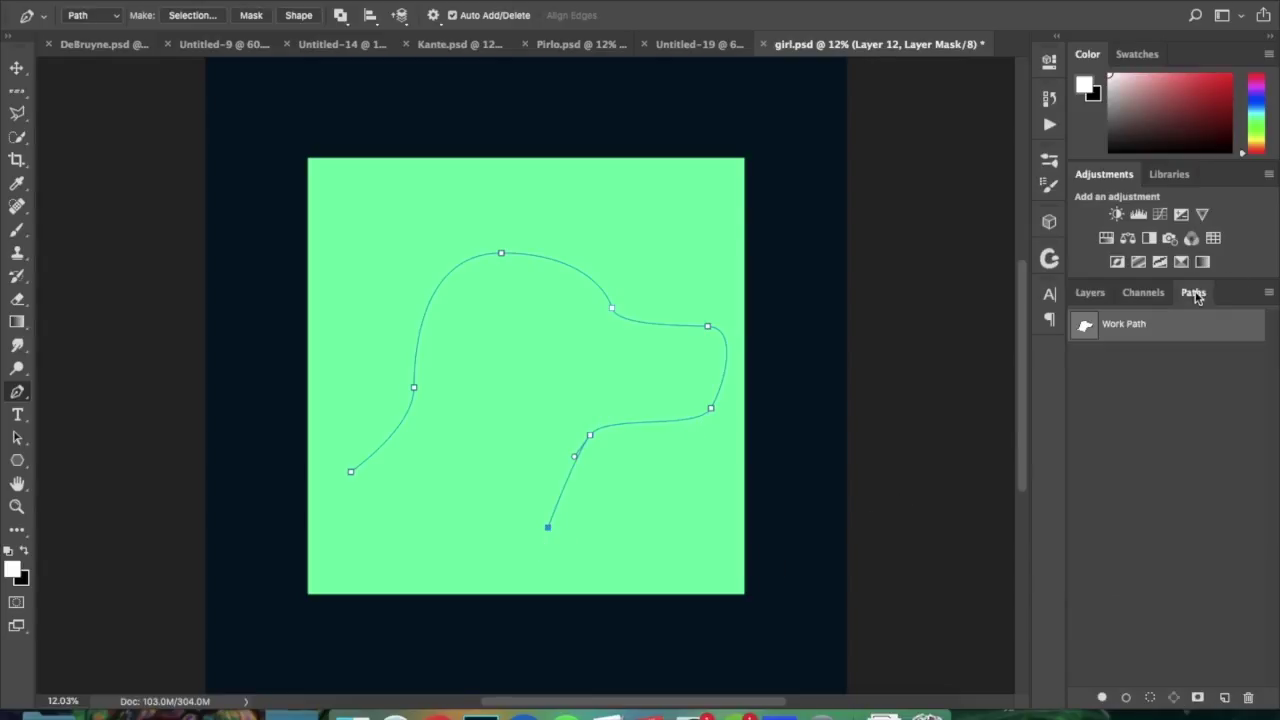
left_click_drag(1094, 336, 1097, 340)
left_click(1094, 336, "super")
double_click(1094, 336)
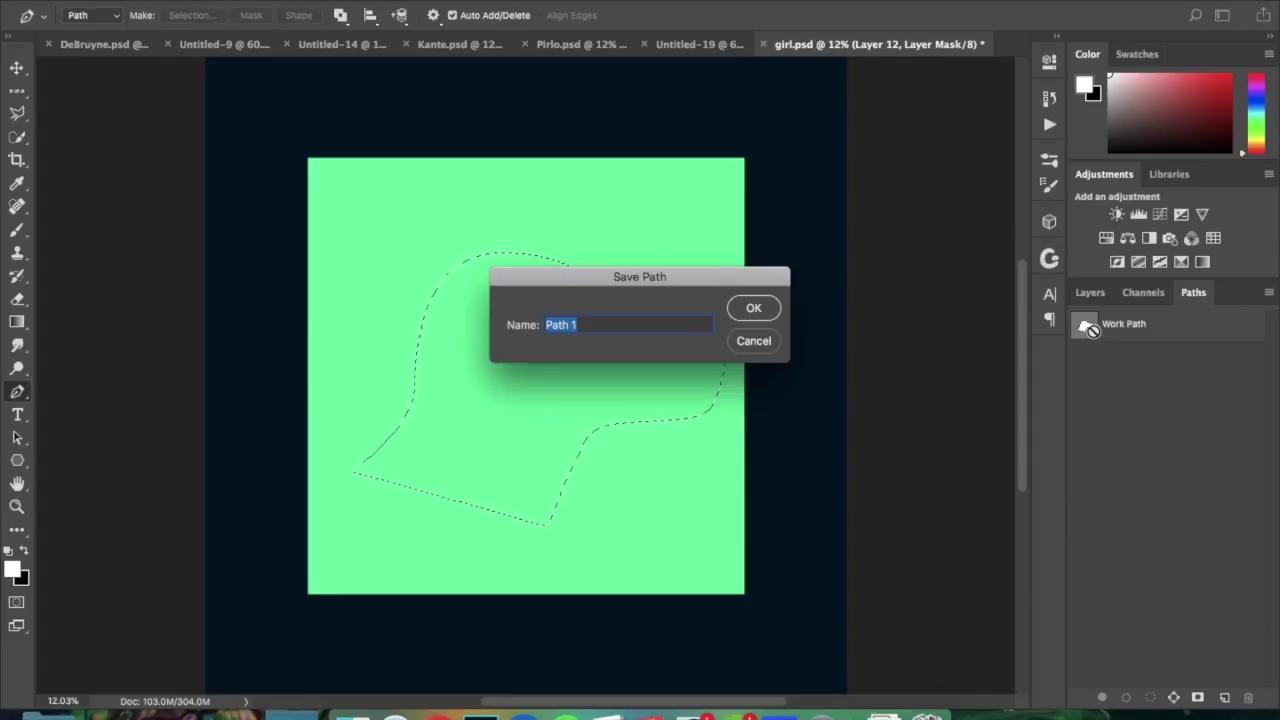
left_click(756, 342)
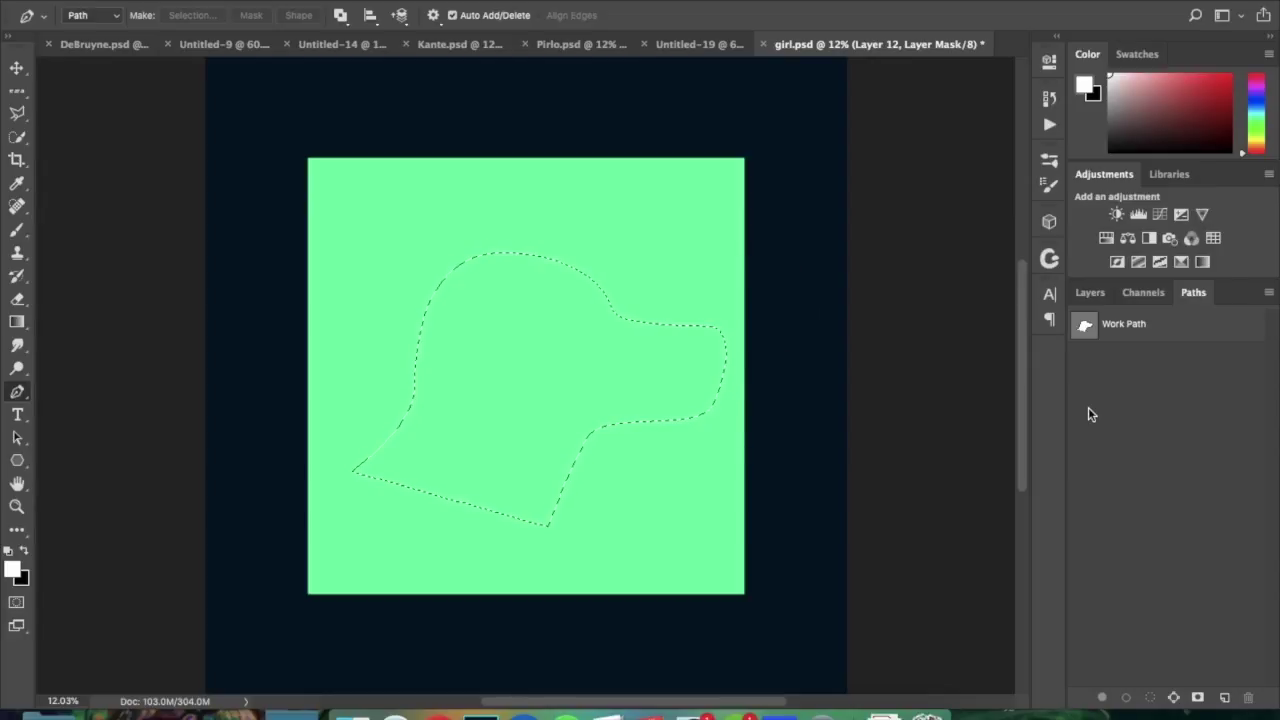
left_click(1090, 293)
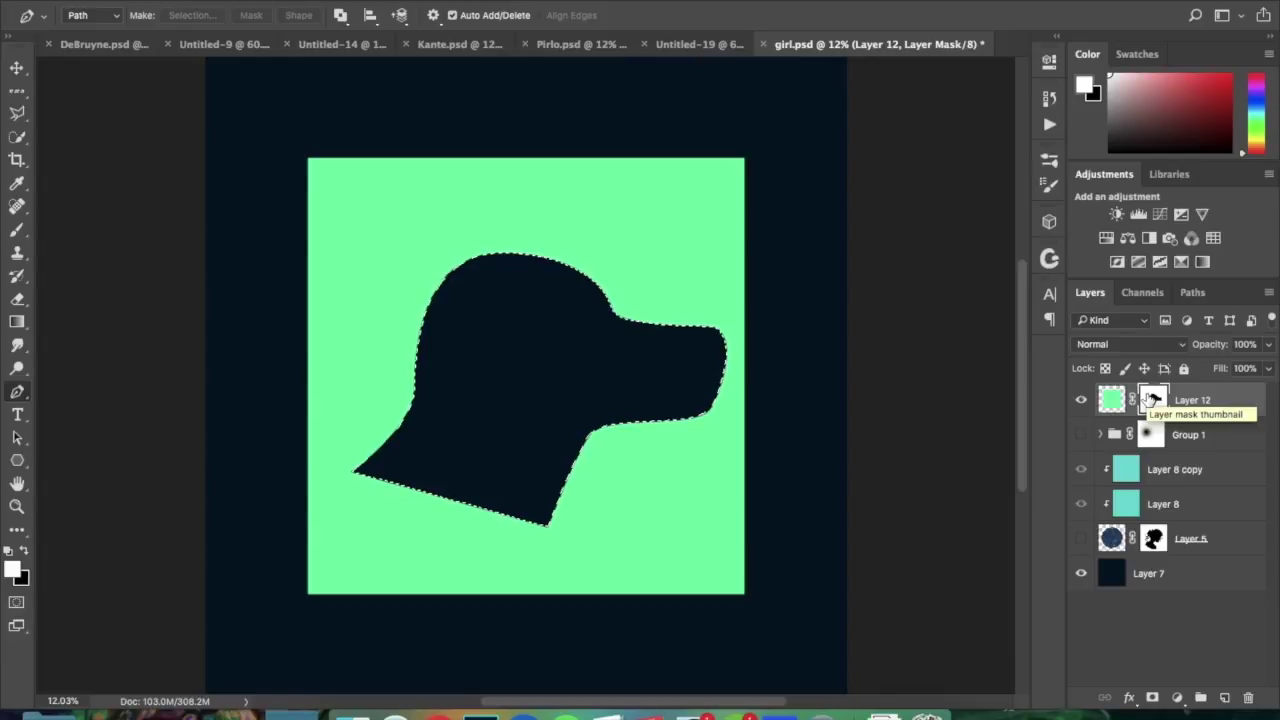
Step: Switch to the Rectangular Marquee and clear the selection around the head shape
left_click(18, 91)
right_click(18, 91)
left_click(60, 89)
left_click(513, 406)
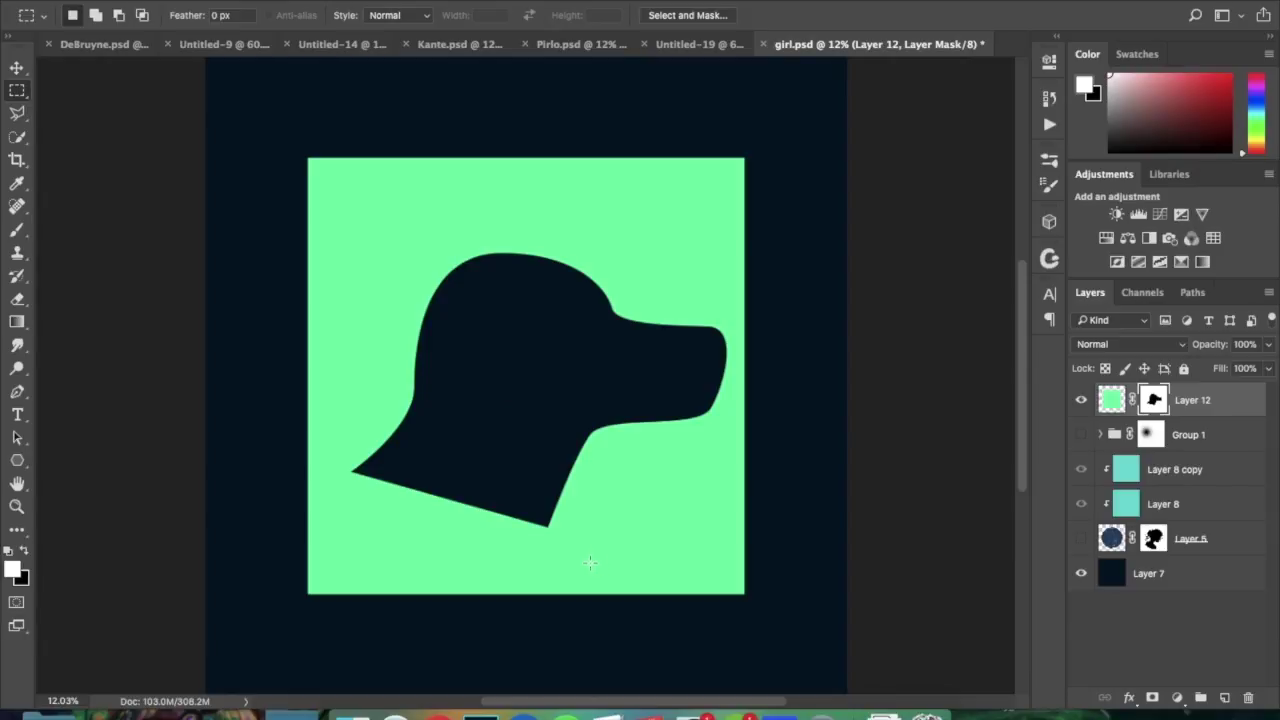
key("b")
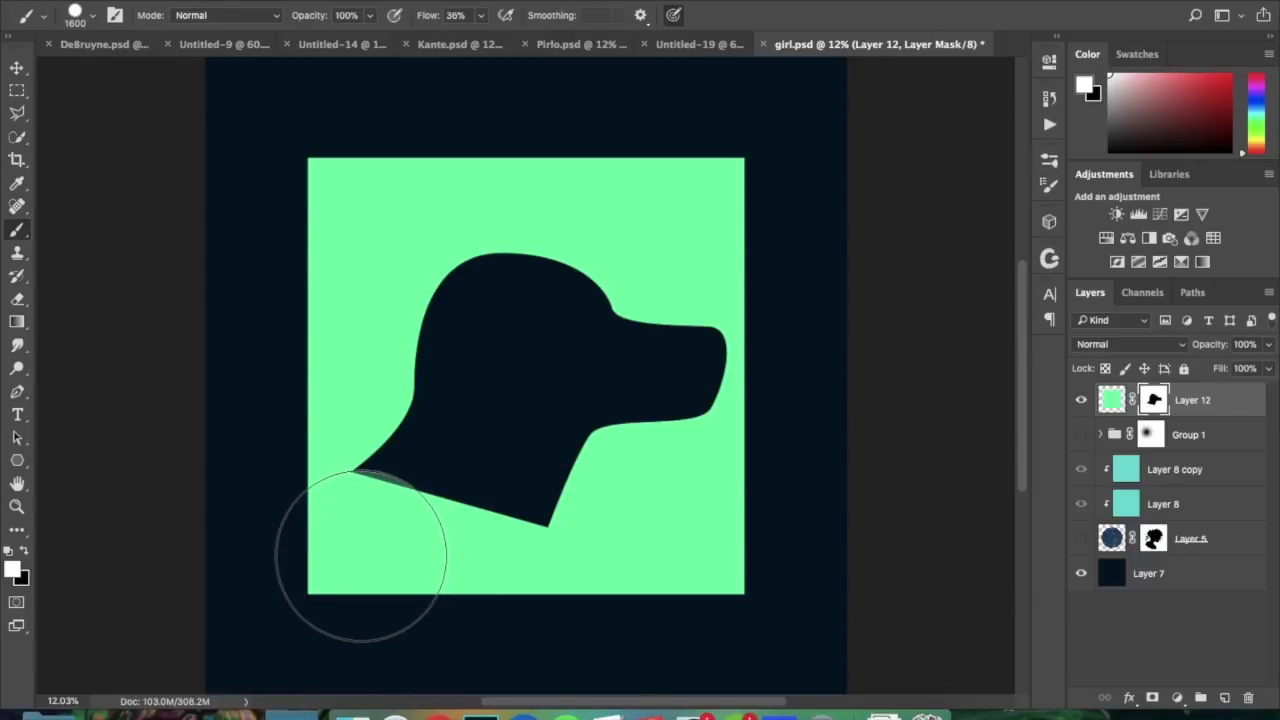
Step: Paint black at 100% flow on the mask to hide the green below the dog's neck
key("x")
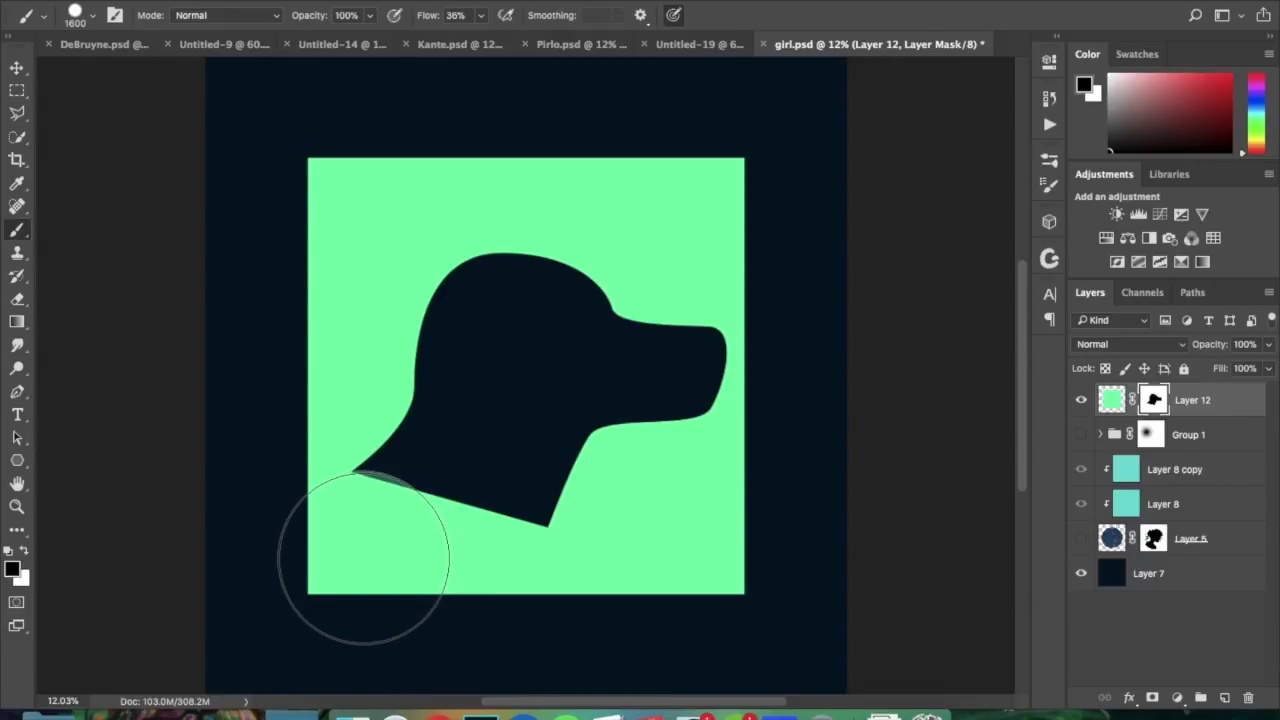
left_click(368, 556)
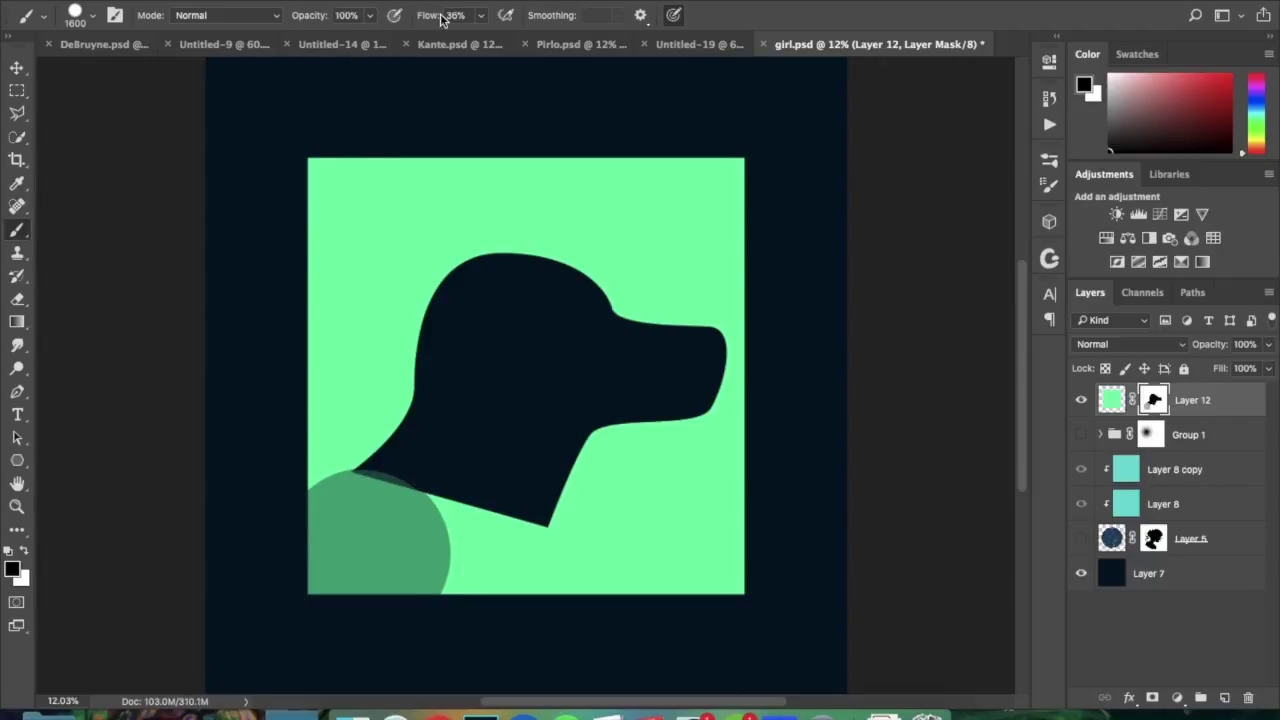
left_click_drag(430, 16, 662, 22)
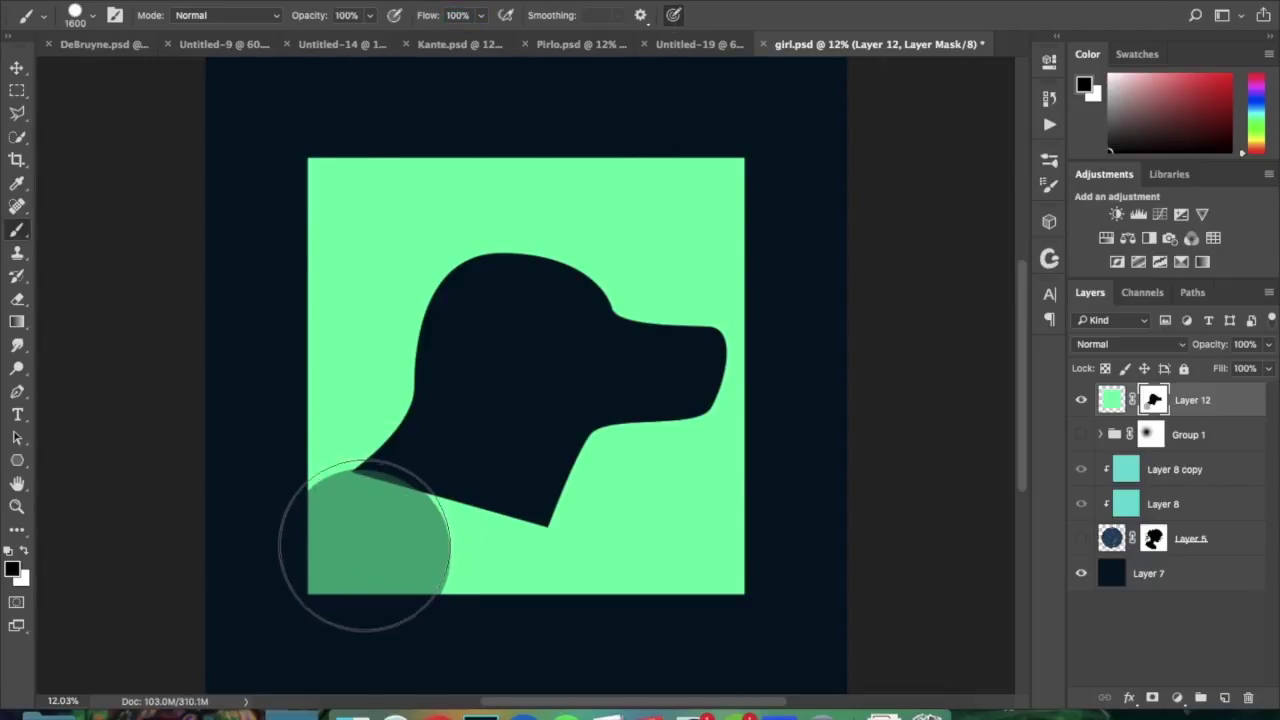
left_click(363, 549)
left_click(413, 562)
left_click_drag(413, 562, 457, 551)
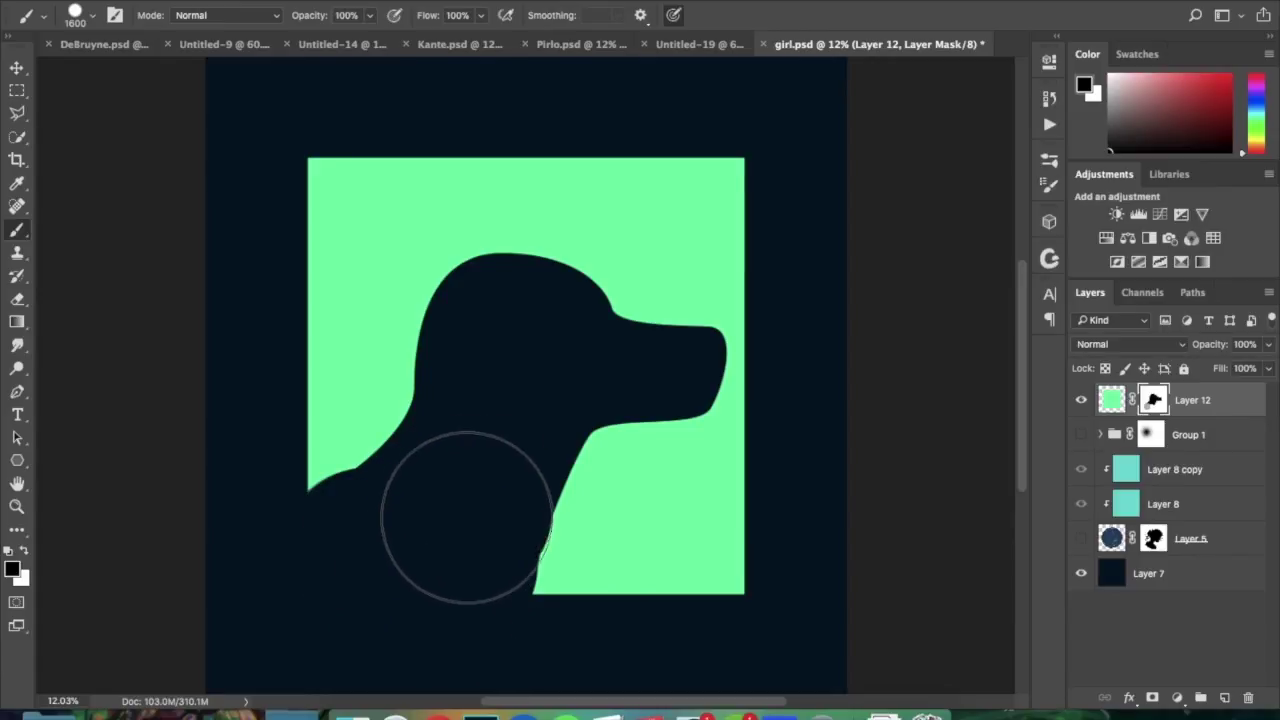
left_click_drag(457, 528, 471, 517)
Step: Shrink the brush and try a white eye dot and a black neck stroke, undoing both
key("bracketleft")
key("bracketleft")
key("bracketleft")
key("bracketleft")
key("bracketleft")
key("bracketleft")
key("bracketleft")
key("bracketleft")
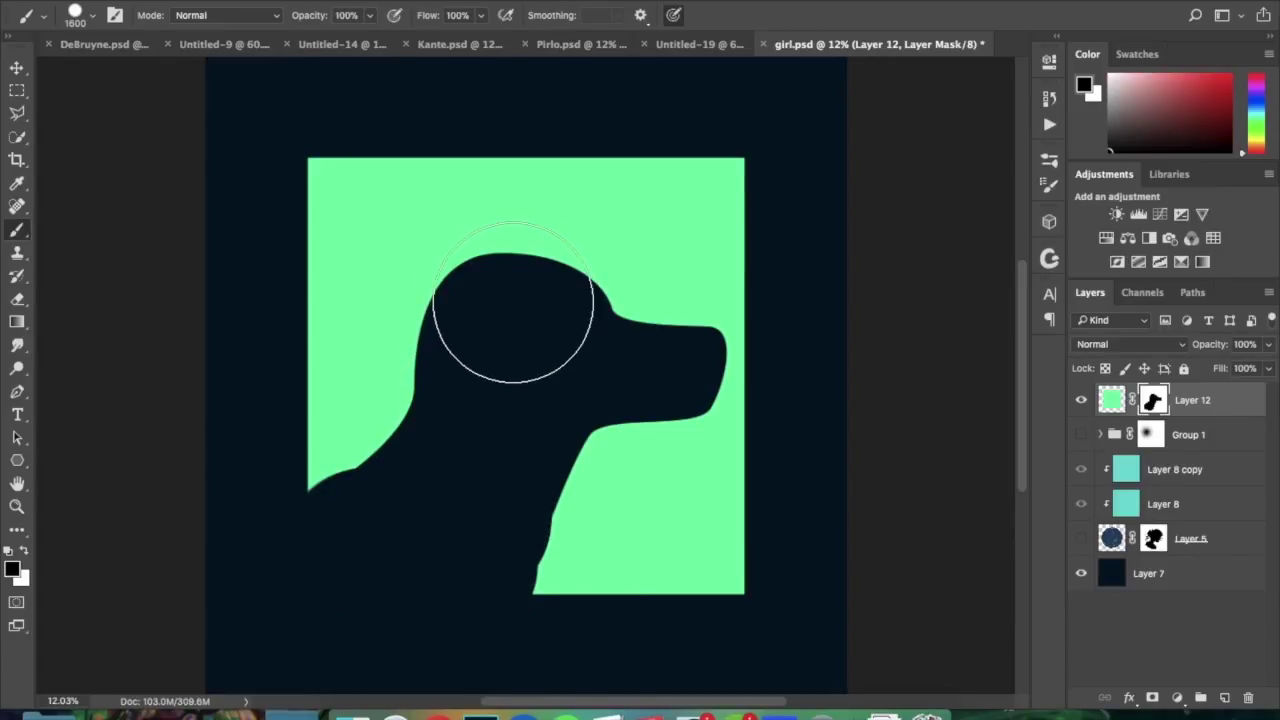
key("bracketleft")
key("bracketleft")
key("bracketleft")
key("bracketleft")
key("bracketleft")
key("bracketleft")
key("bracketleft")
key("bracketleft")
key("bracketleft")
key("bracketleft")
key("bracketleft")
key("bracketleft")
key("bracketleft")
key("bracketleft")
key("bracketleft")
key("bracketleft")
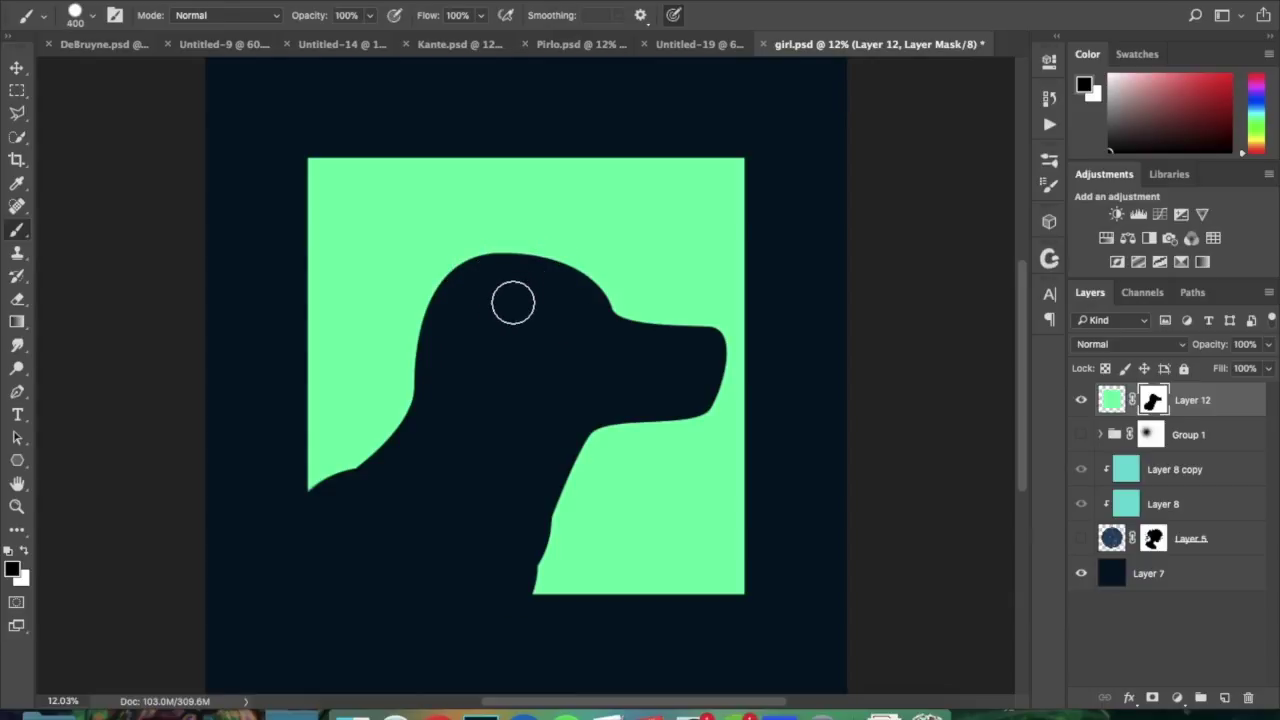
key("x")
left_click(562, 302)
key("super+z")
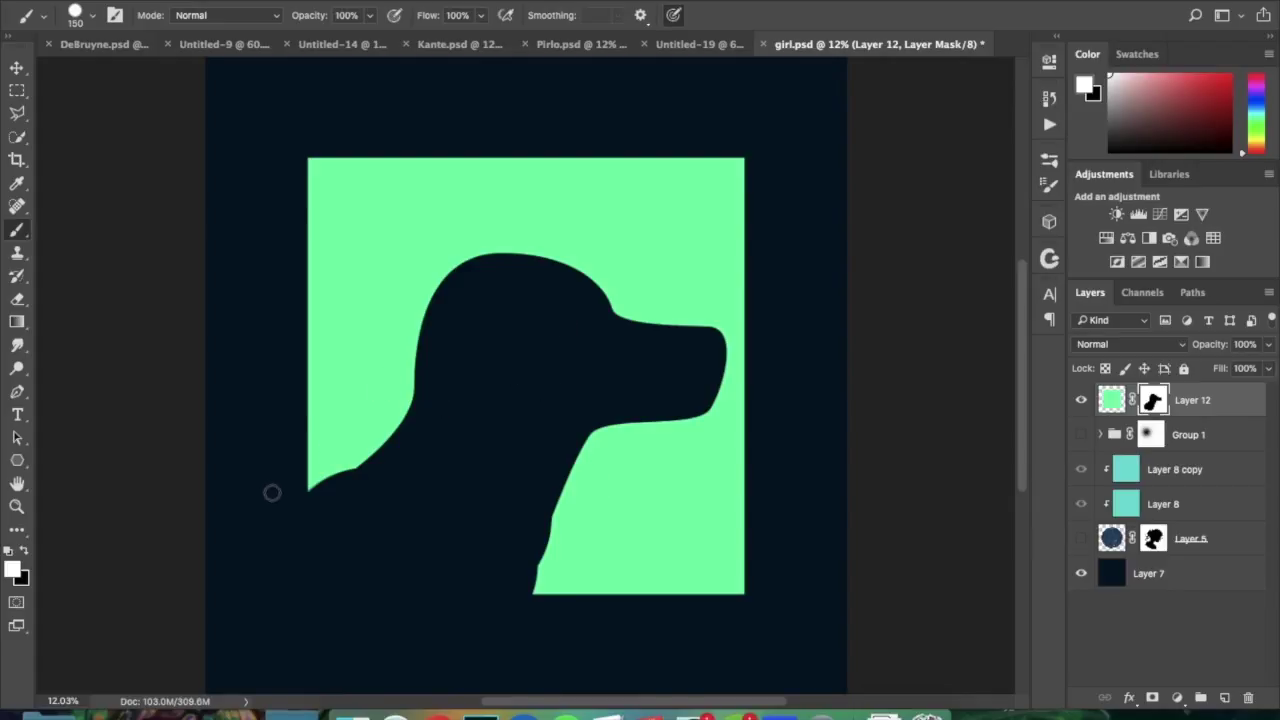
key("x")
left_click_drag(390, 374, 257, 509)
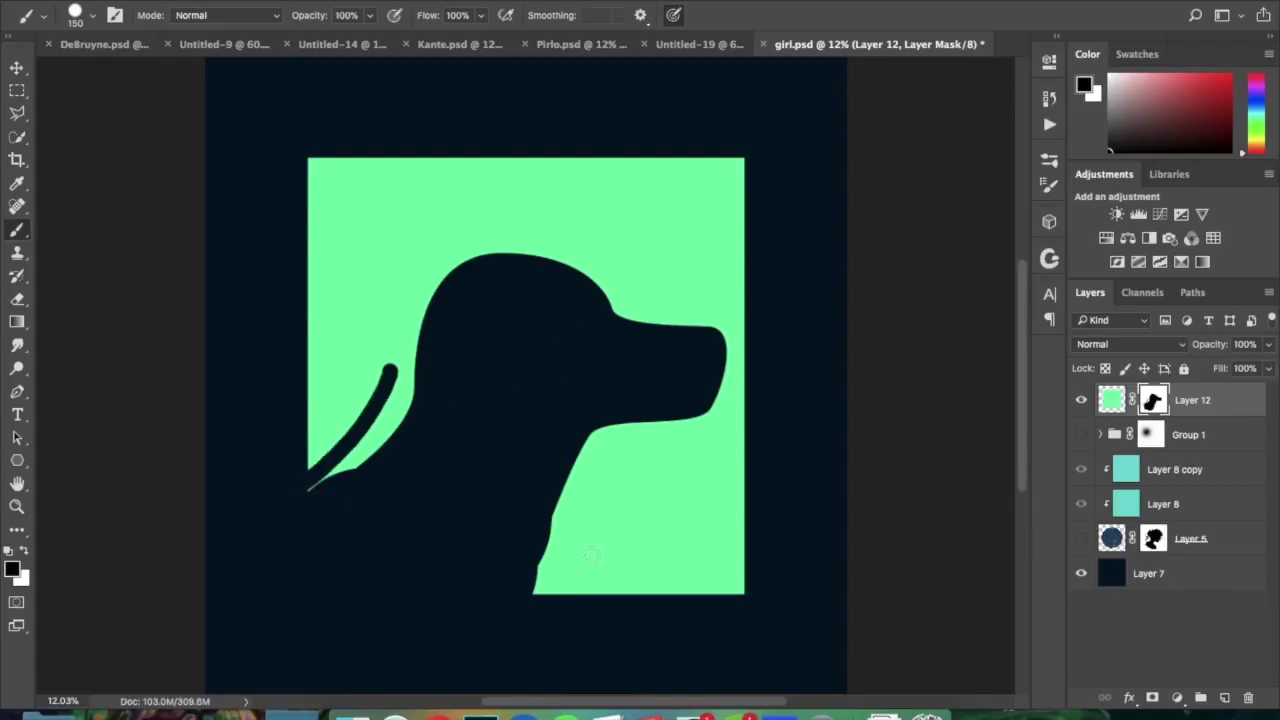
key("super+z")
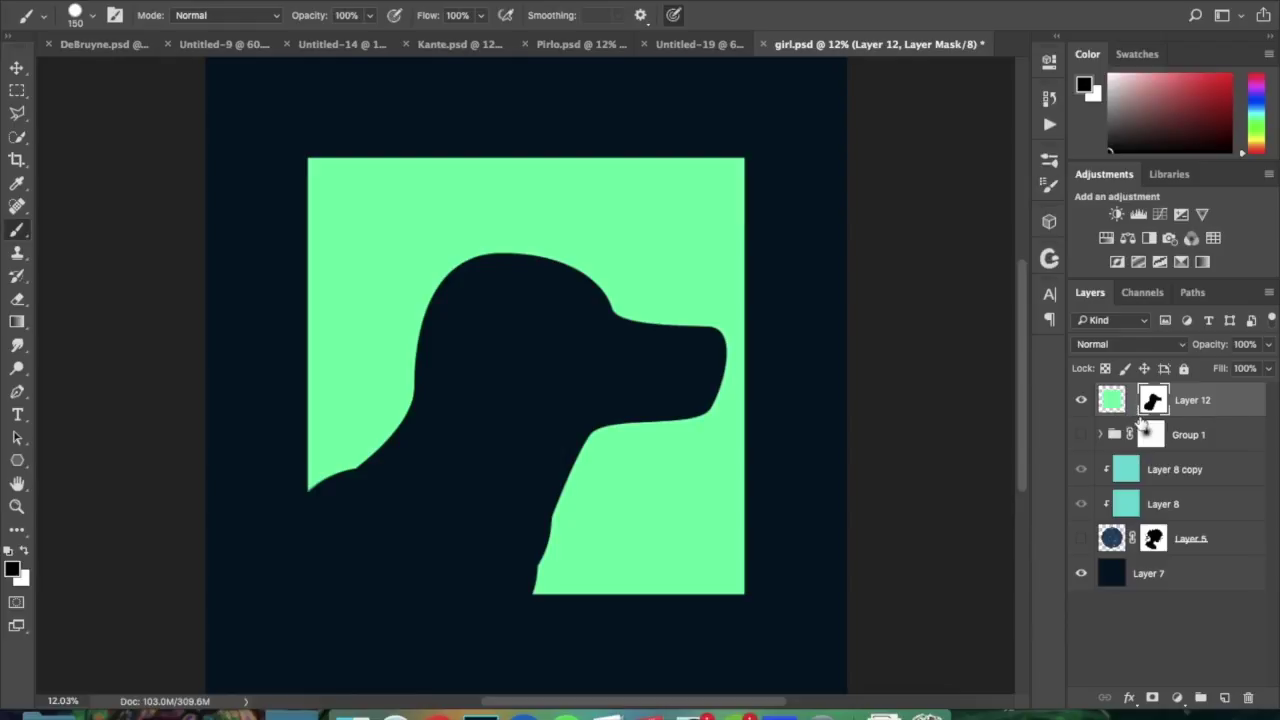
Step: Move the unlinked mask down and to the left, shifting the dog silhouette inside the square
left_click(18, 68)
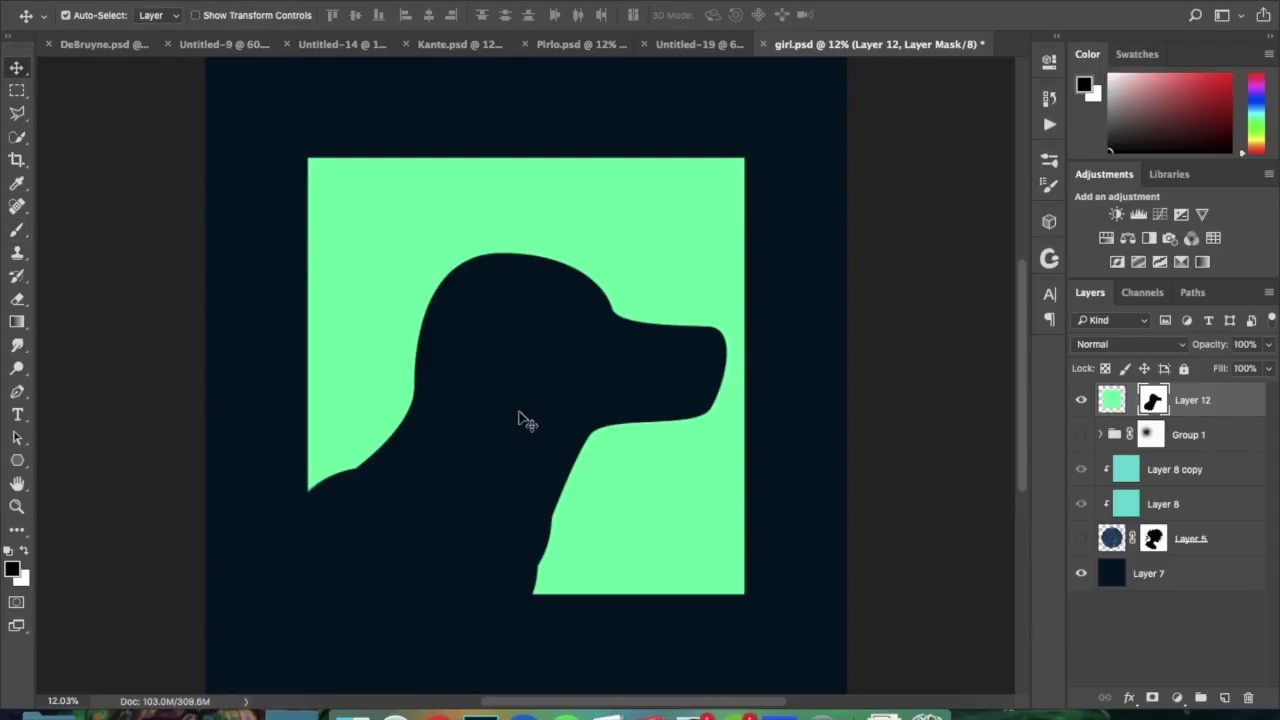
left_click_drag(589, 385, 491, 476)
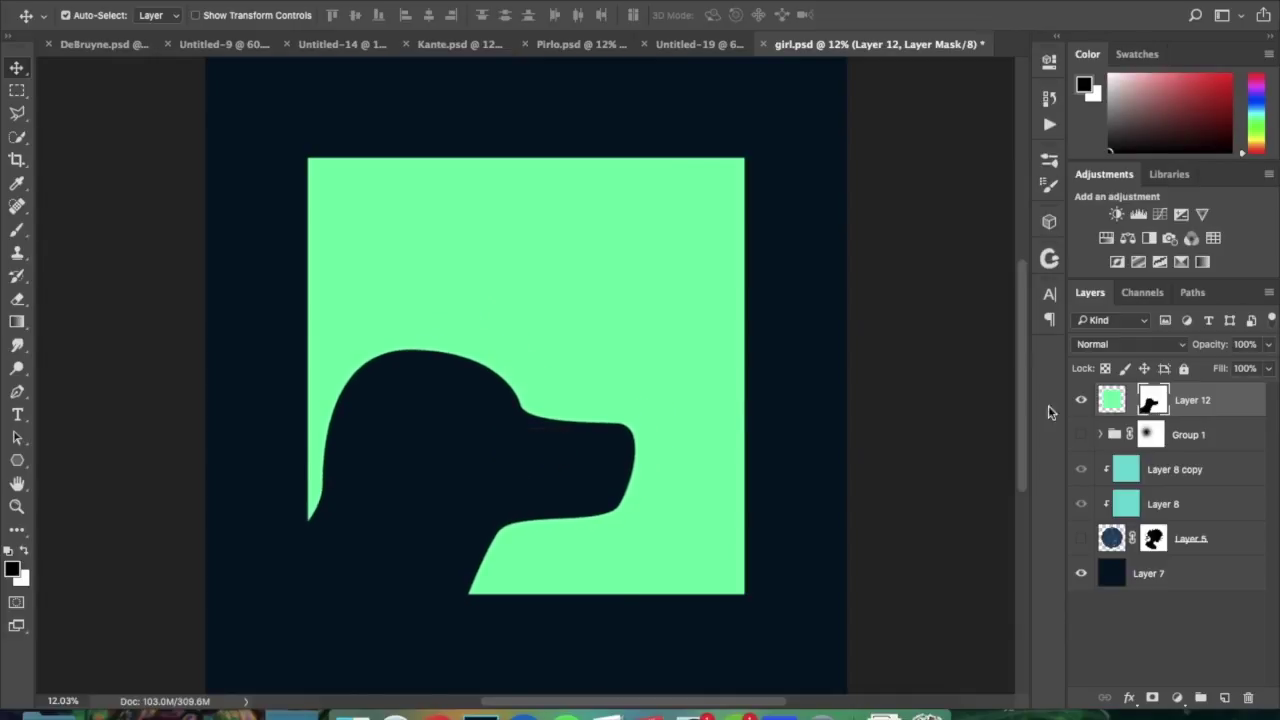
left_click(1112, 400)
mouse_move(669, 393)
left_mouse_down()
mouse_move(580, 449)
mouse_move(677, 374)
mouse_move(600, 469)
mouse_move(718, 345)
mouse_move(610, 478)
mouse_move(709, 377)
mouse_move(668, 392)
left_mouse_up()
left_click(1155, 400)
mouse_move(649, 351)
left_mouse_down()
mouse_move(583, 397)
mouse_move(672, 317)
mouse_move(608, 388)
mouse_move(652, 370)
left_mouse_up()
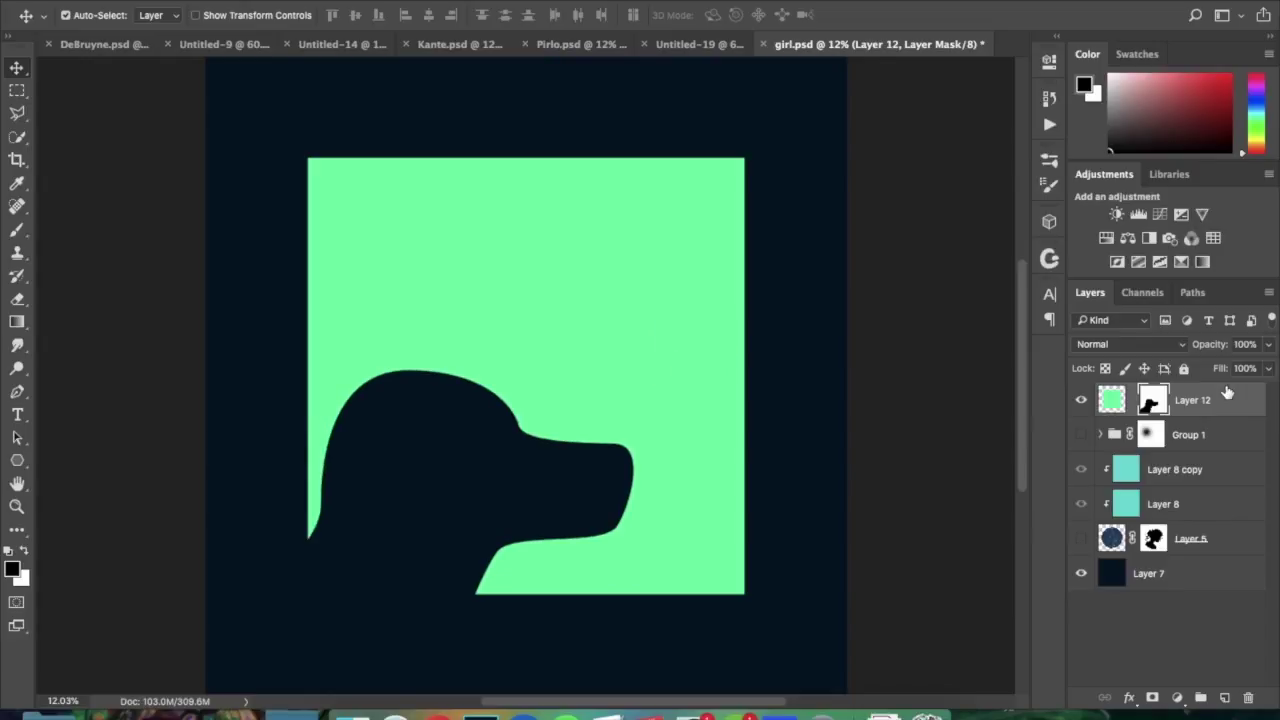
Step: Relink the mask to Layer 12 and set the Brush tool to about 50% opacity
left_click(1133, 402)
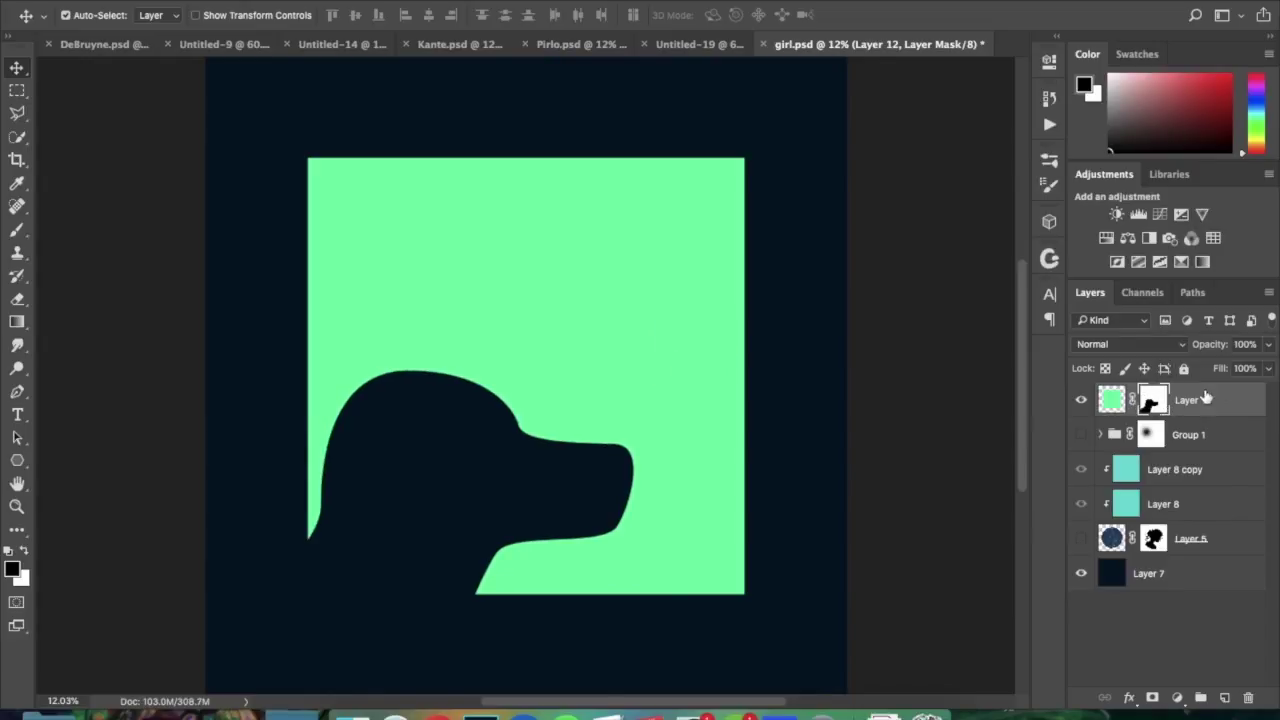
left_click(1210, 399)
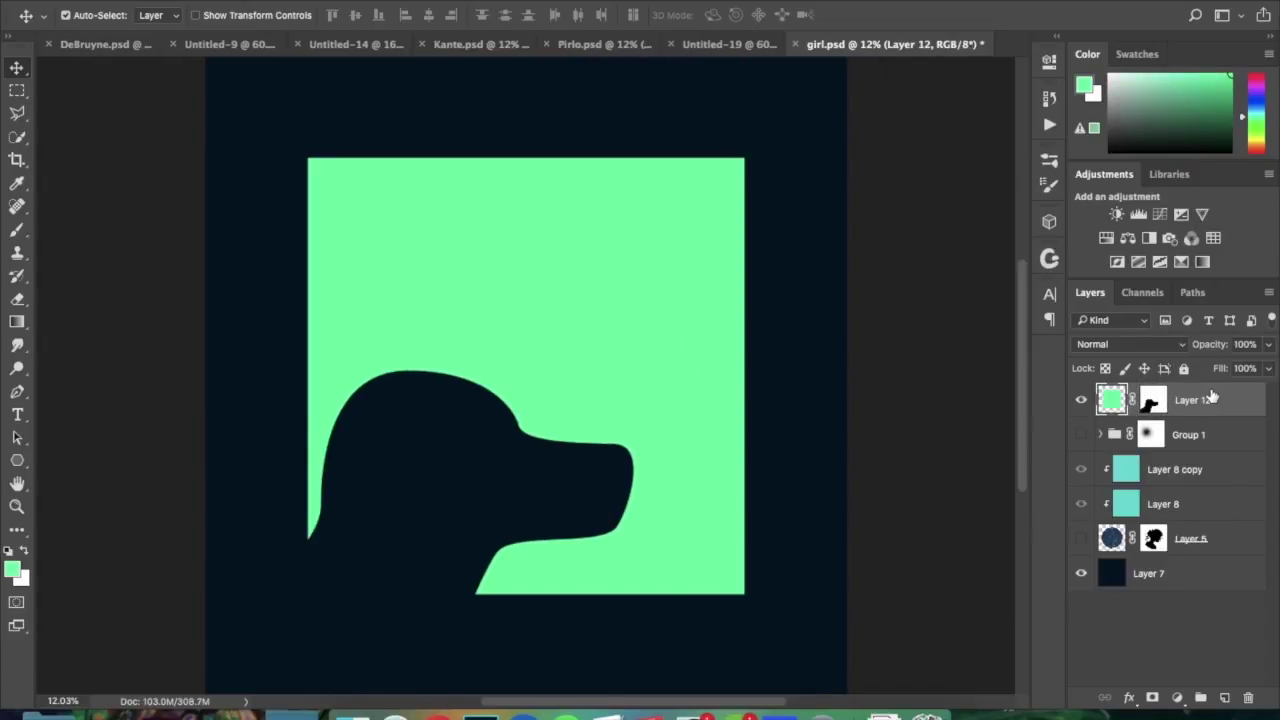
left_click(17, 229)
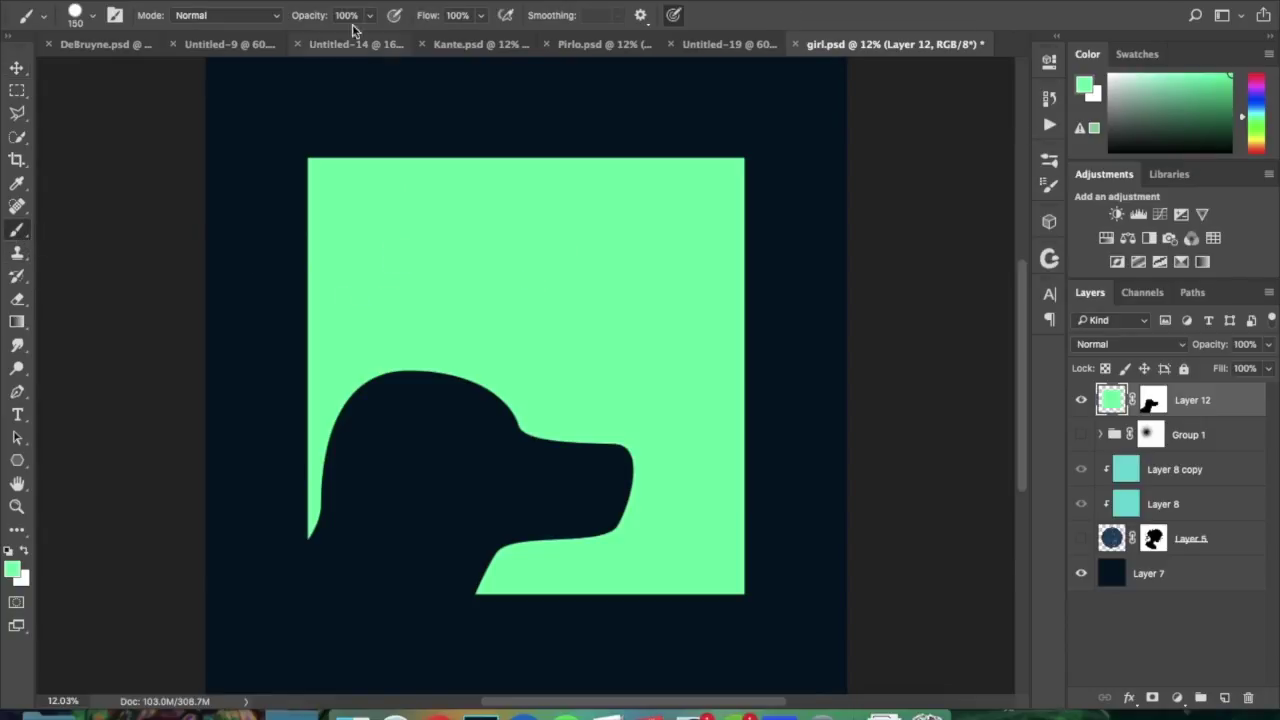
left_click_drag(308, 16, 272, 20)
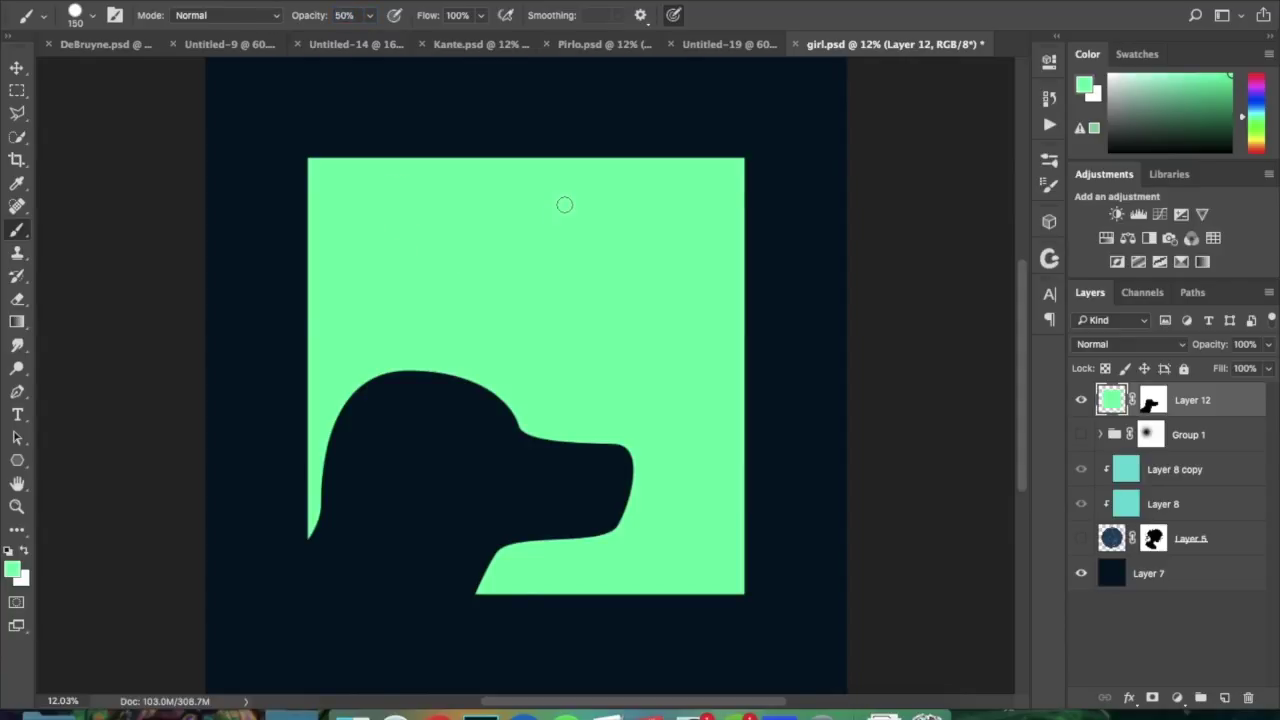
Step: Paint six loose black curved strokes at 50% opacity across Layer 12's mask around the silhouette
key("x")
left_click(1152, 401)
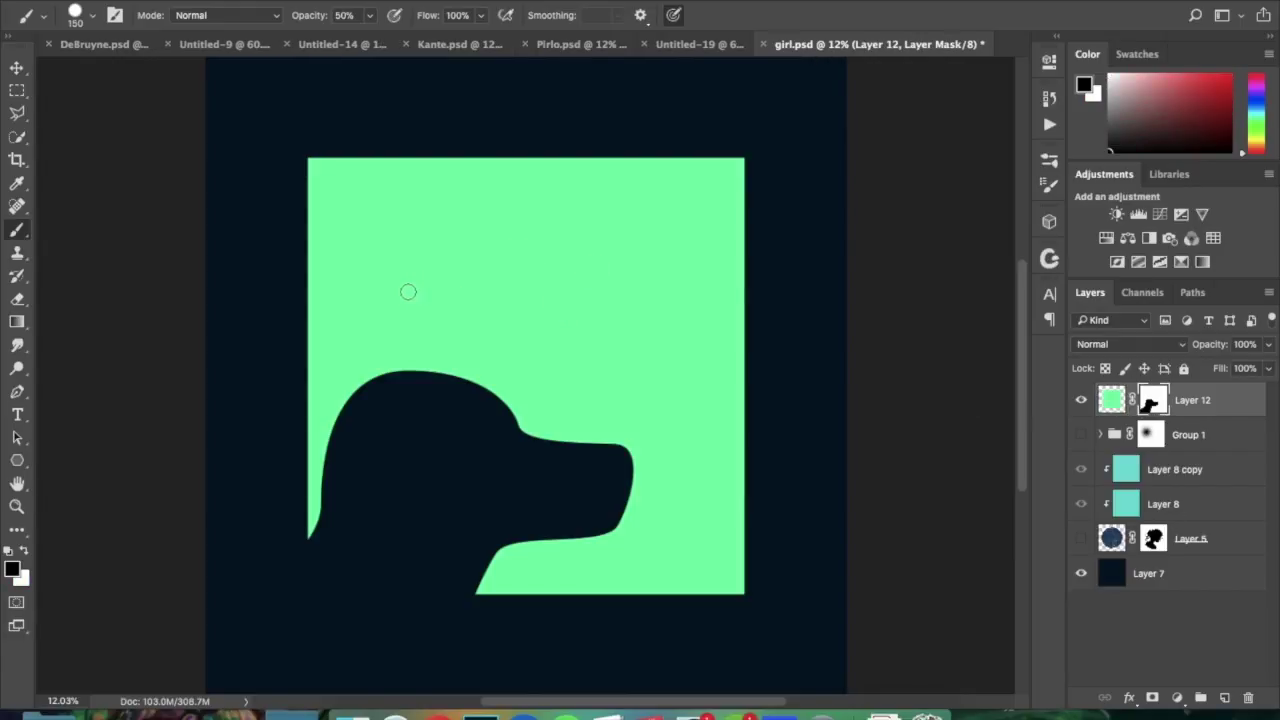
mouse_move(392, 224)
left_mouse_down()
mouse_move(402, 253)
mouse_move(529, 315)
mouse_move(665, 270)
left_mouse_up()
mouse_move(520, 240)
left_mouse_down()
mouse_move(560, 391)
mouse_move(688, 428)
left_mouse_up()
mouse_move(662, 374)
left_mouse_down()
mouse_move(692, 522)
mouse_move(716, 541)
left_mouse_up()
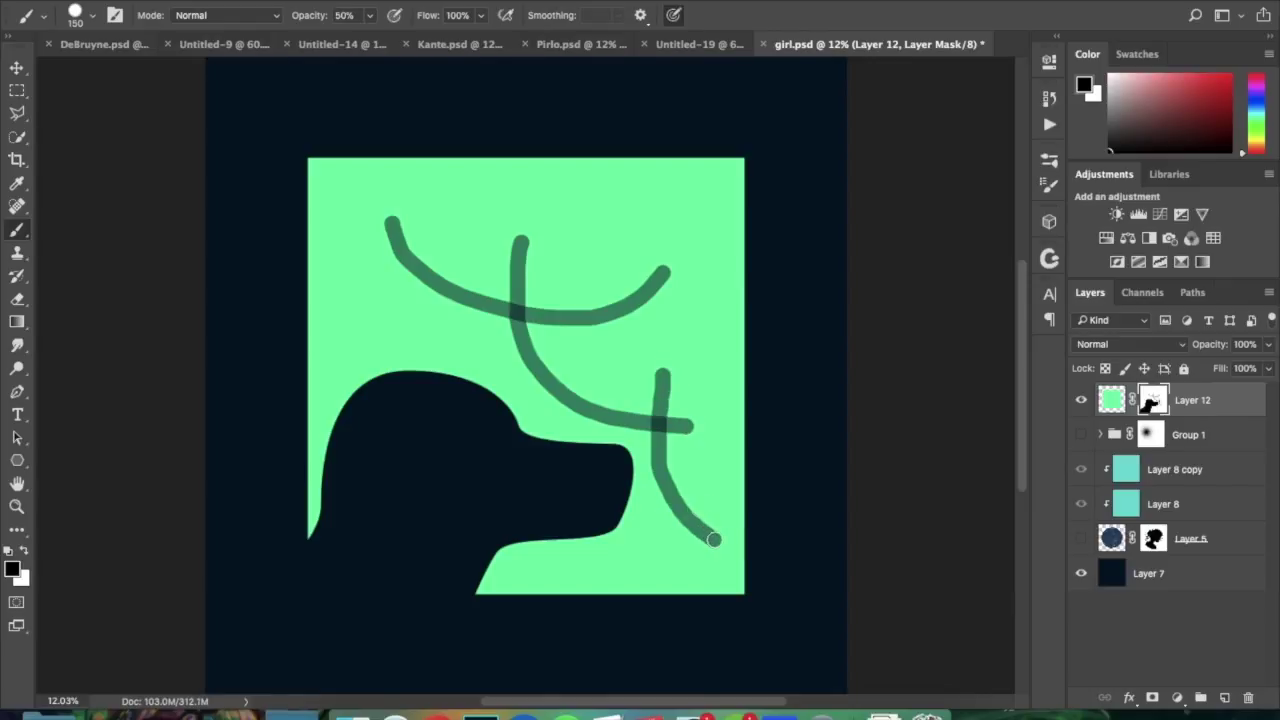
left_click_drag(458, 220, 353, 316)
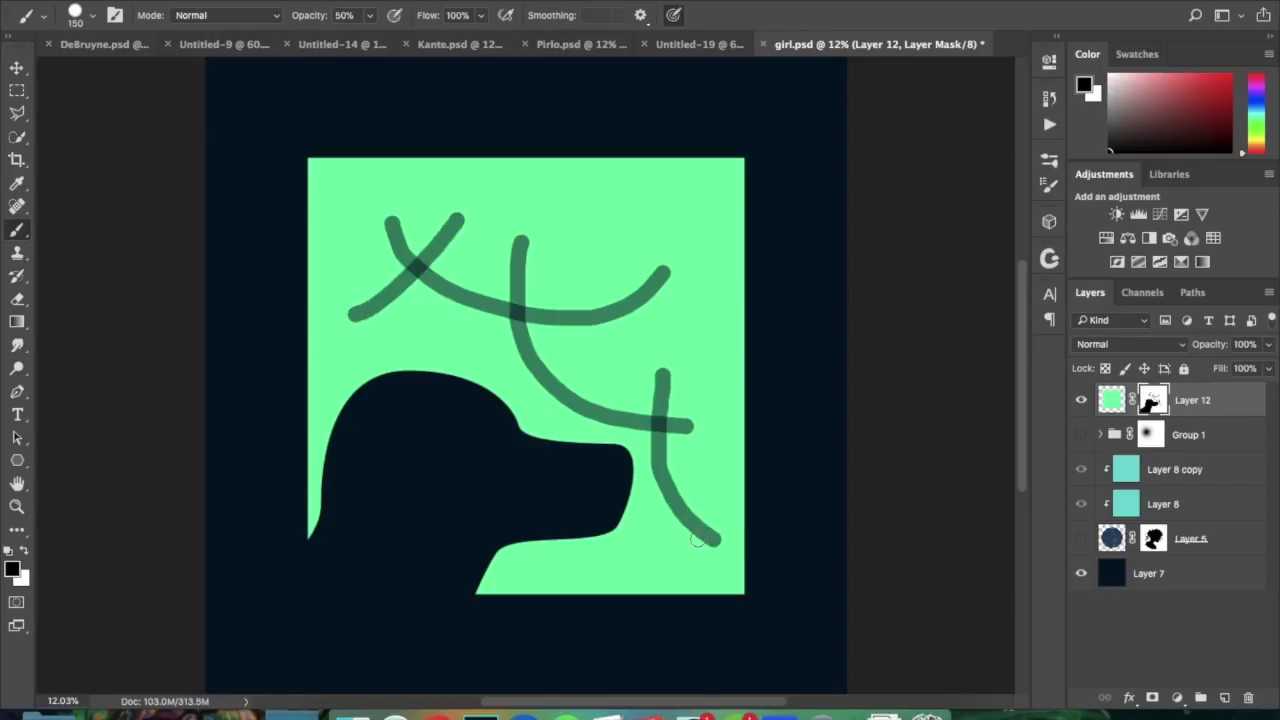
mouse_move(712, 510)
left_mouse_down()
mouse_move(660, 552)
mouse_move(620, 651)
left_mouse_up()
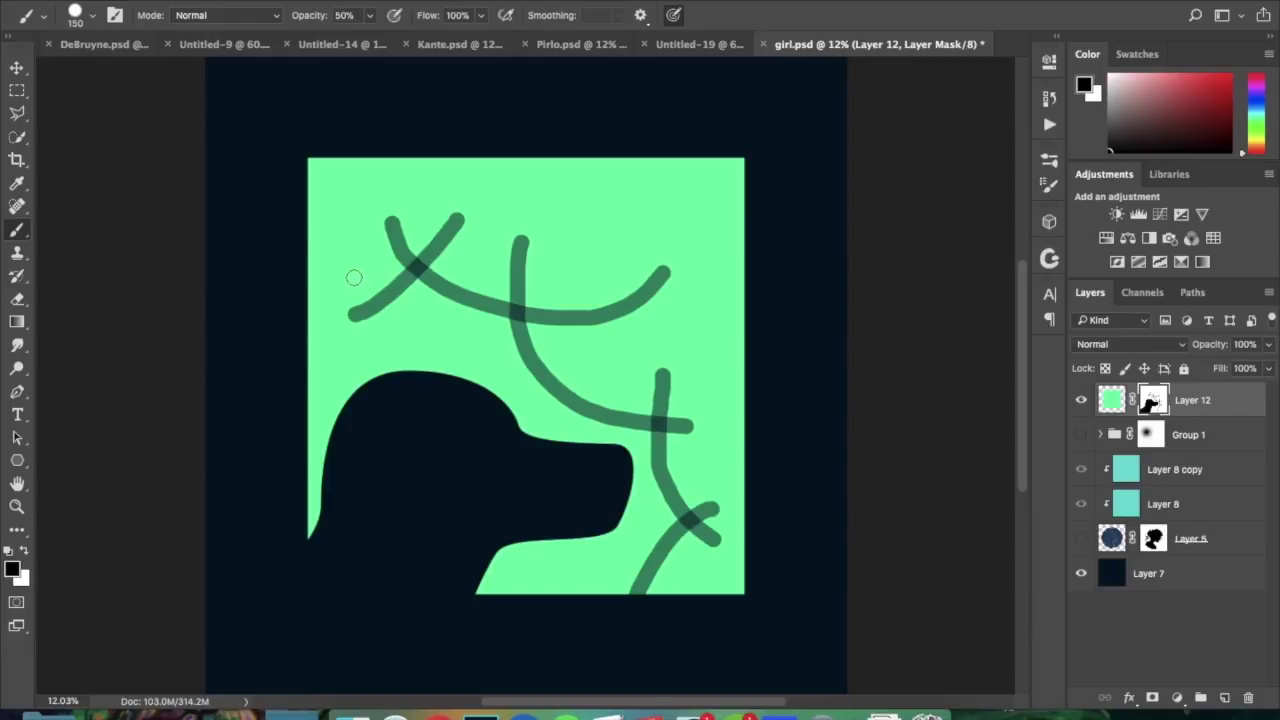
left_click_drag(387, 335, 191, 254)
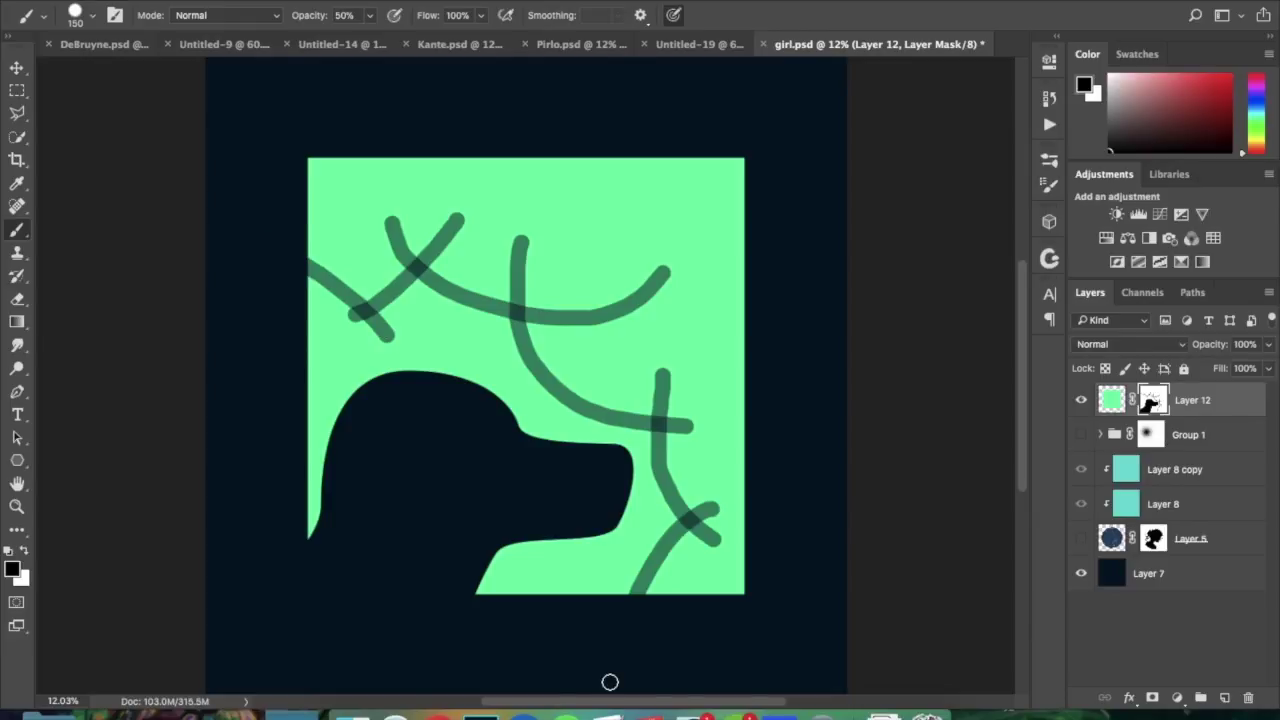
left_click(17, 90)
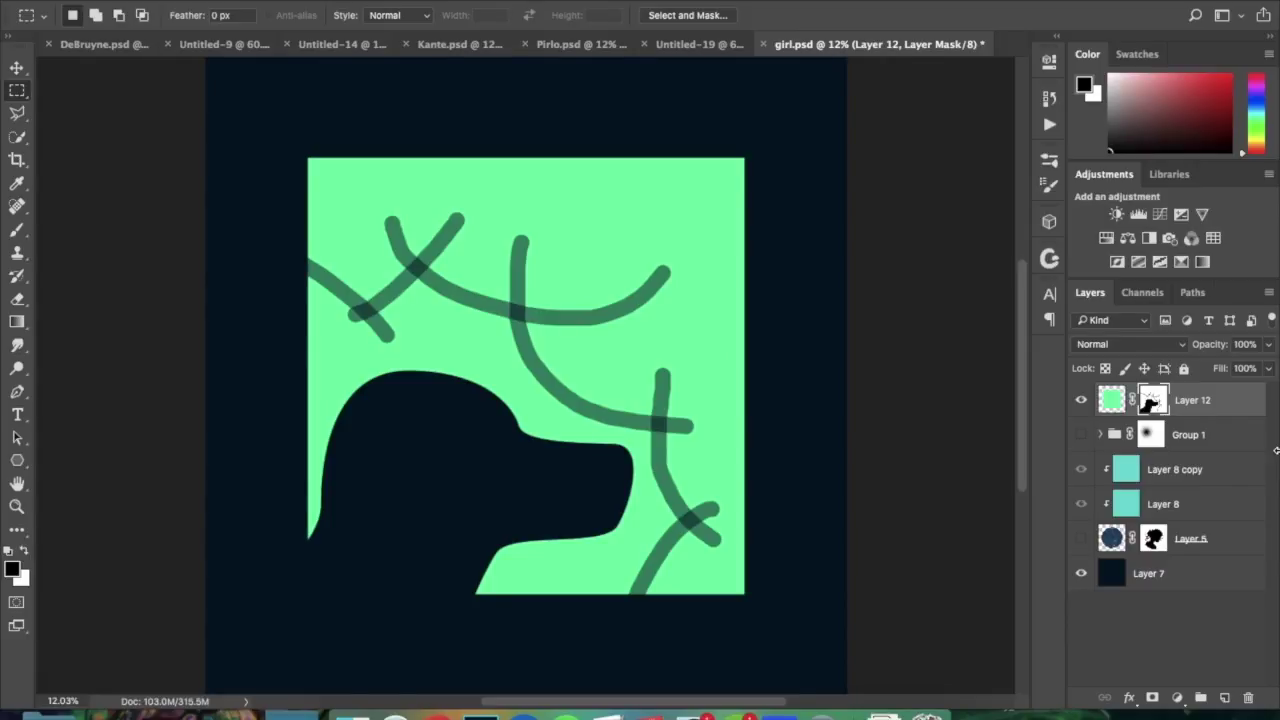
Step: Delete the green square test layer and toggle Layer 5's mask off and on to compare
key("Delete")
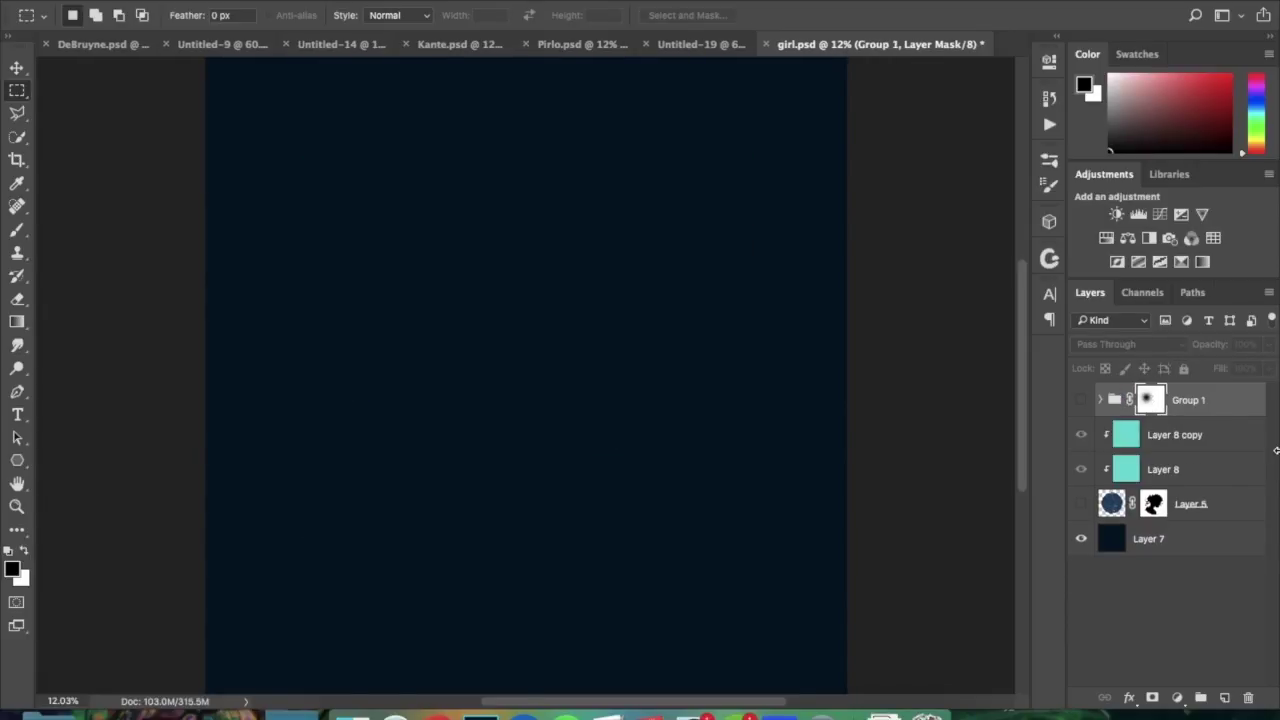
left_click(1081, 503)
left_click(1150, 505, "shift")
left_click(1152, 505, "shift")
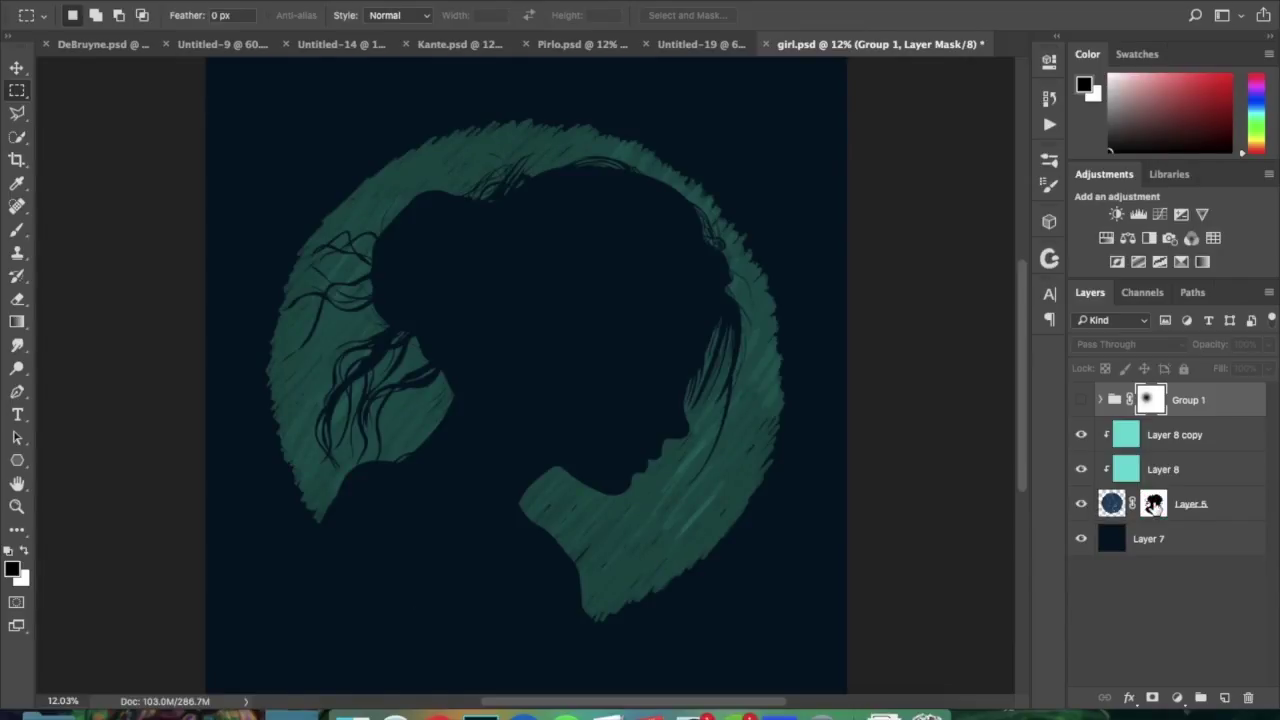
left_click(1153, 505, "shift")
left_click(1153, 505, "shift")
Step: Hide Layer 8 and its copy, target Layer 5's mask, and pick a light blue foreground
left_click(1155, 474)
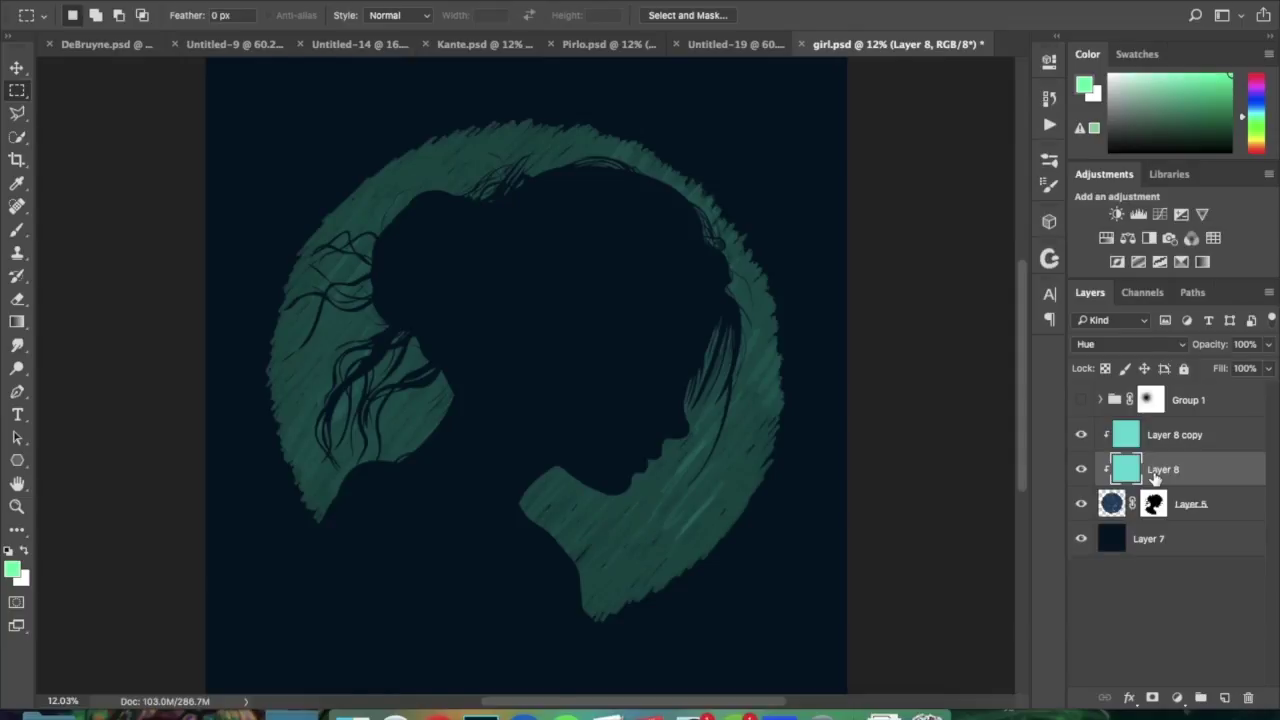
left_click(1081, 469)
left_click(1081, 445)
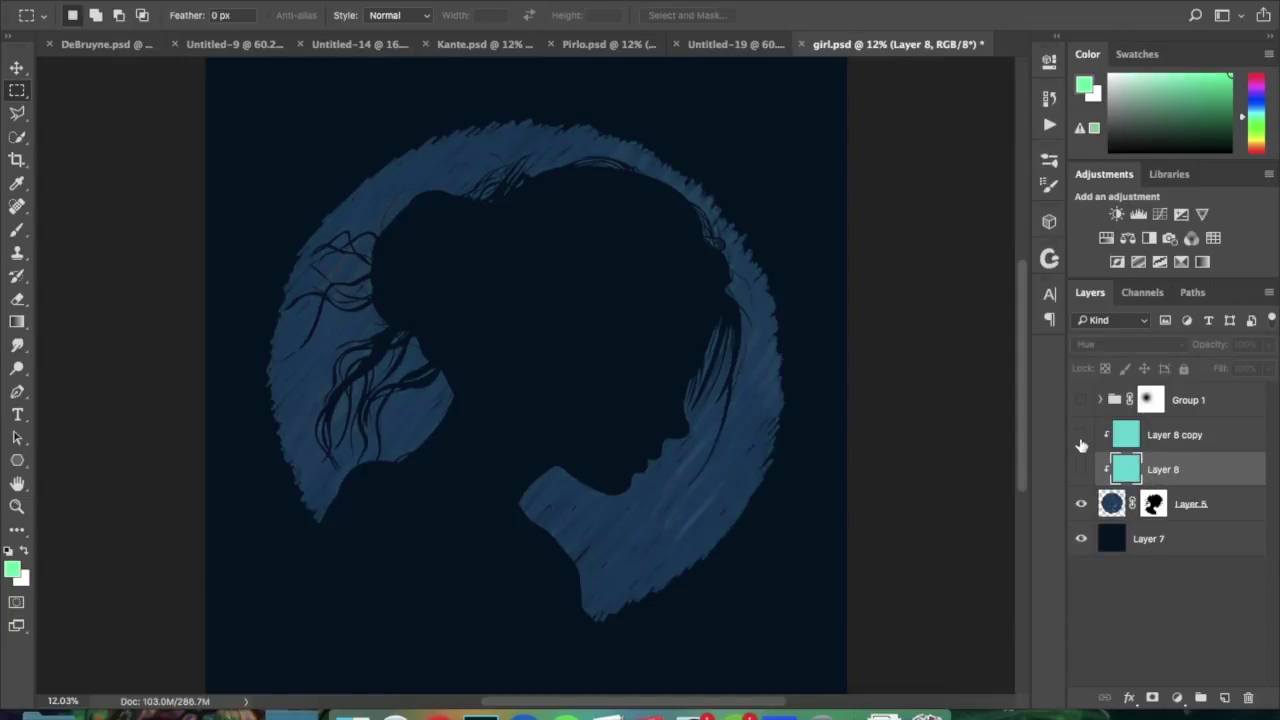
left_click(1184, 506)
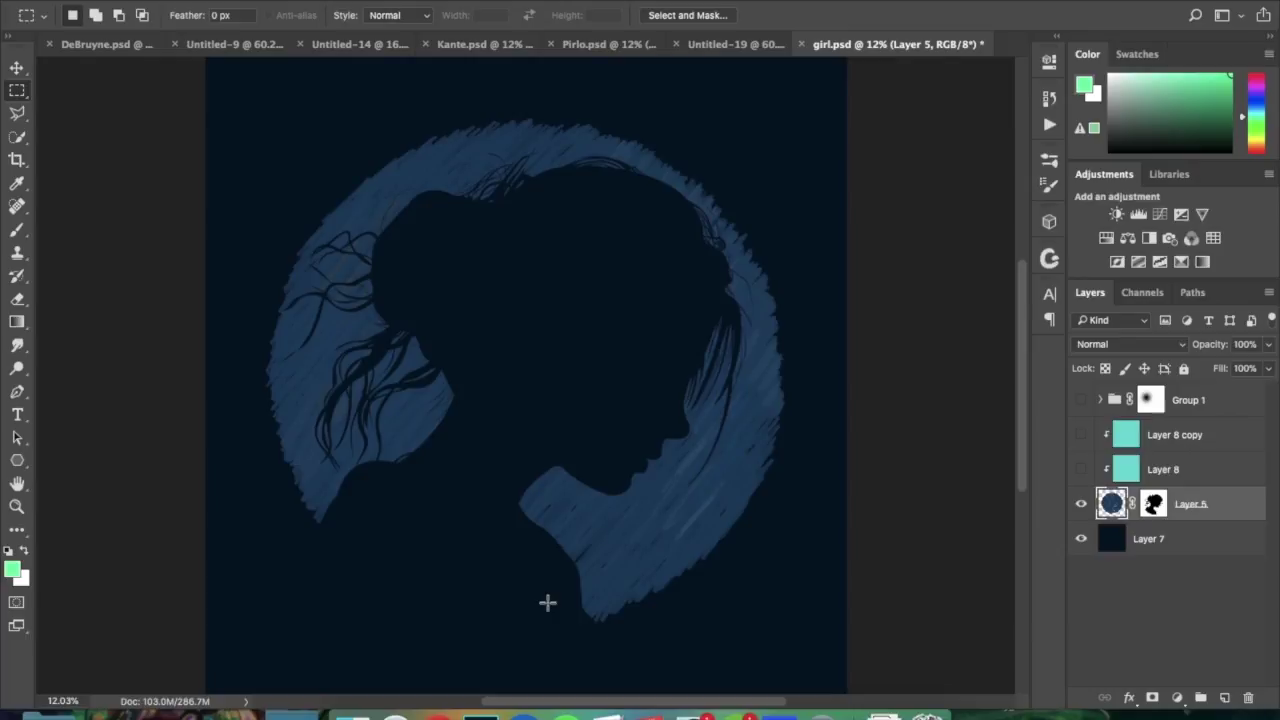
left_click(1152, 507)
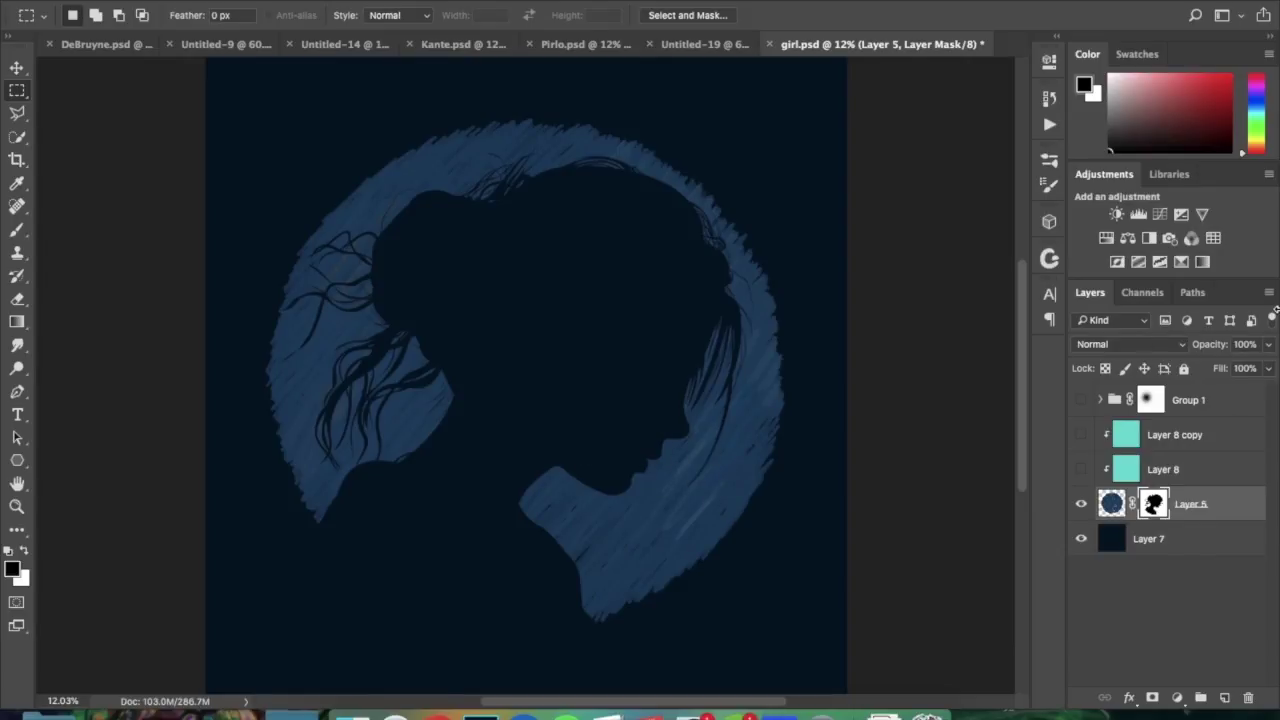
left_click(1259, 109)
left_click(1221, 90)
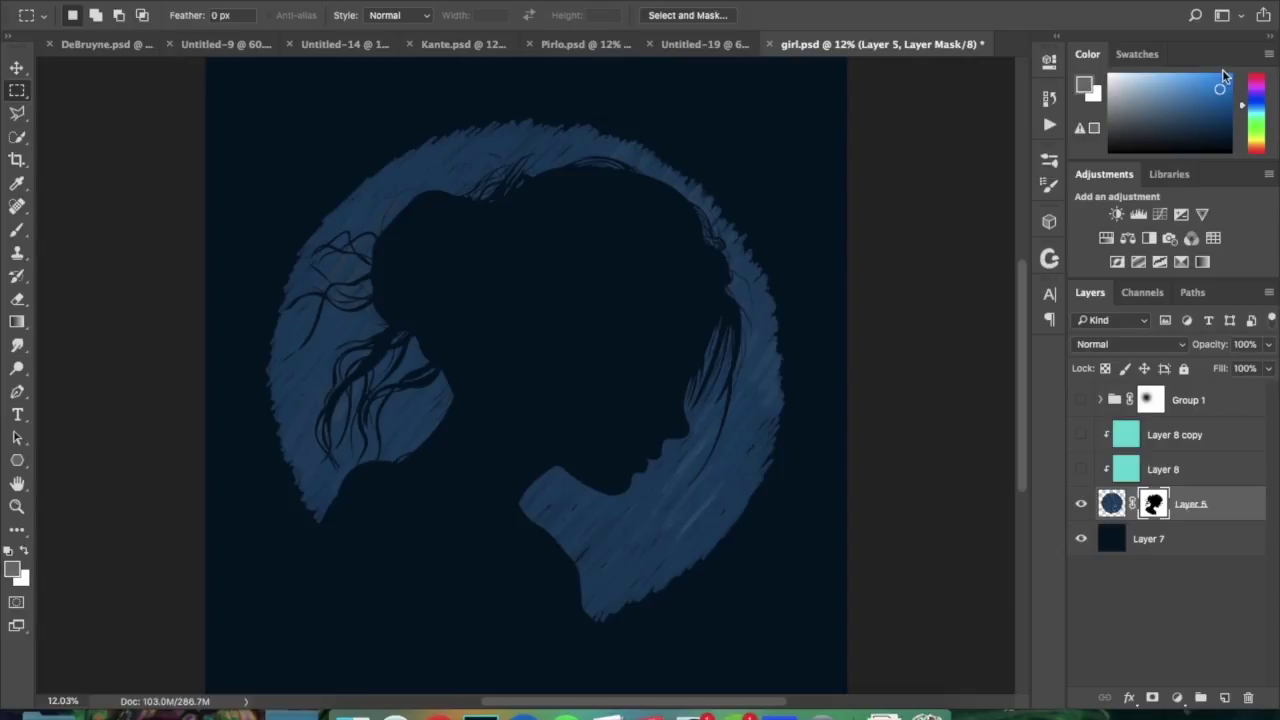
left_click(1224, 80)
Step: Select Layer 8 and Layer 8 copy together and delete them
left_click(1166, 472)
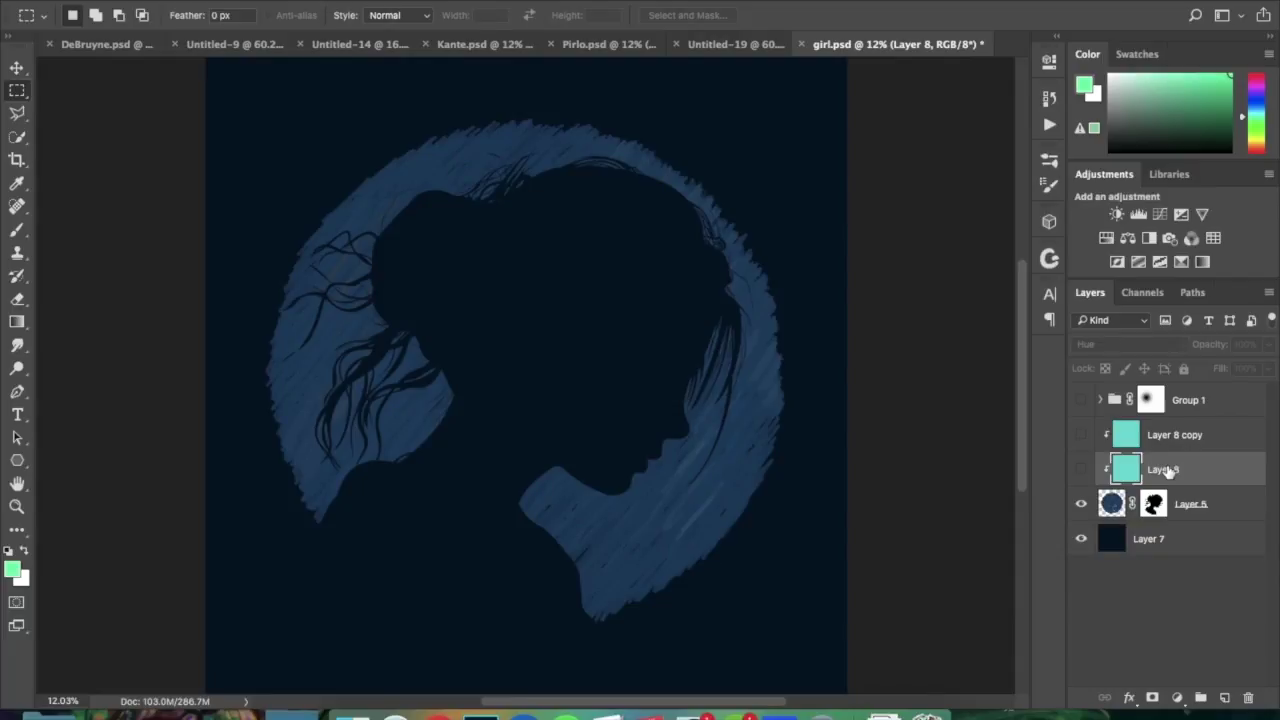
left_click(1226, 514)
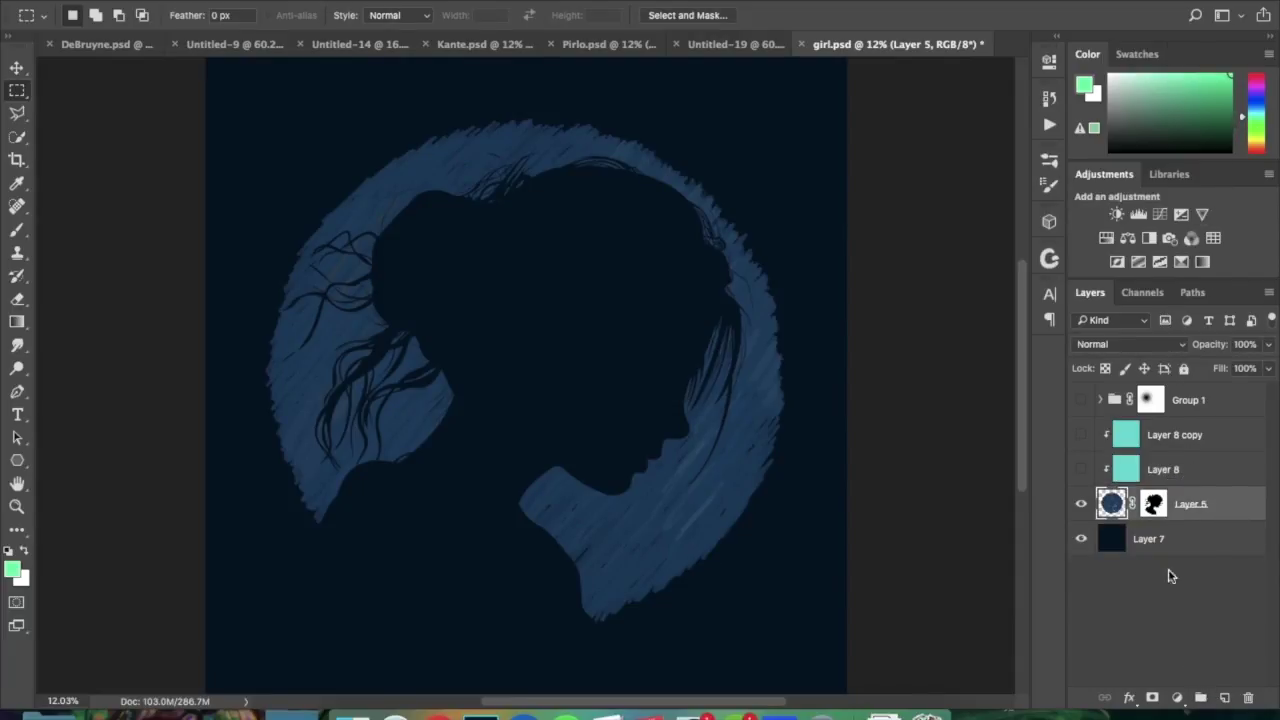
left_click(1163, 469)
left_click(1172, 434, "shift")
key("Delete")
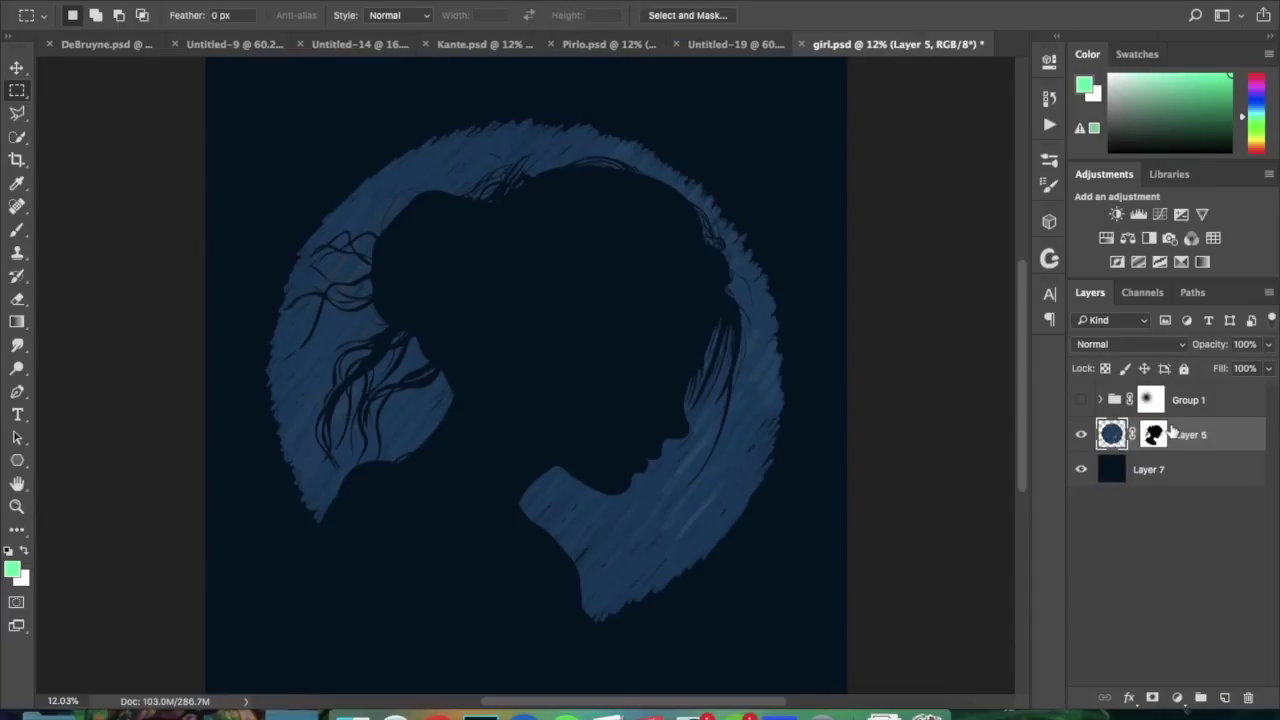
Step: Create Layer 12 above Layer 5, fill it with bright mint green, and clip it to Layer 5
left_click(1225, 698)
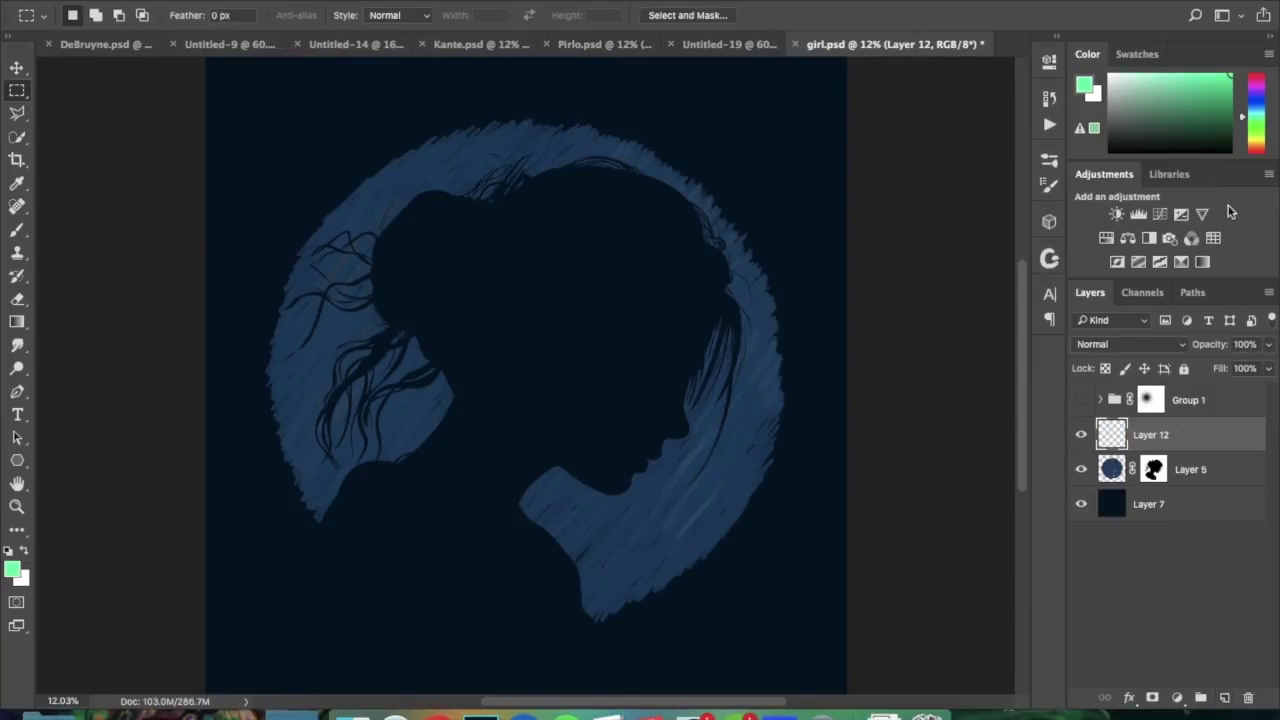
left_click(1258, 127)
left_click_drag(1258, 127, 1259, 131)
left_click(1179, 98)
left_click_drag(1179, 98, 1180, 89)
key("alt+BackSpace")
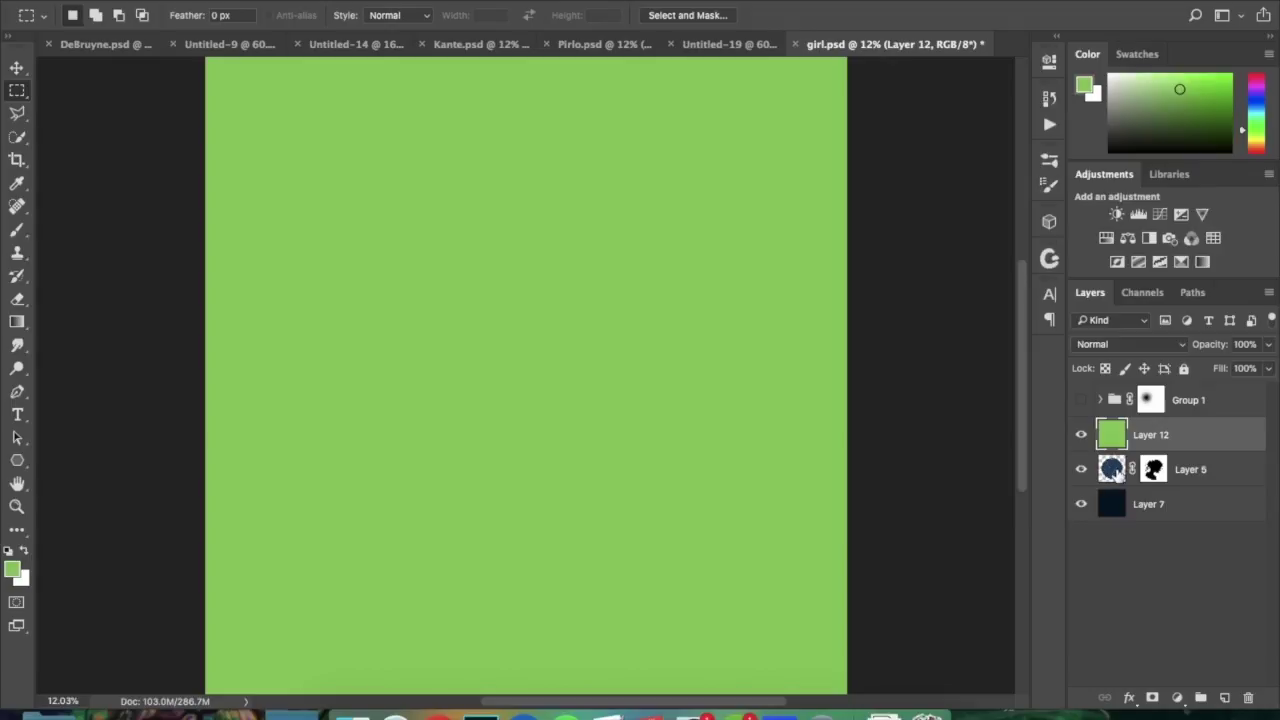
left_click(1133, 445, "alt")
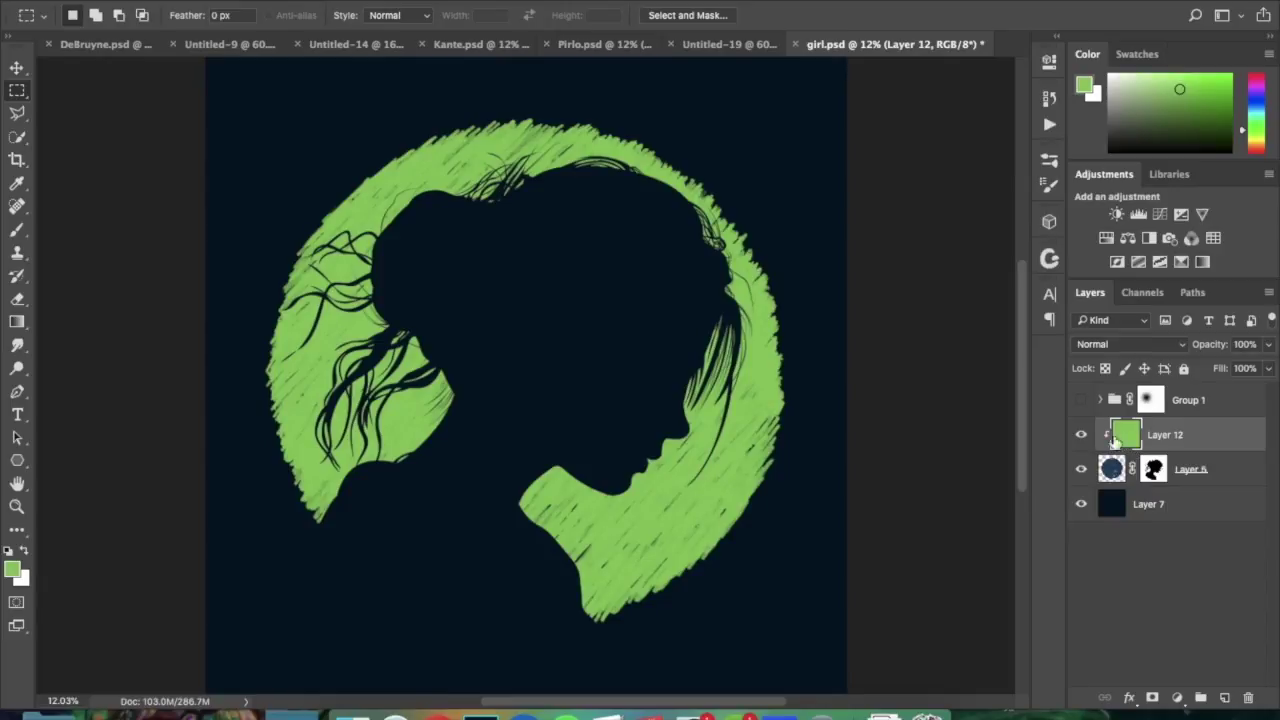
Step: Free-transform Layer 12's green fill to about 144% and reposition it over the whole circle
right_click(1176, 440)
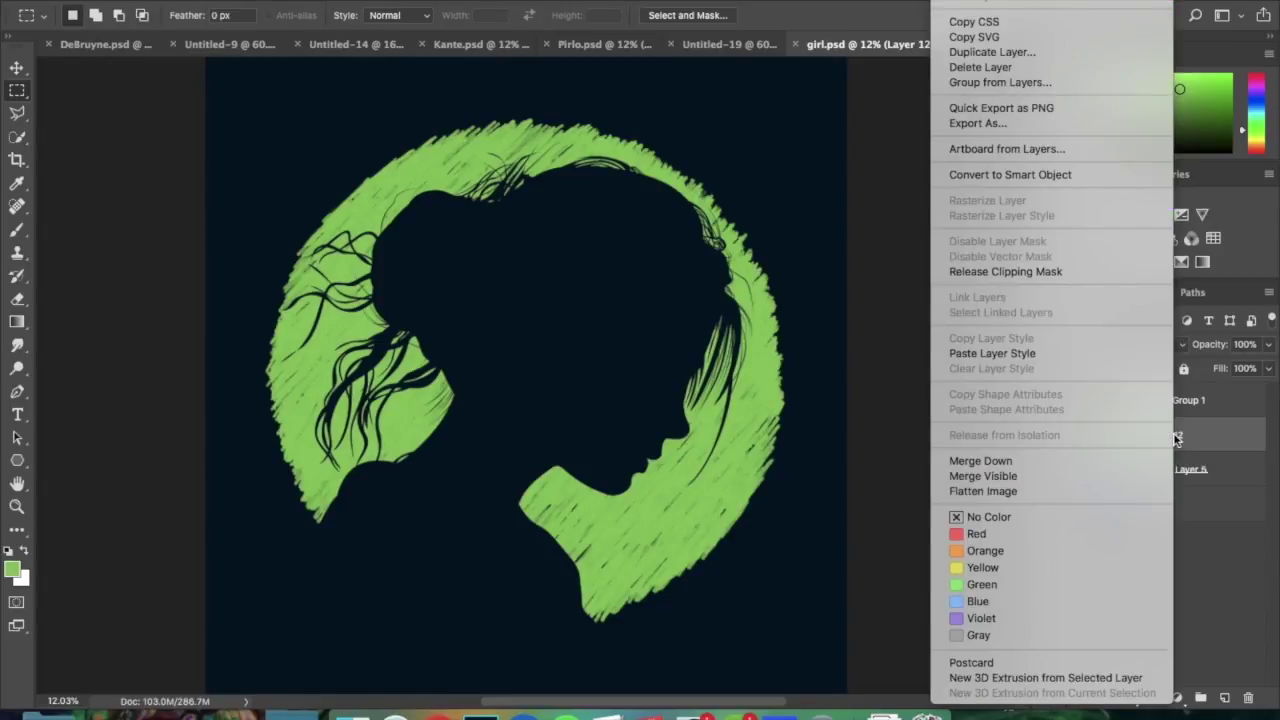
left_click(1072, 274)
left_click(1201, 427)
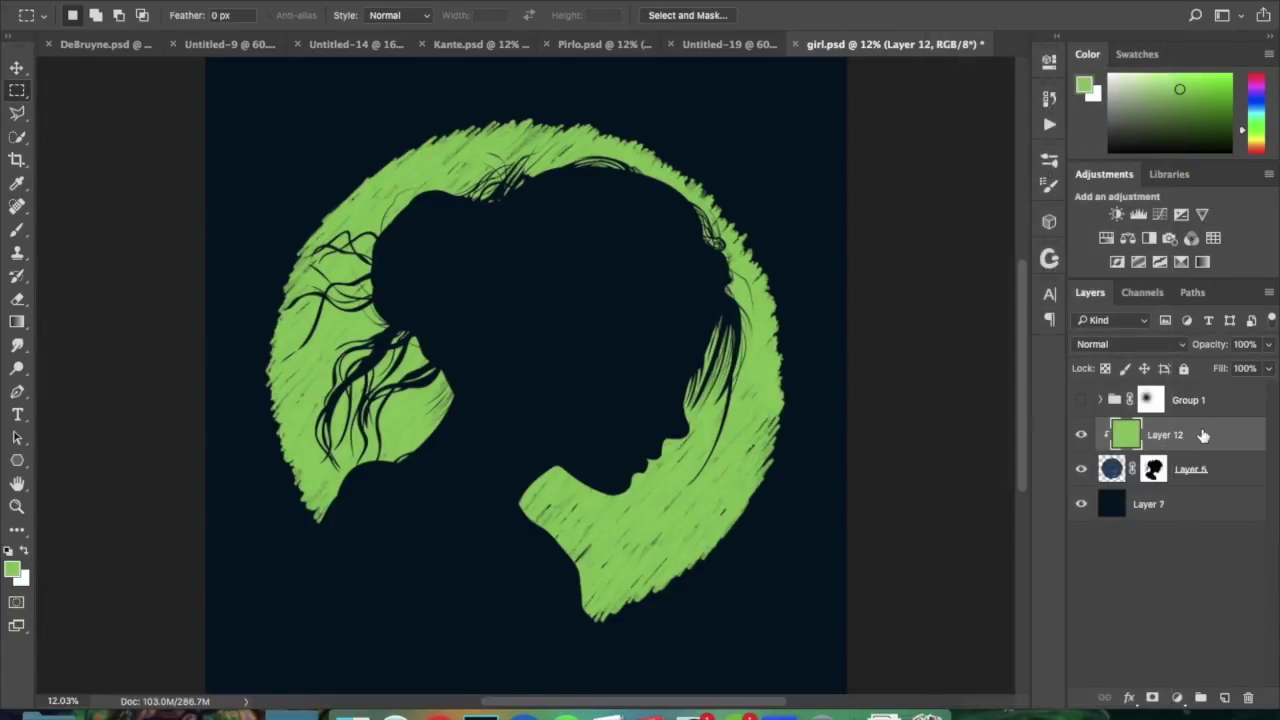
right_click(559, 362)
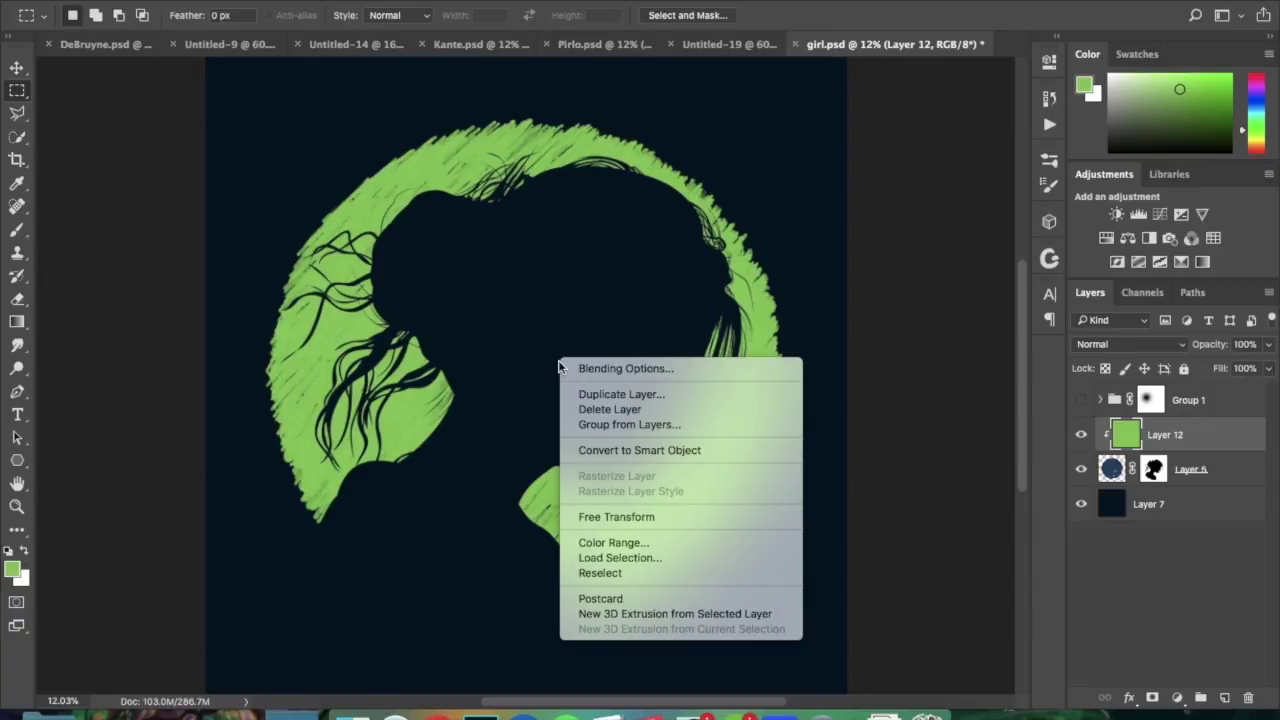
left_click(646, 513)
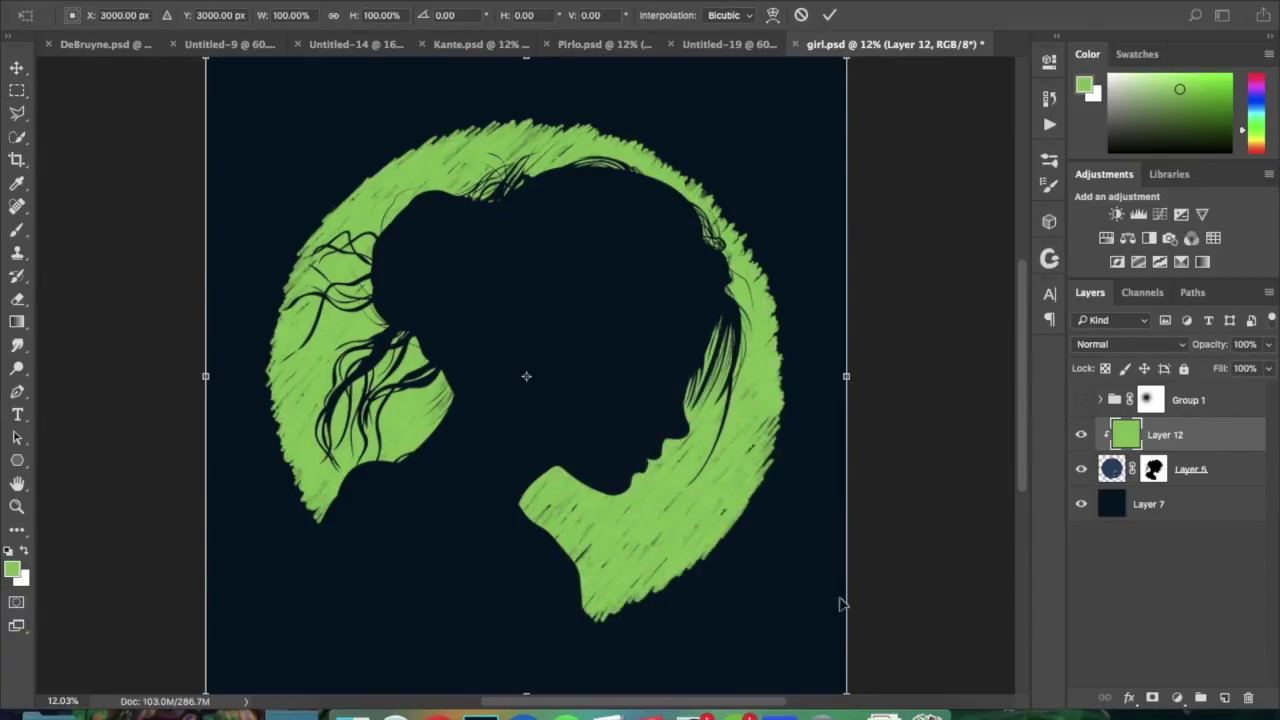
left_click_drag(847, 690, 720, 567)
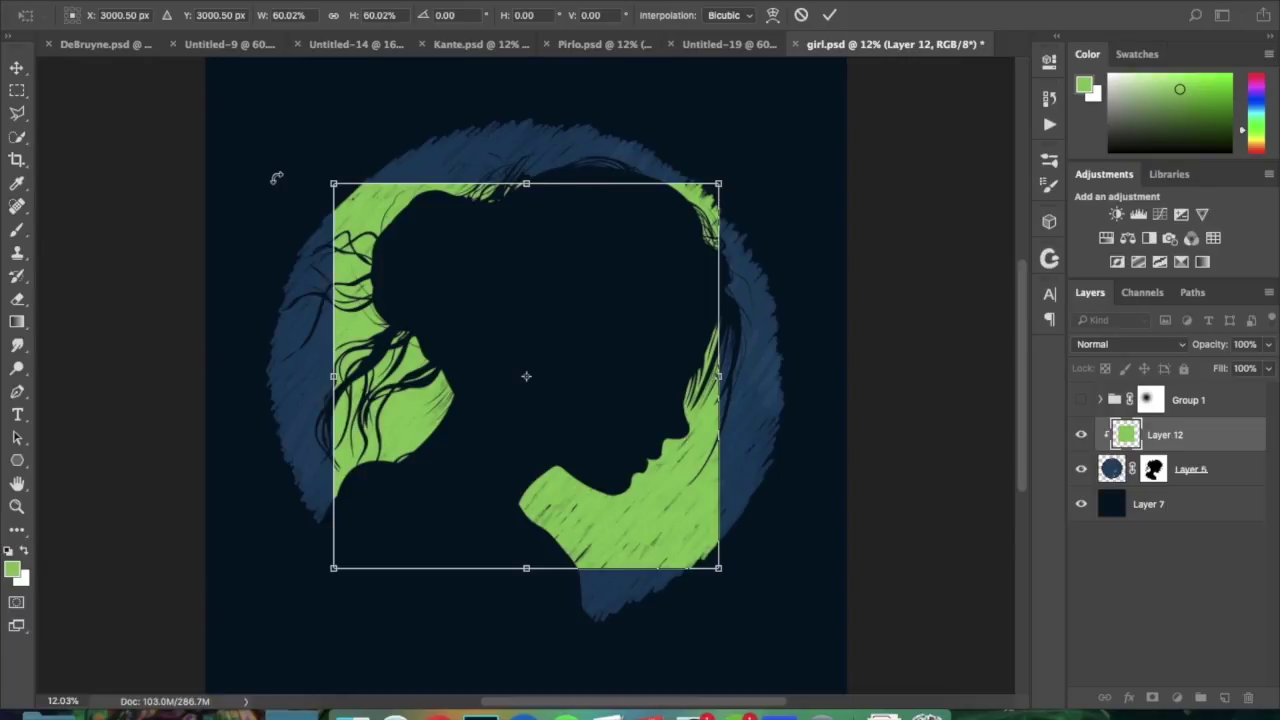
mouse_move(658, 488)
left_mouse_down()
mouse_move(787, 575)
mouse_move(613, 472)
mouse_move(645, 503)
left_mouse_up()
left_click_drag(716, 568, 828, 628)
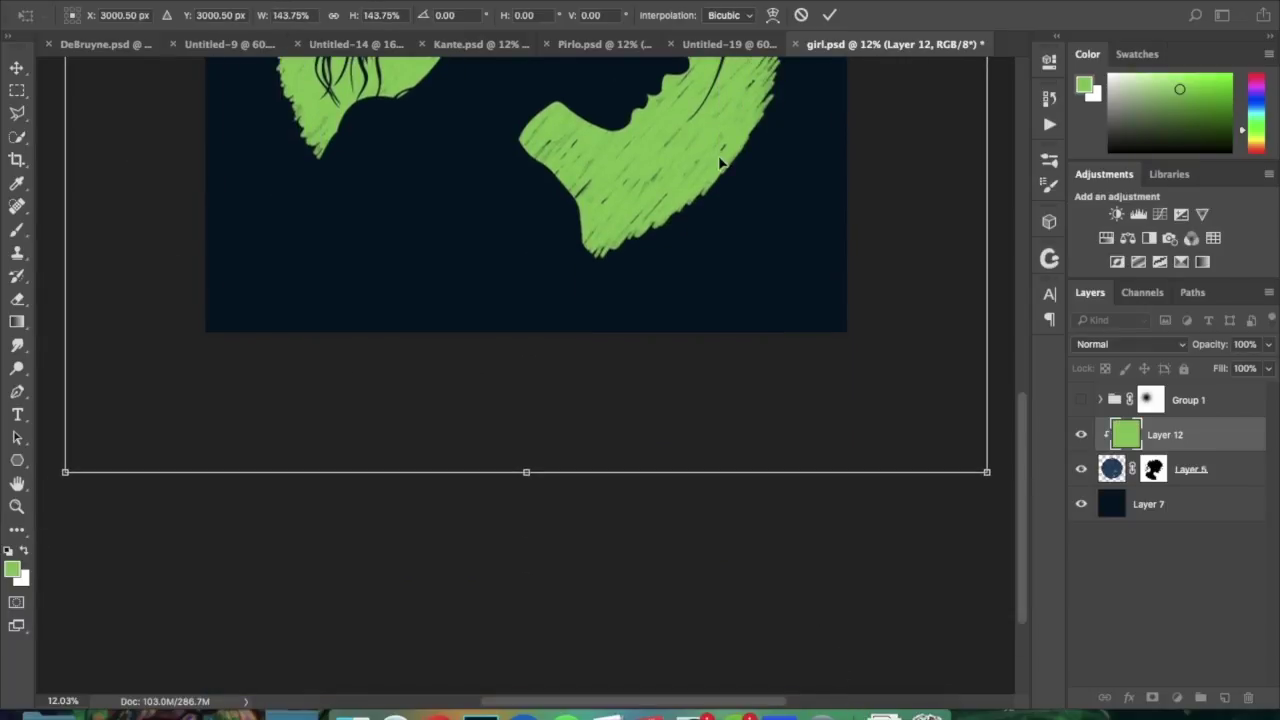
key("Return")
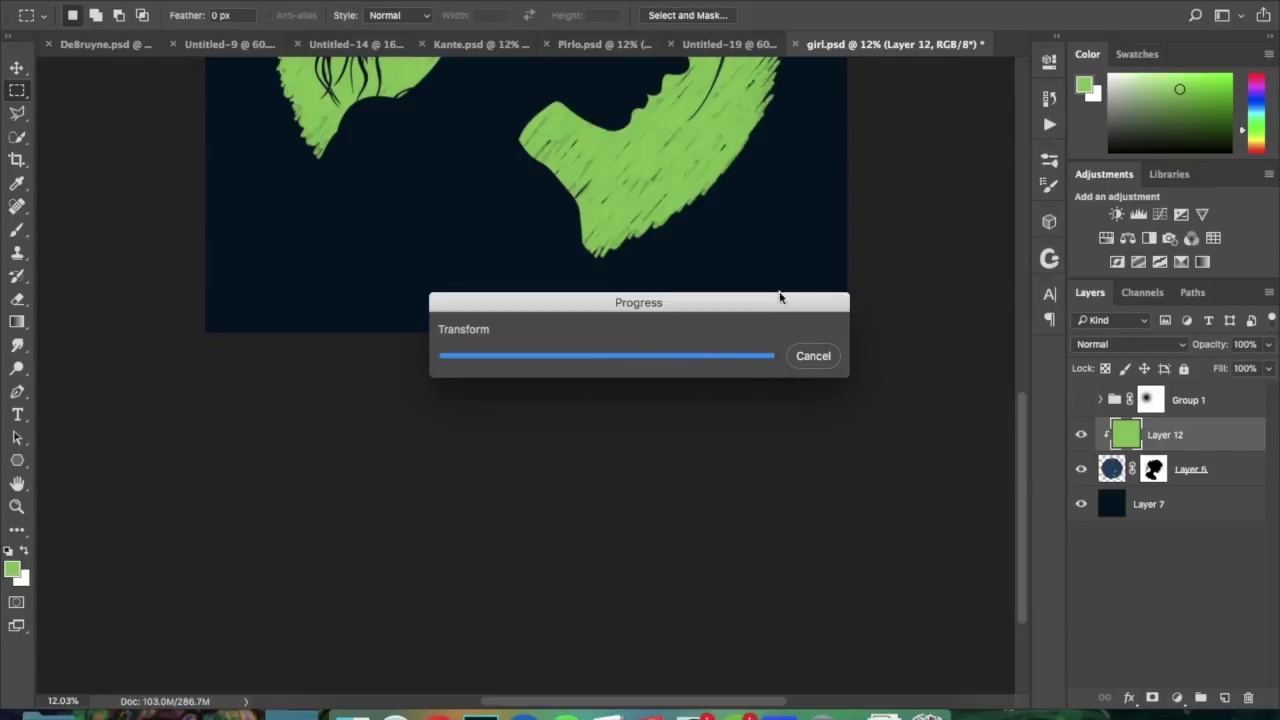
scroll(779, 291, "up", 5)
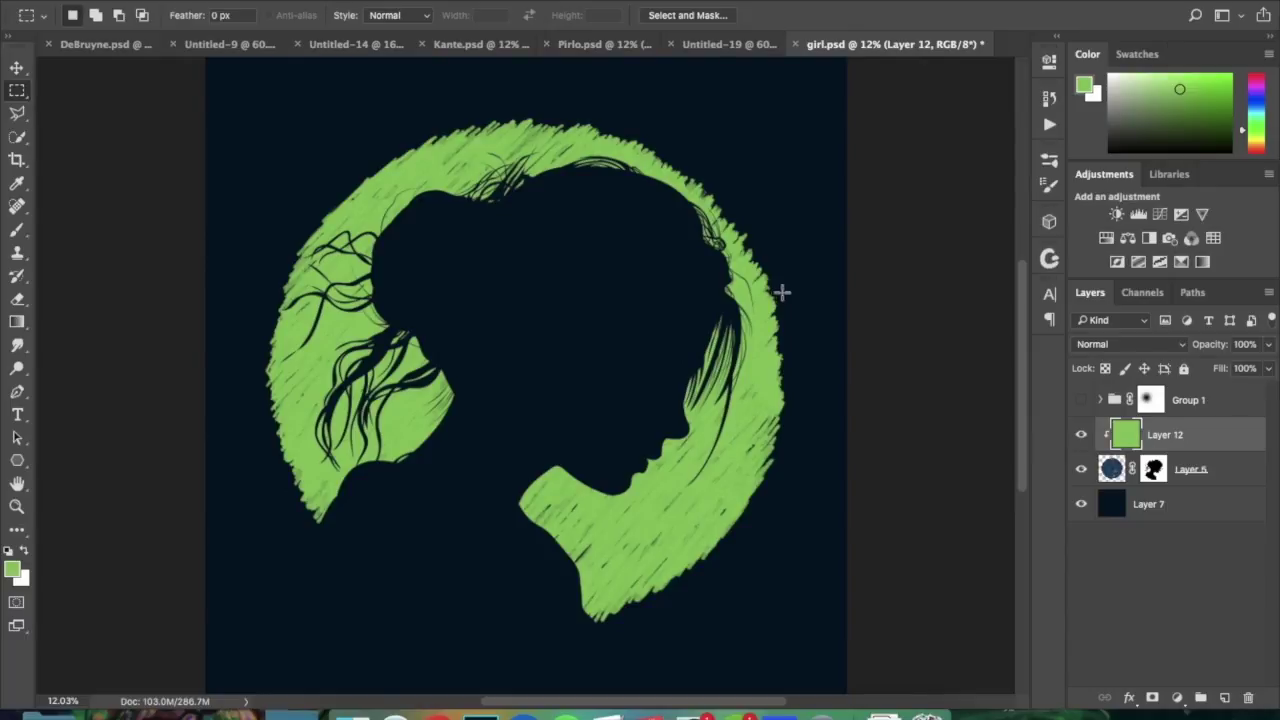
Step: Set clipped Layer 12 to Divide blend mode, toggling its clip and visibility to compare
left_click(1181, 450, "alt")
left_click(1181, 450, "alt")
left_click(1181, 450, "alt")
left_click(1181, 450, "alt")
left_click(1126, 345)
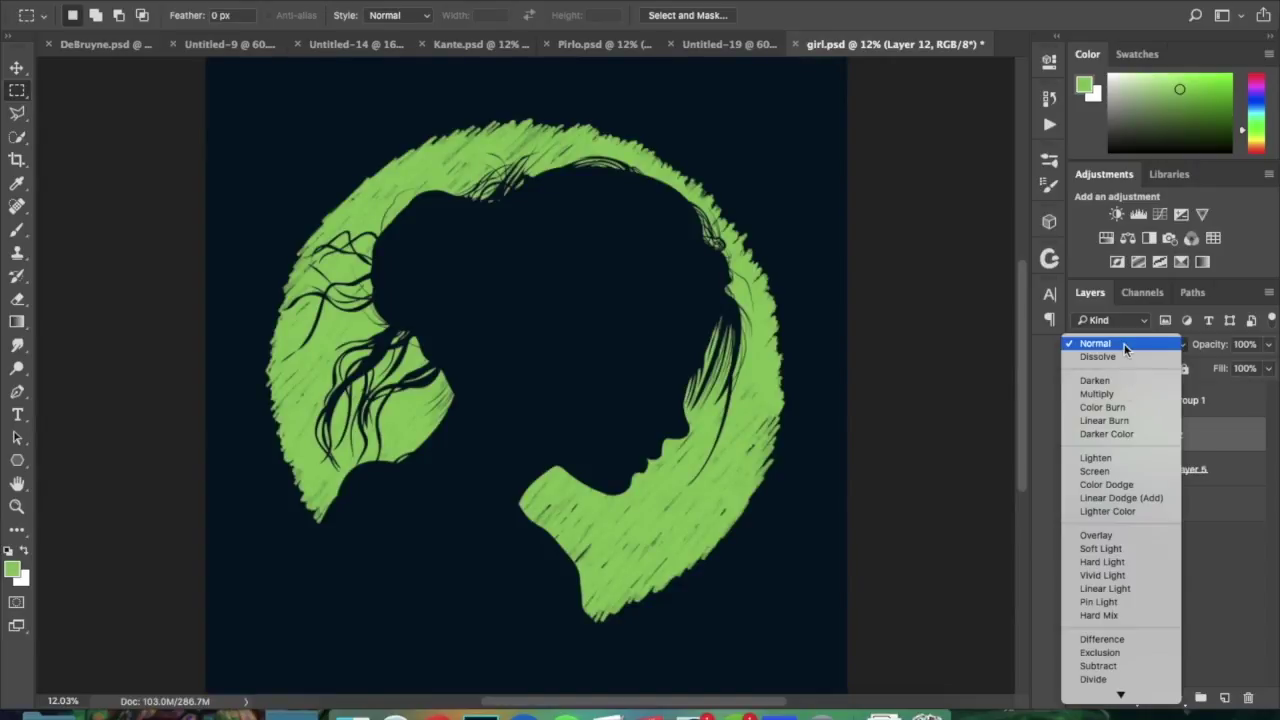
left_click(1101, 679)
left_click(1082, 438)
left_click(1082, 438)
left_click(1082, 438)
left_click(1082, 438)
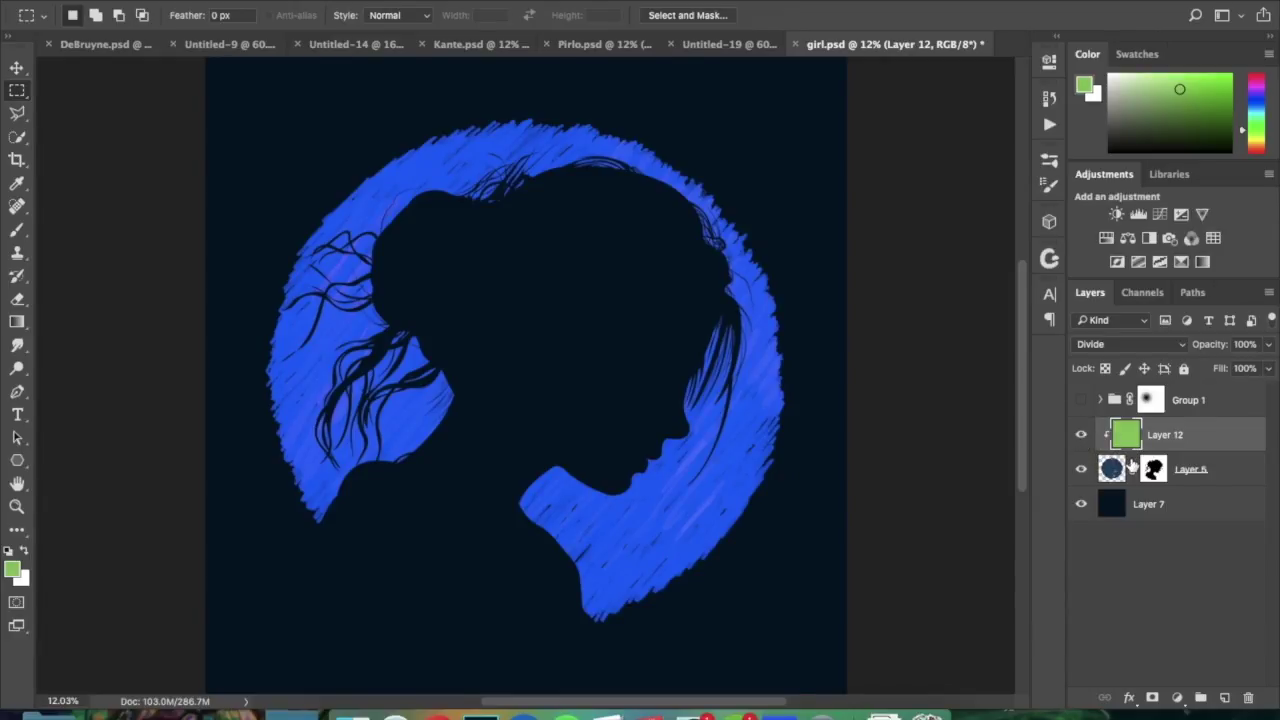
Step: Inspect Group 1's eyelash and hair strokes, then collapse and hide Group 1
left_click(1100, 400)
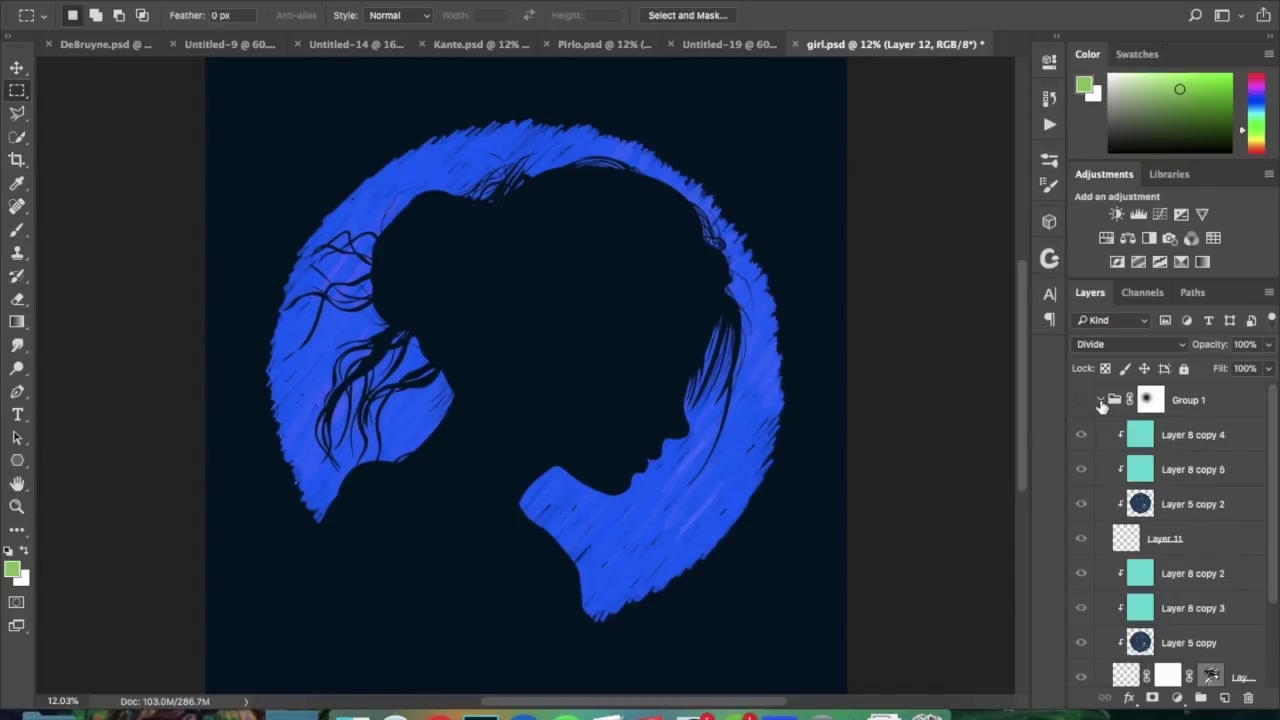
scroll(1101, 404, "down", 3)
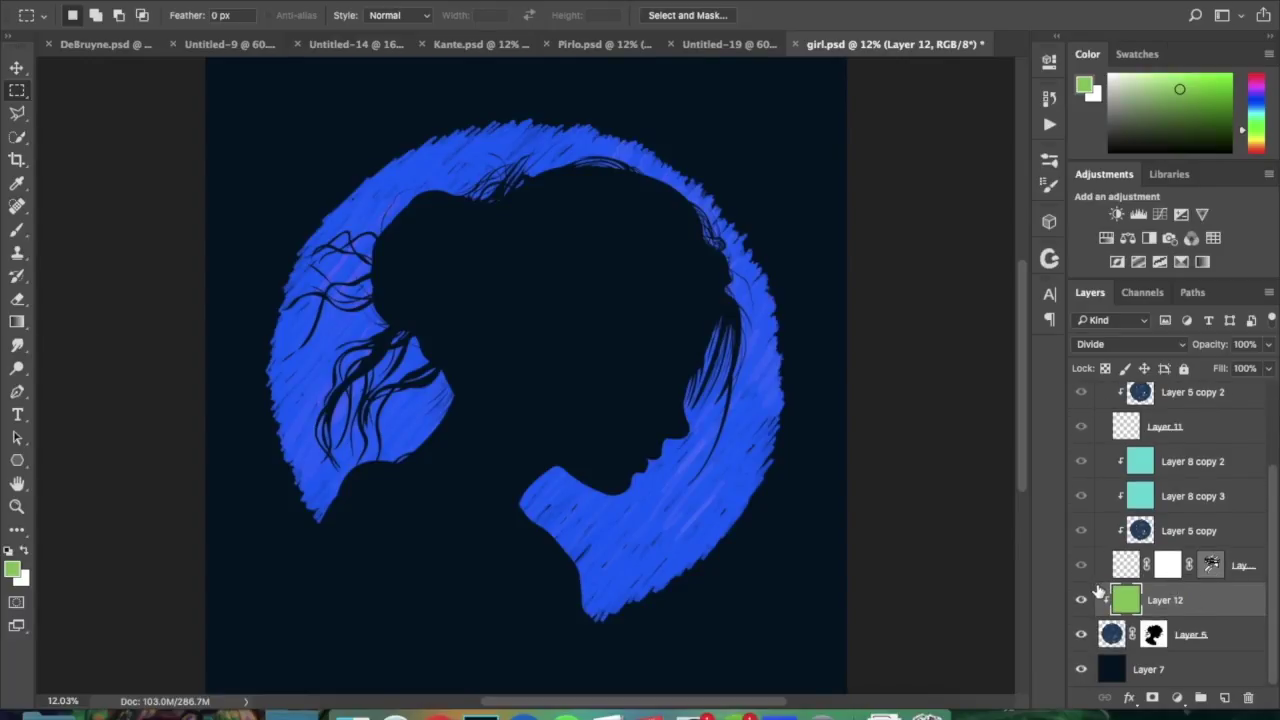
scroll(1098, 593, "up", 3)
left_click(1081, 401)
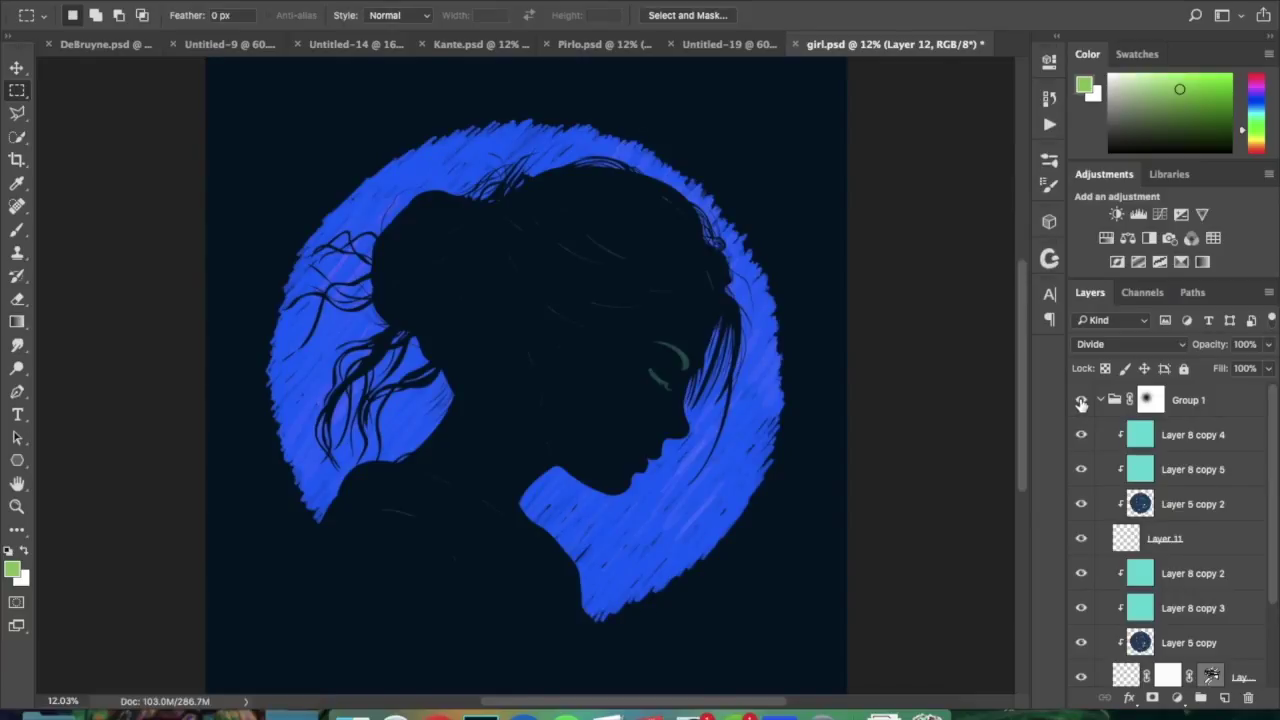
left_click(1084, 401)
left_click(1084, 401)
left_click(1101, 401)
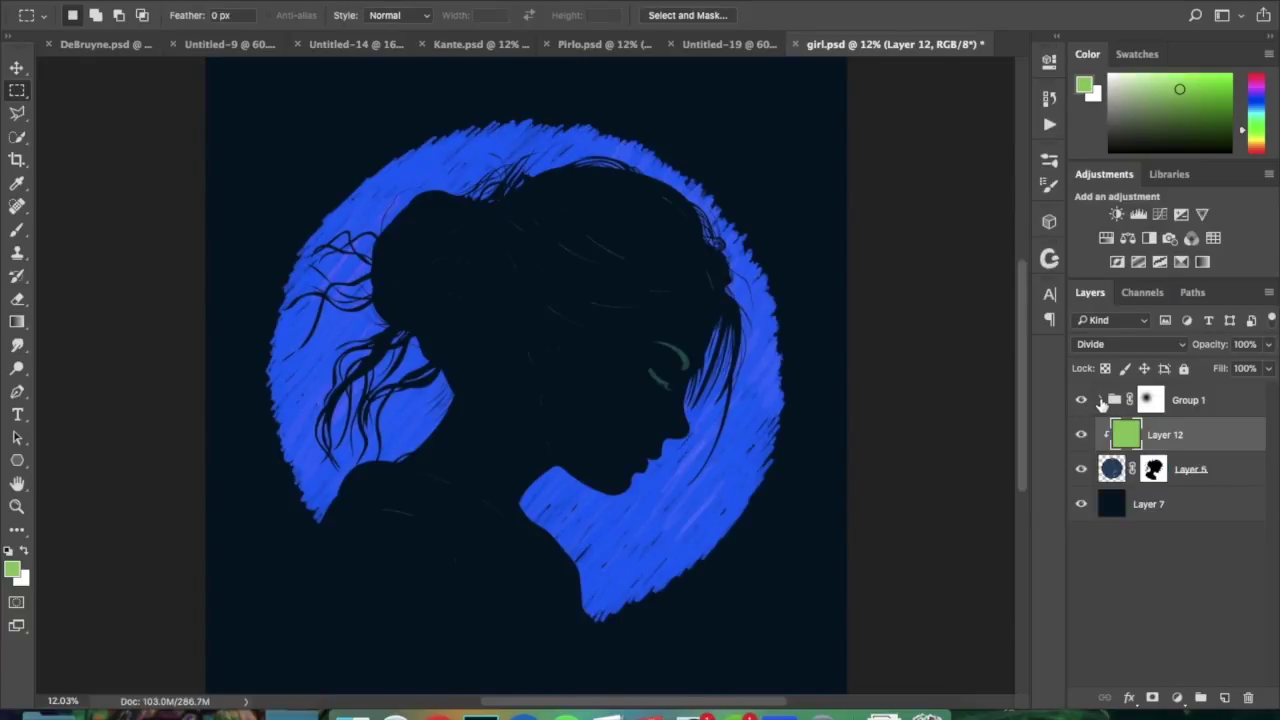
left_click(1082, 401)
left_click(1153, 469)
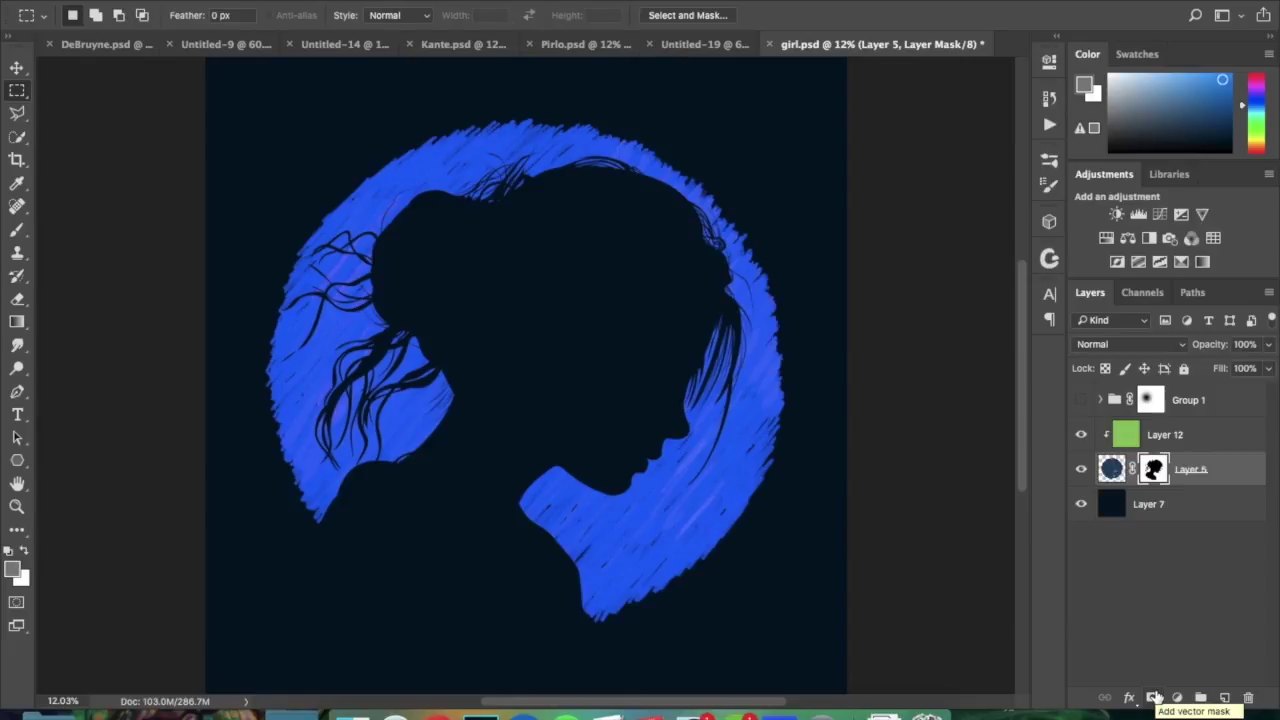
Step: Add an empty vector mask to Layer 5 and switch to the Pen tool
left_click(1154, 697)
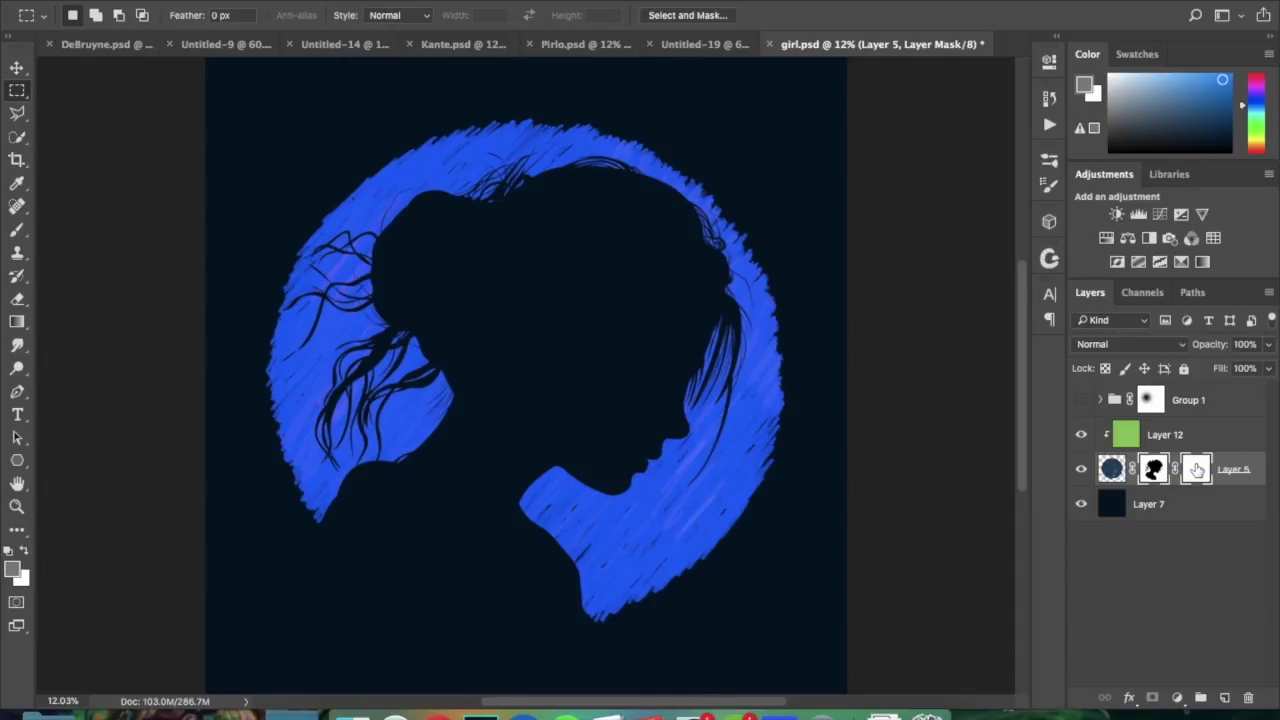
left_click(17, 392)
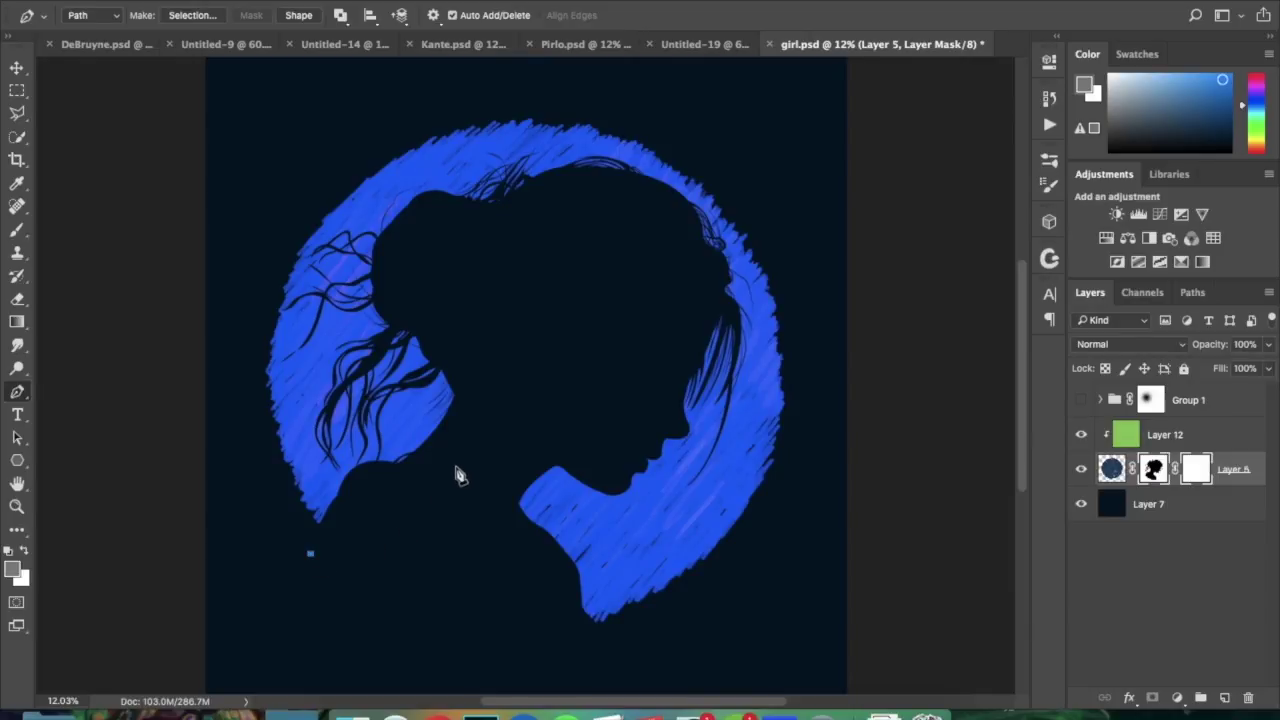
Step: Draw the mask path's first curve from the lower-left up to the top of the ring
left_click_drag(456, 467, 498, 398)
left_click(453, 313)
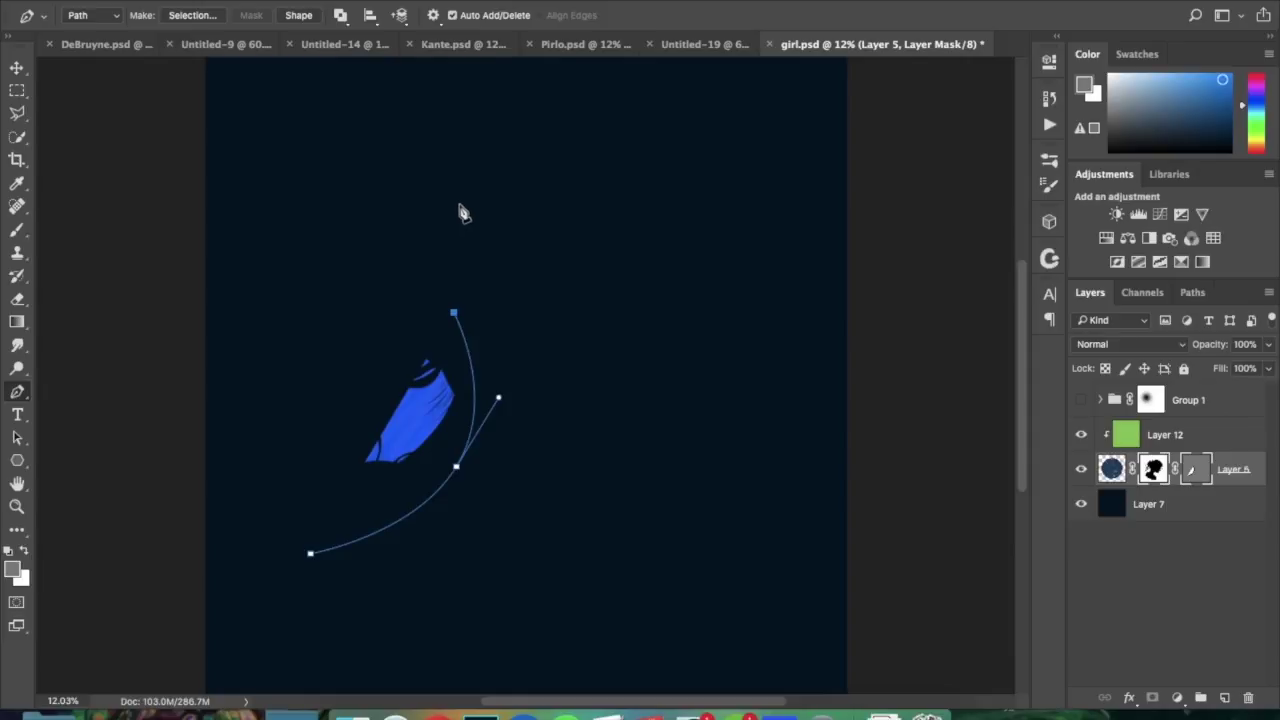
left_click_drag(459, 205, 514, 168)
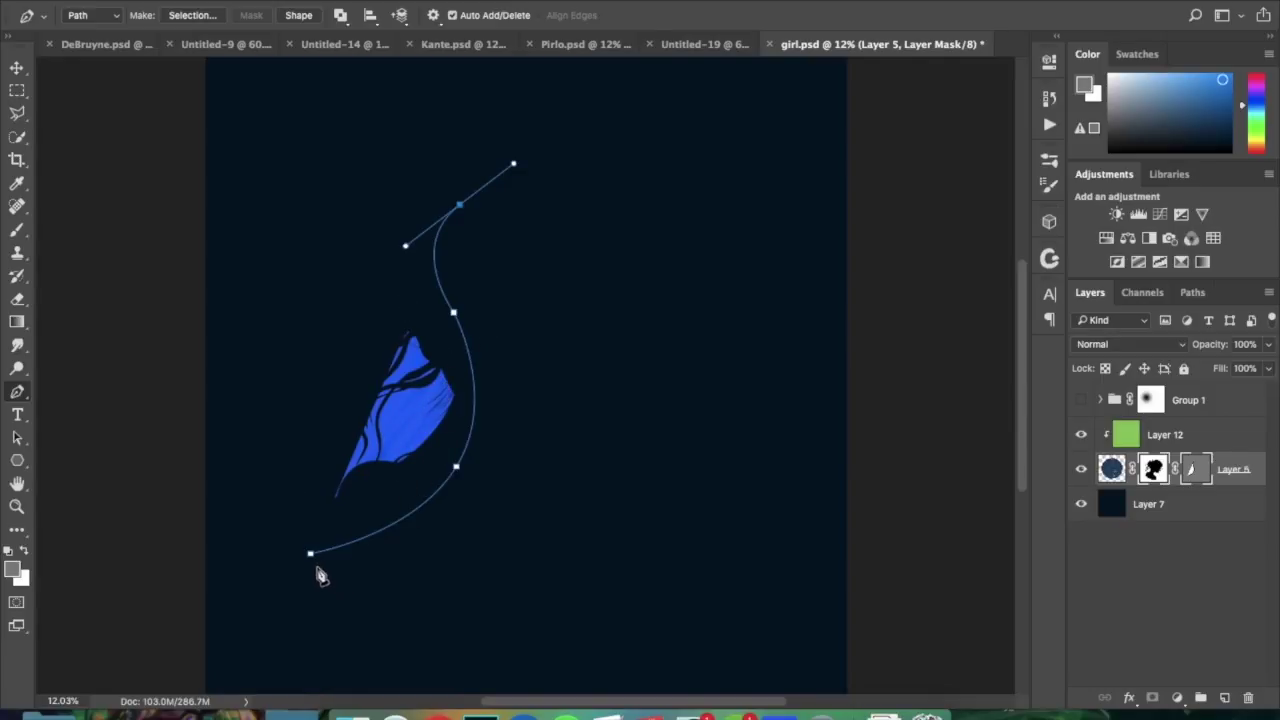
left_click_drag(311, 562, 299, 399)
key("super+z")
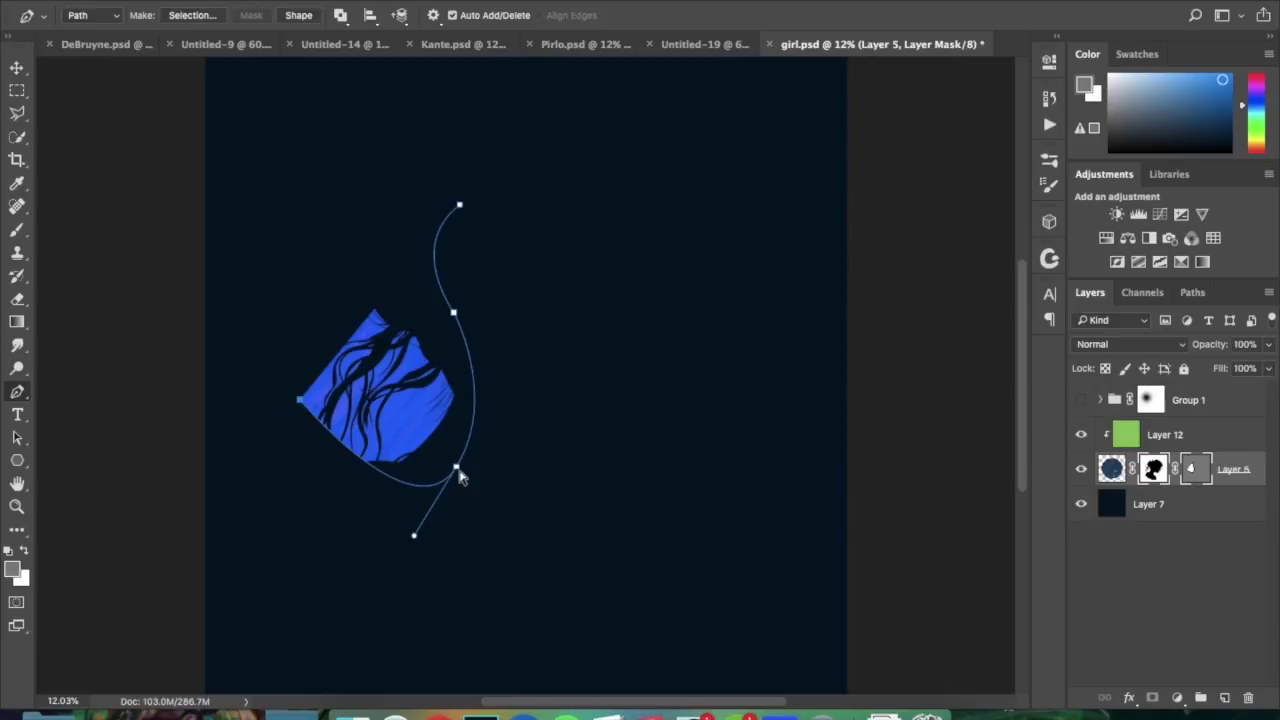
left_click_drag(456, 471, 424, 425)
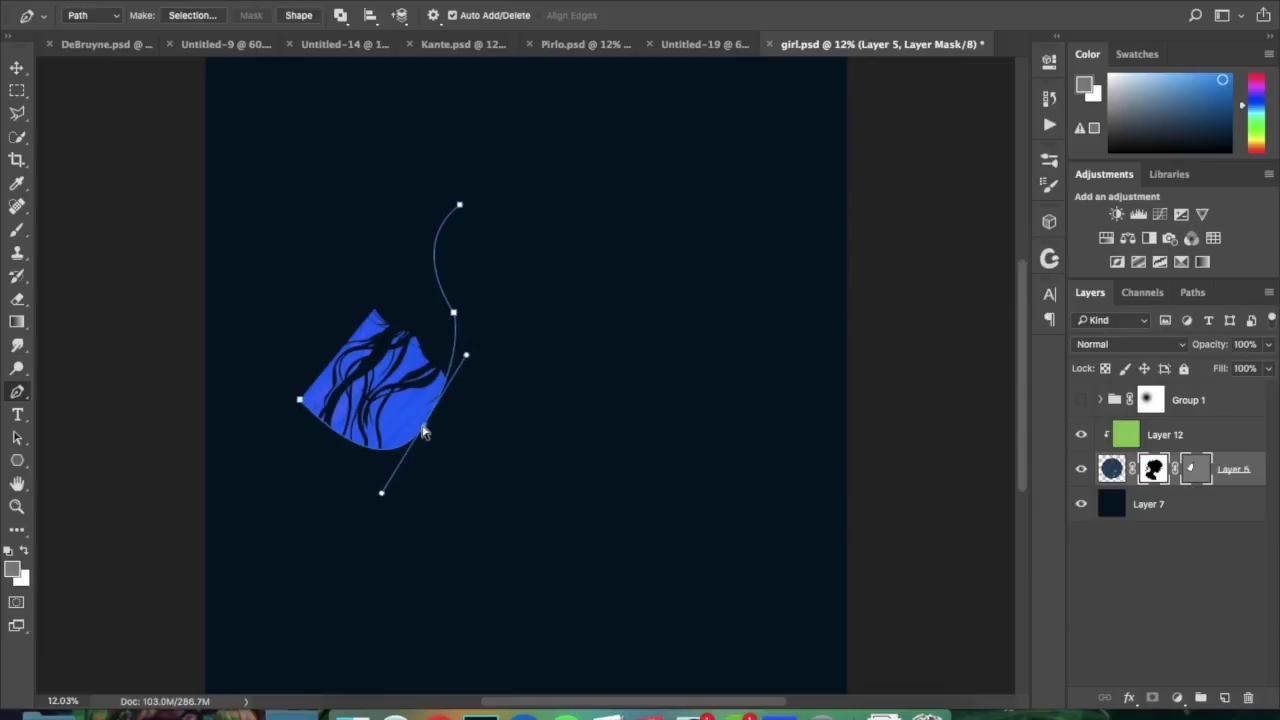
left_click(454, 314)
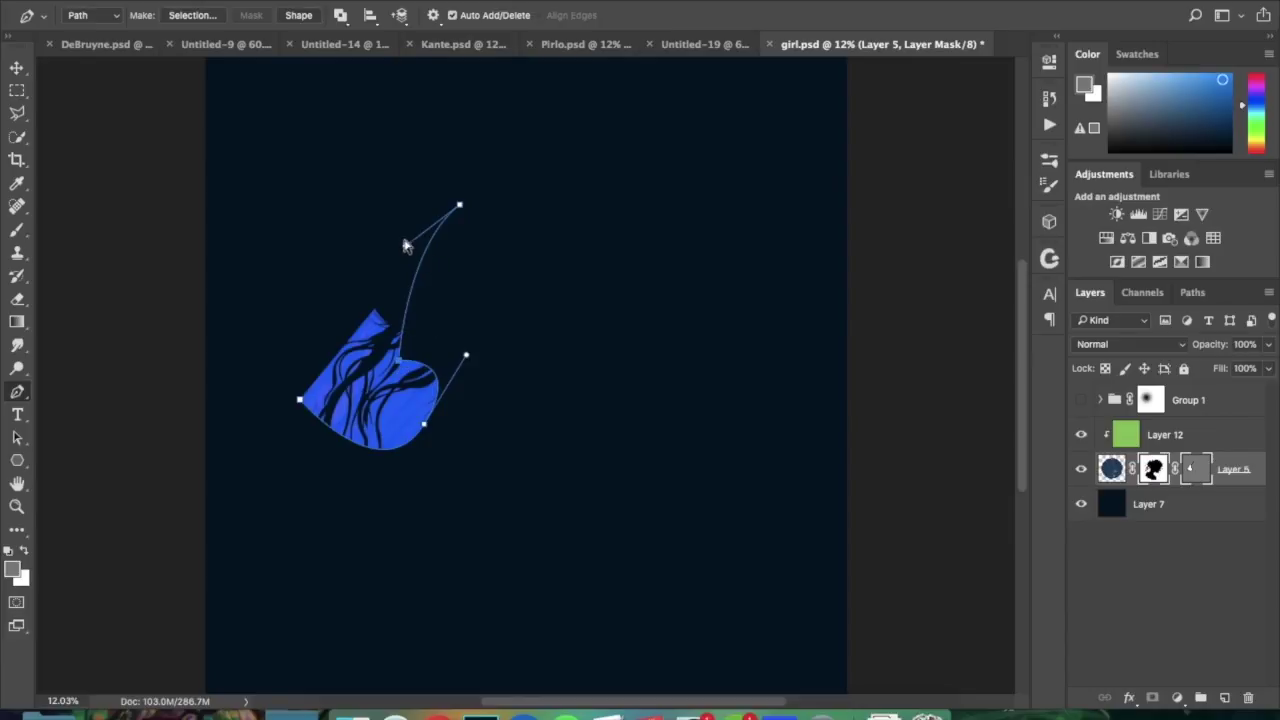
left_click_drag(417, 285, 360, 254)
left_click_drag(459, 205, 460, 155)
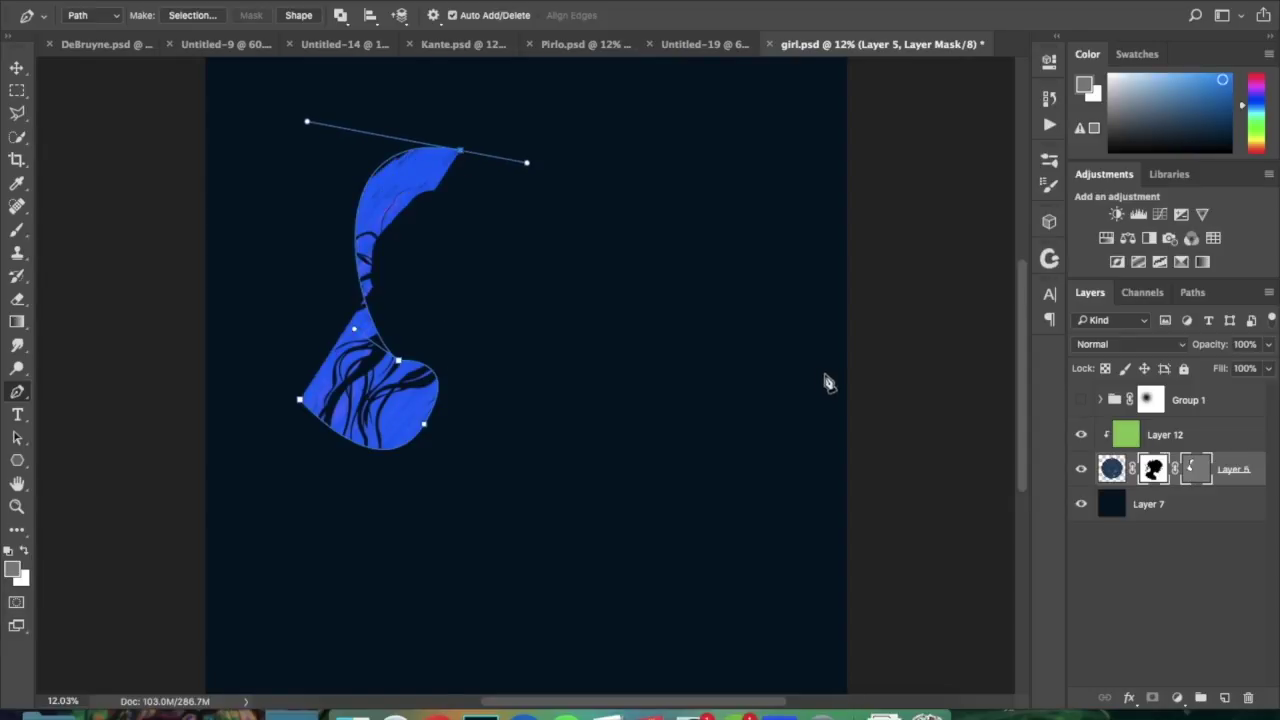
Step: Extend the path with curved anchors over the hair, down the right side and along the bottom
left_click(1192, 472)
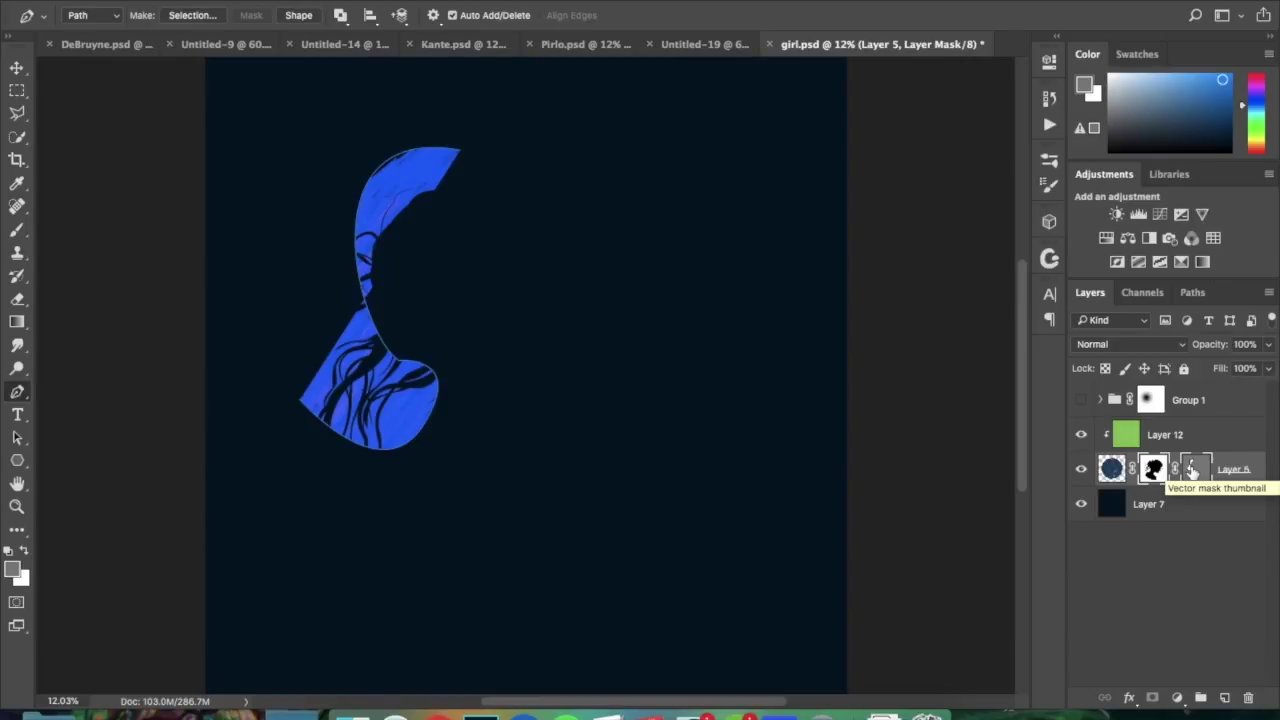
left_click(1195, 473)
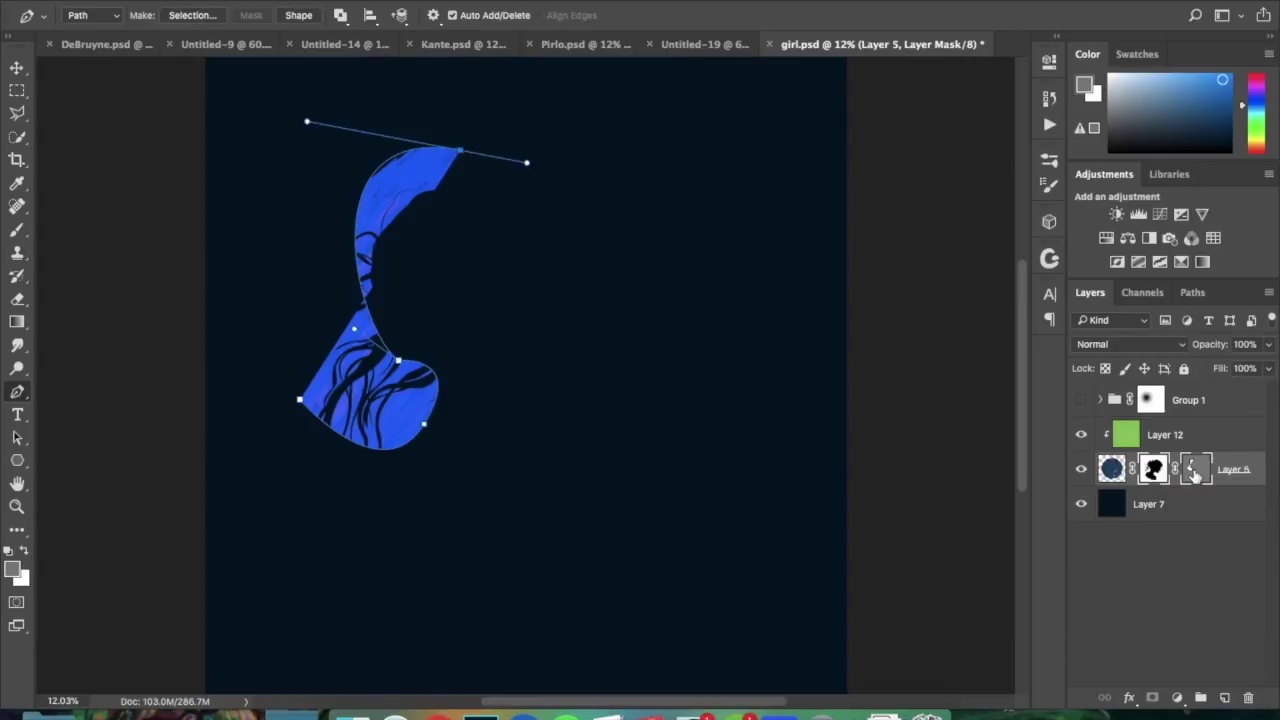
left_click(590, 143)
left_click_drag(590, 144, 618, 167)
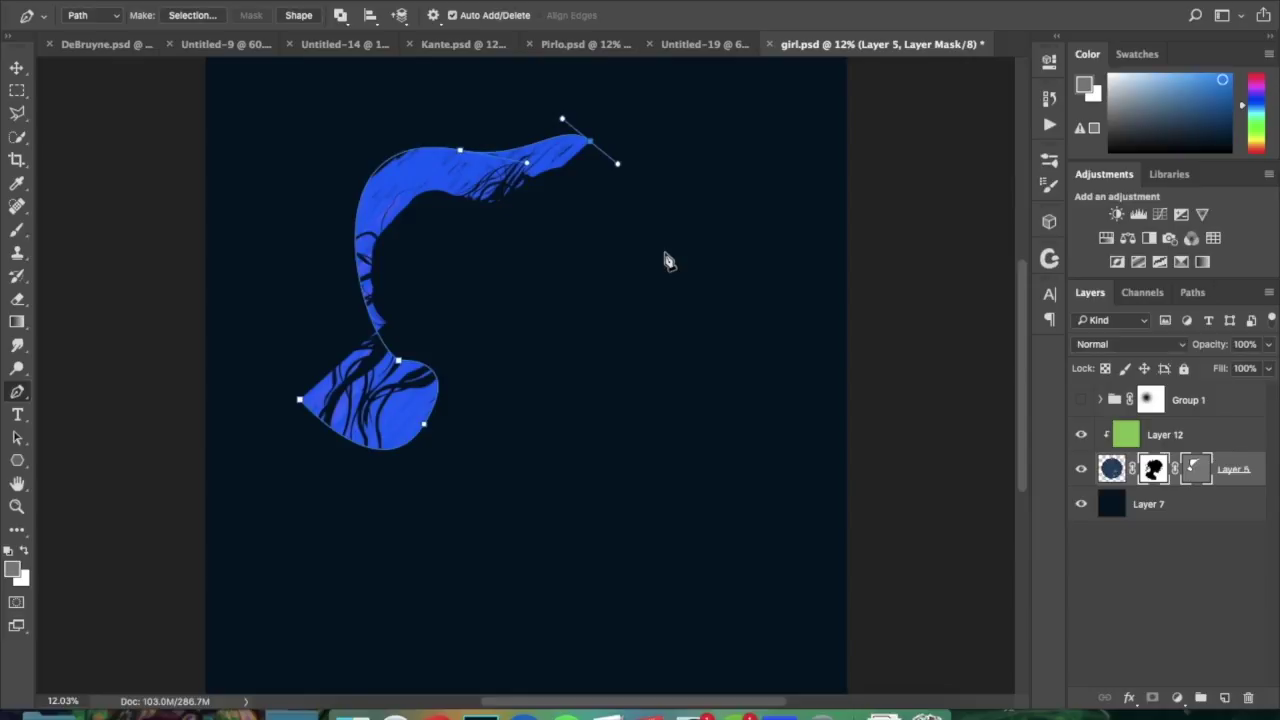
left_click_drag(696, 272, 700, 401)
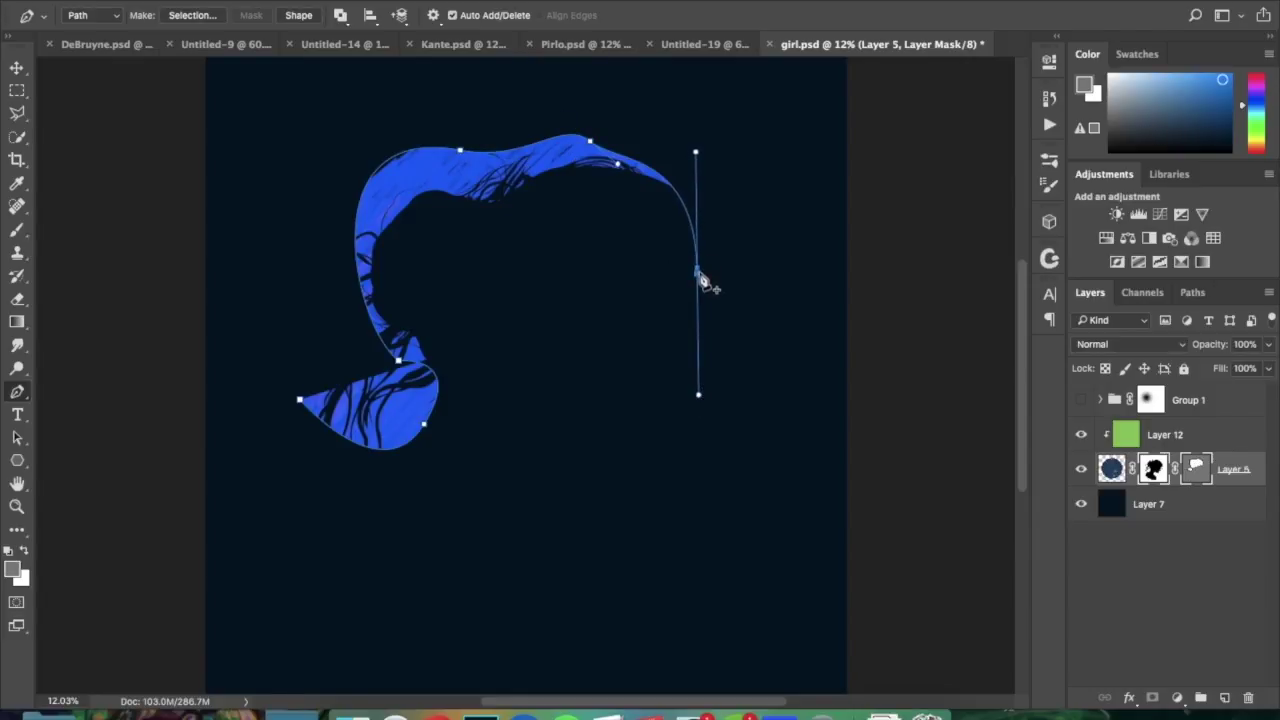
left_click_drag(698, 279, 765, 278)
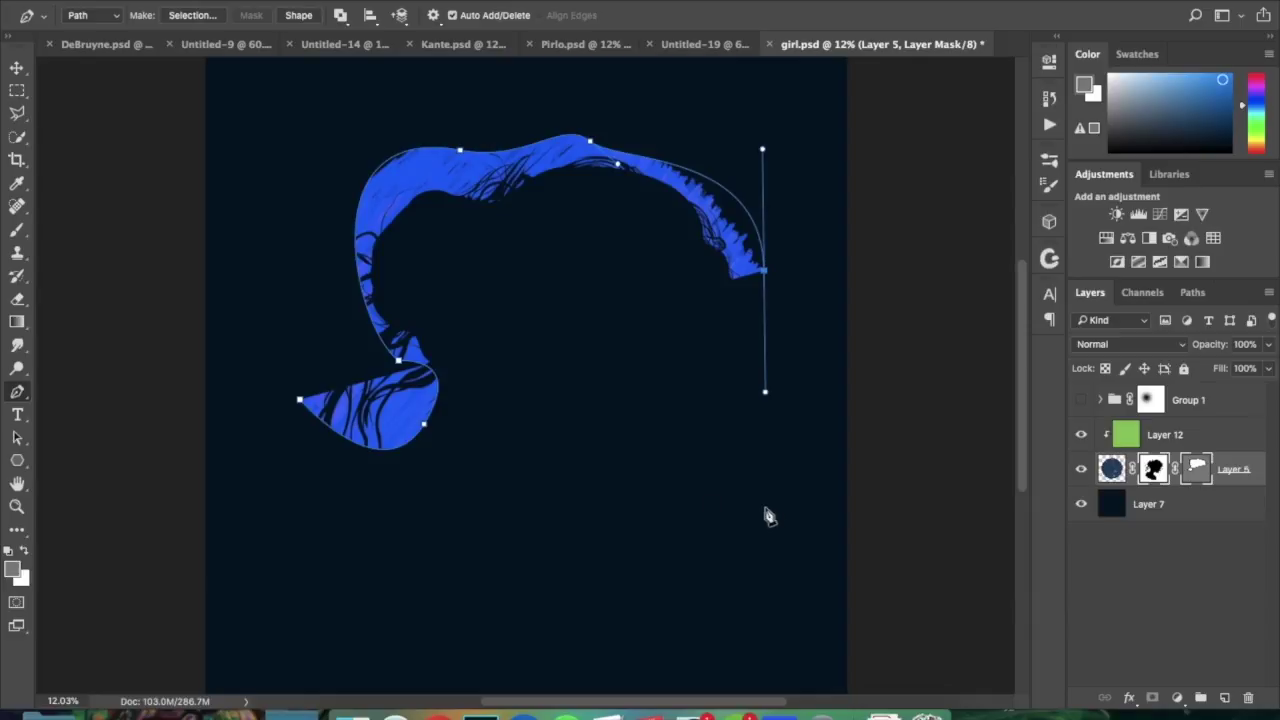
left_click_drag(781, 519, 746, 617)
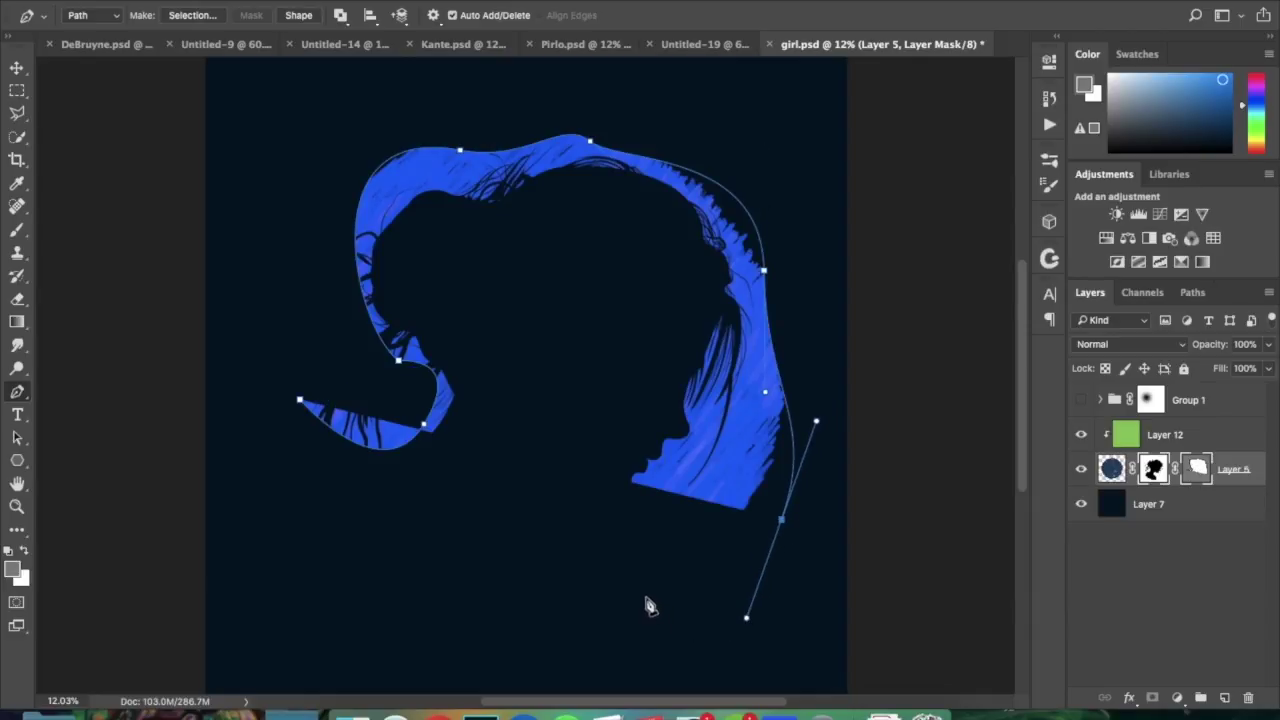
left_click_drag(653, 592, 566, 606)
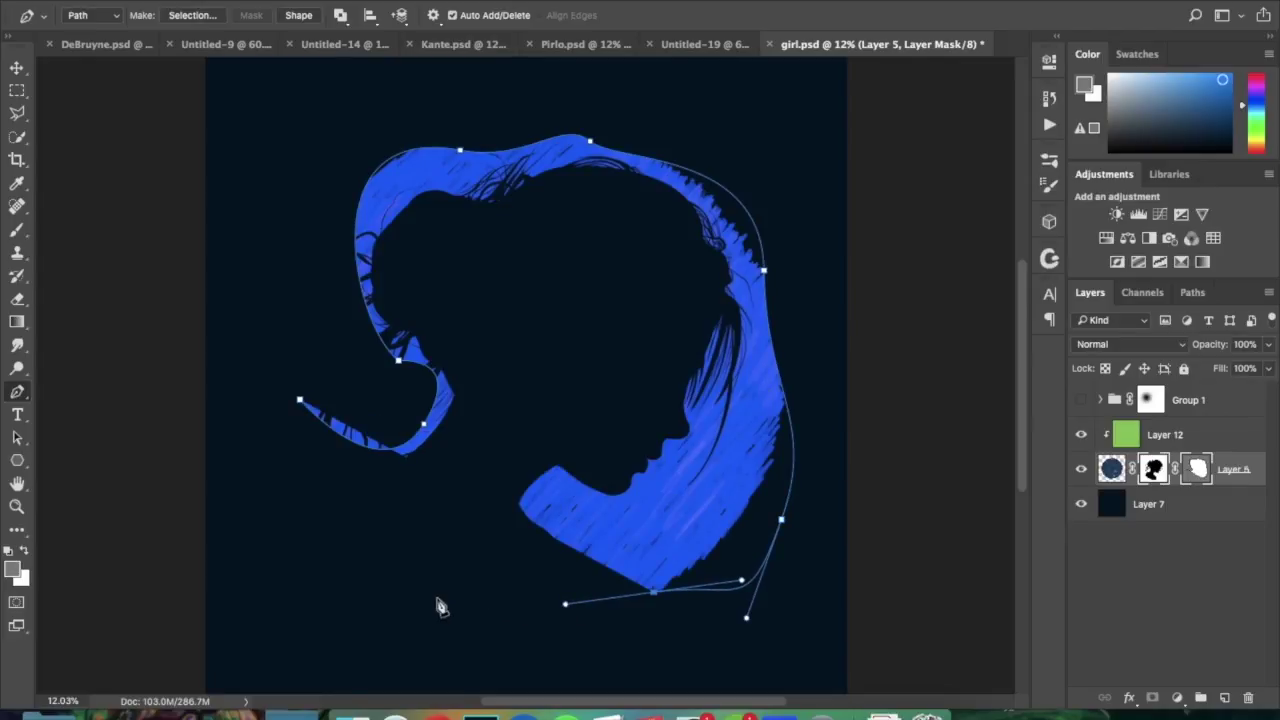
left_click(374, 610)
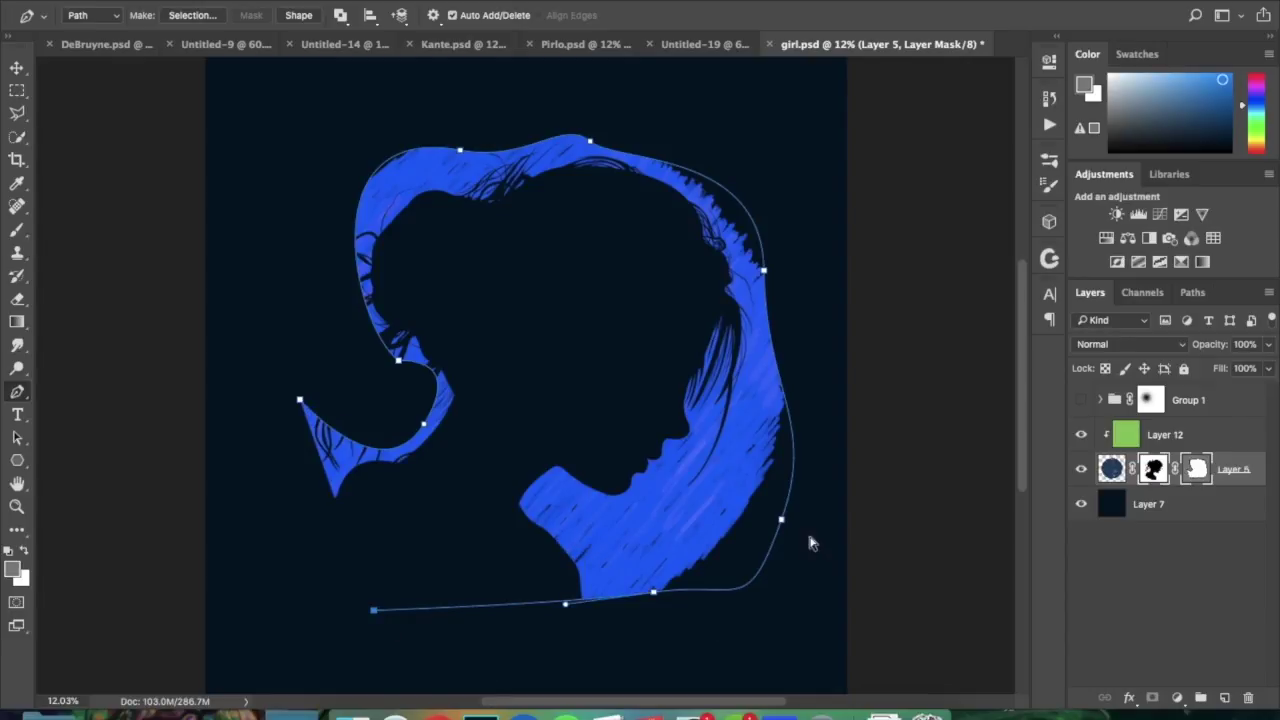
Step: Adjust the right-edge, upper-right and bottom anchors to refine the path's curves
left_click(778, 520, "ctrl")
left_click_drag(763, 517, 477, 433)
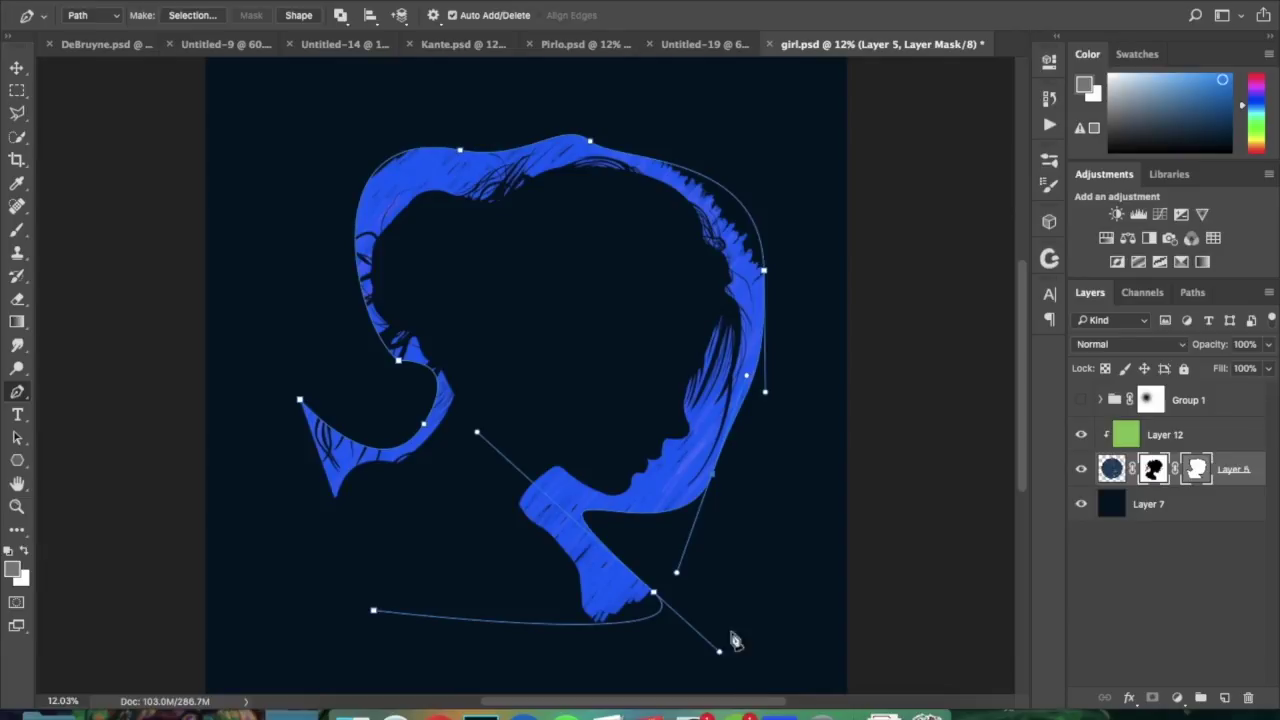
left_click_drag(745, 212, 716, 213)
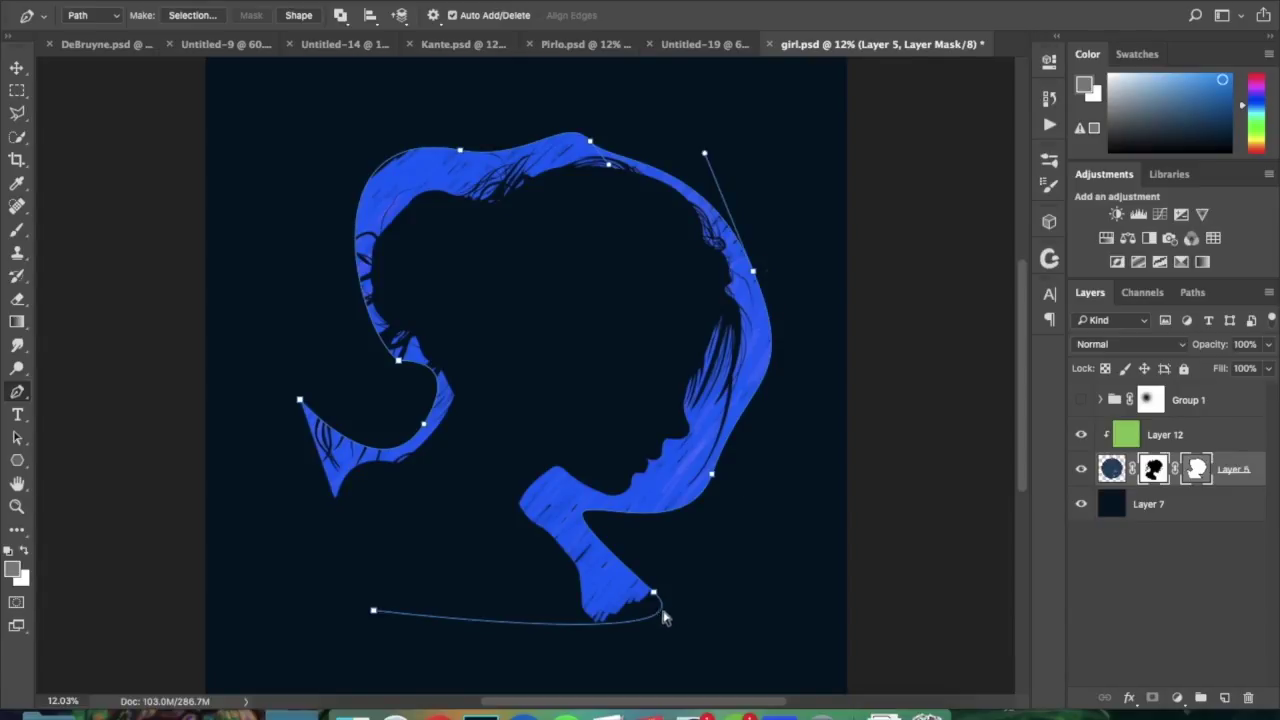
left_click_drag(654, 592, 652, 547)
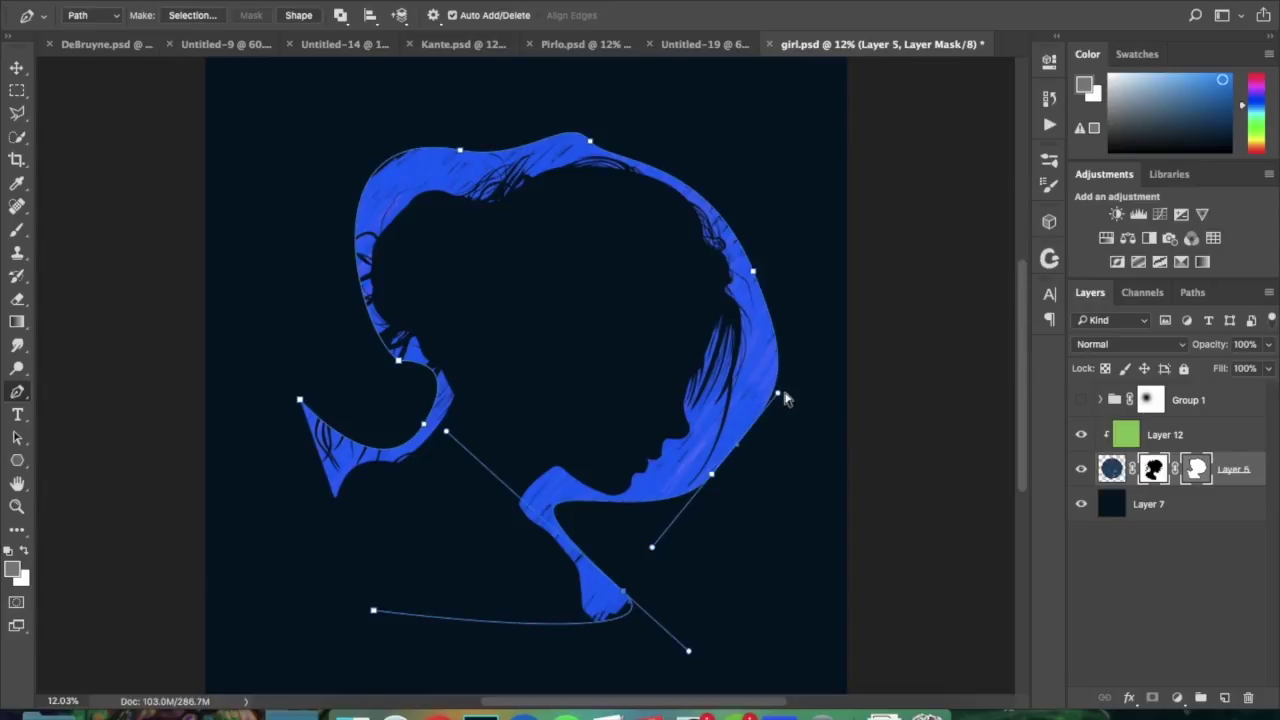
left_click_drag(777, 393, 733, 455)
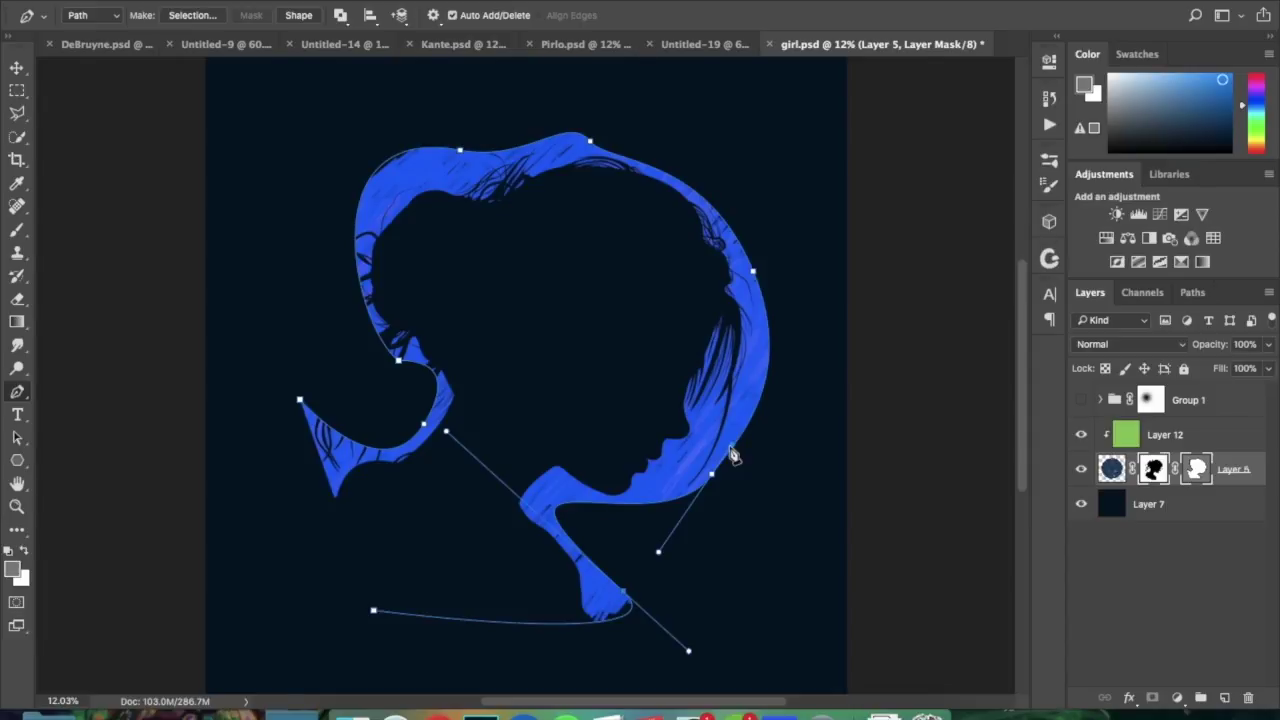
Step: Delete Layer 5's vector mask, group Layers 12 and 5 with Ctrl+G, and add a layer mask
right_click(1206, 476)
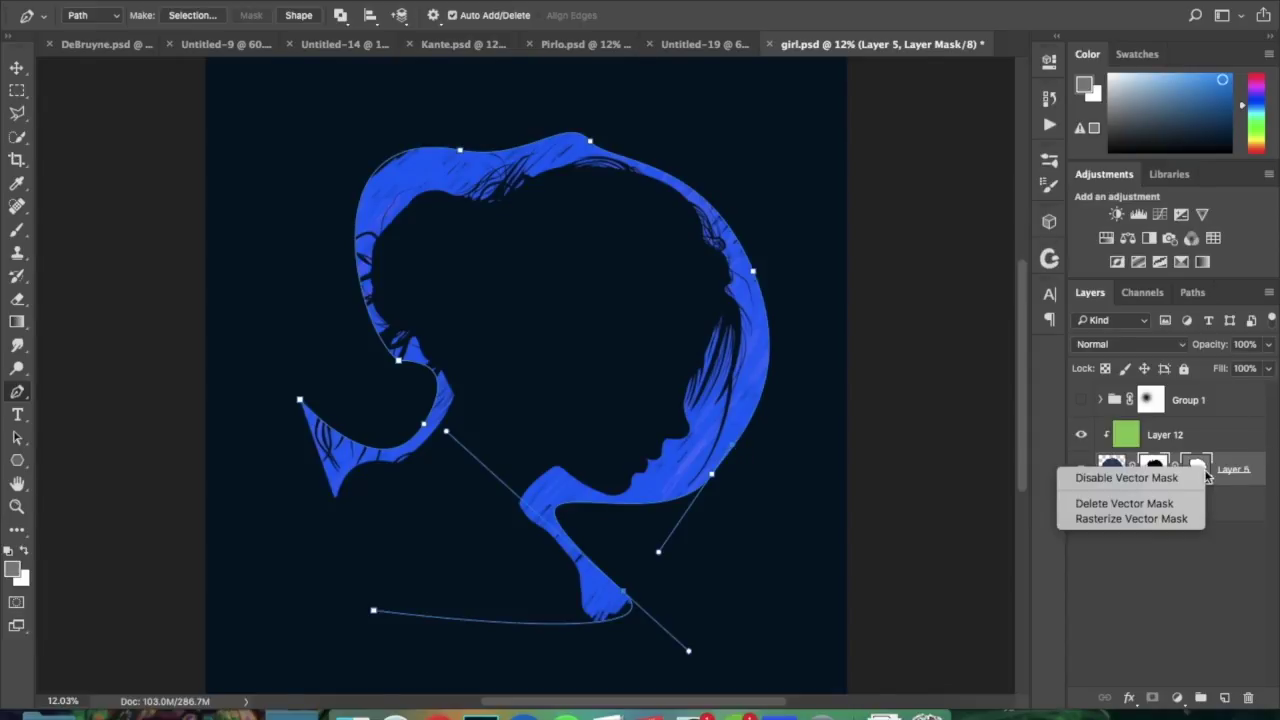
left_click(1152, 504)
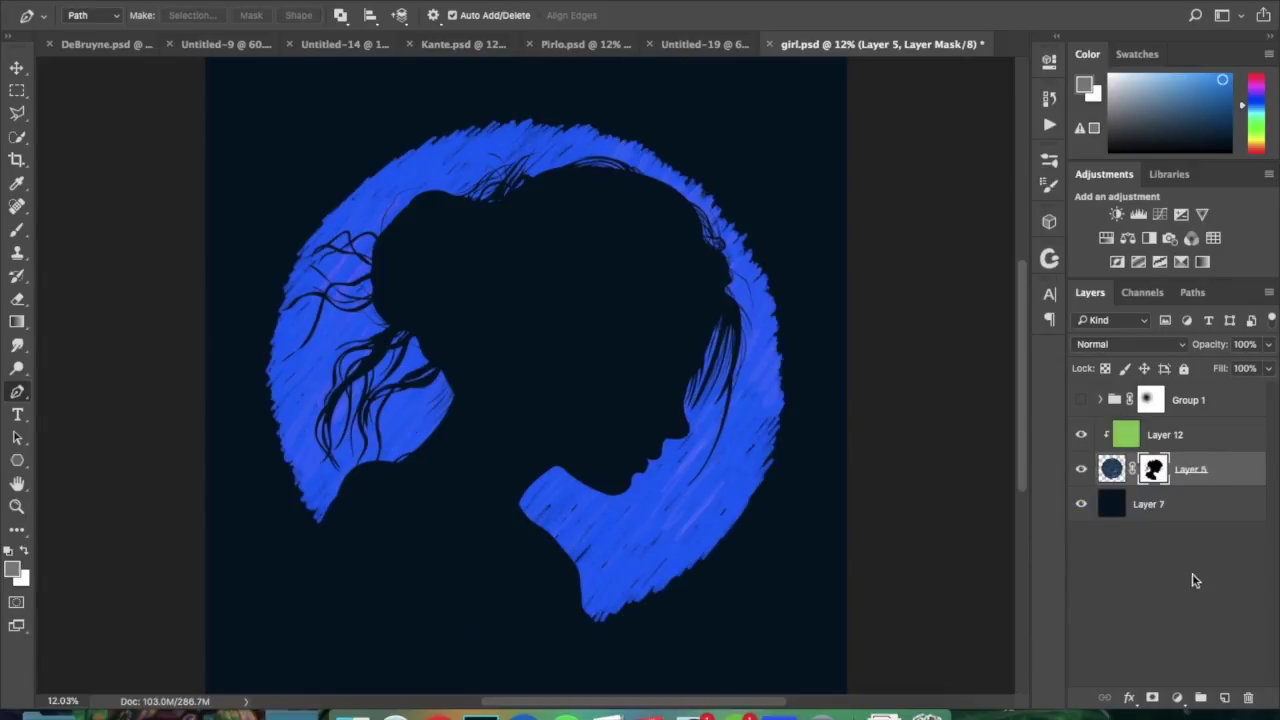
left_click(1191, 445)
left_click(1160, 474)
left_click(1185, 444)
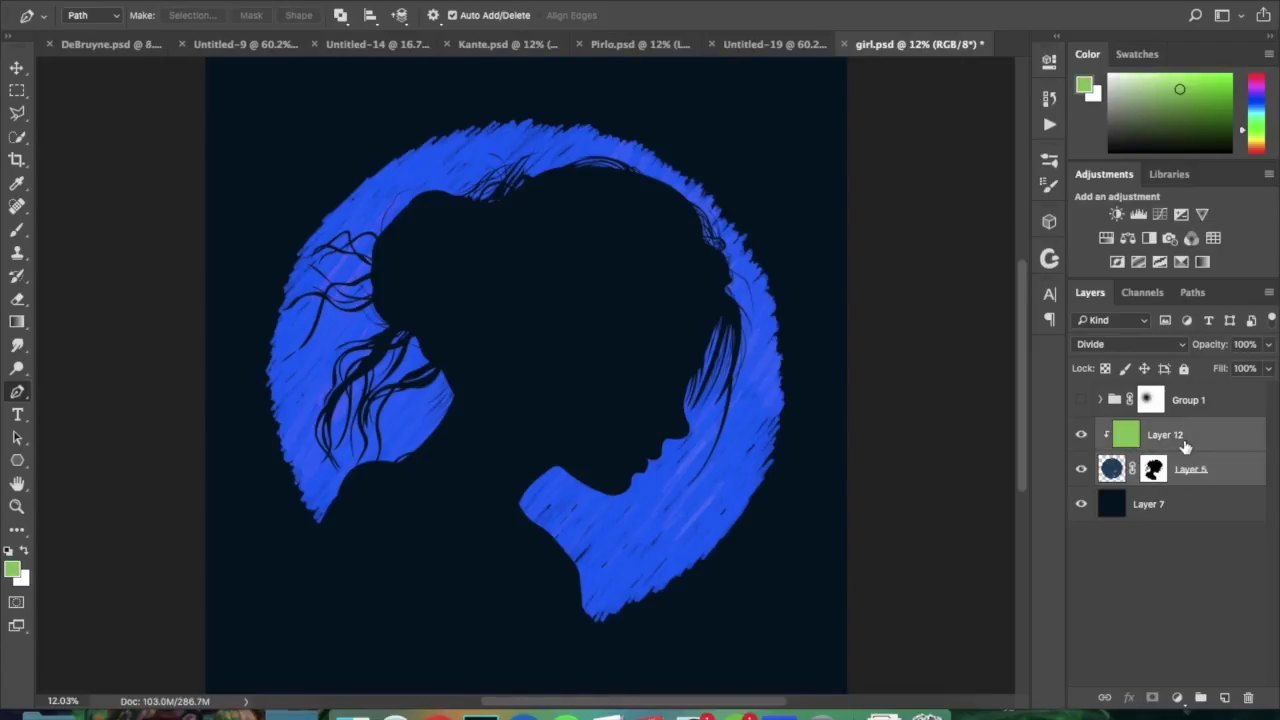
key("ctrl+g")
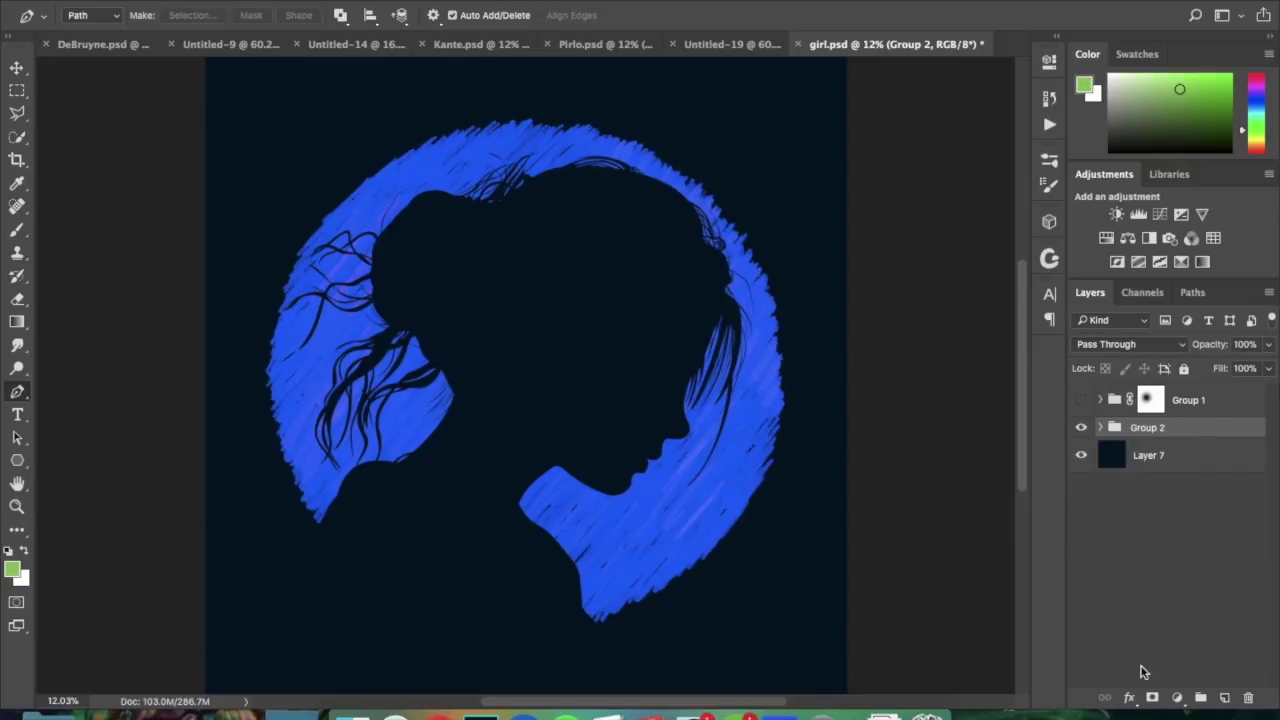
left_click(1152, 697)
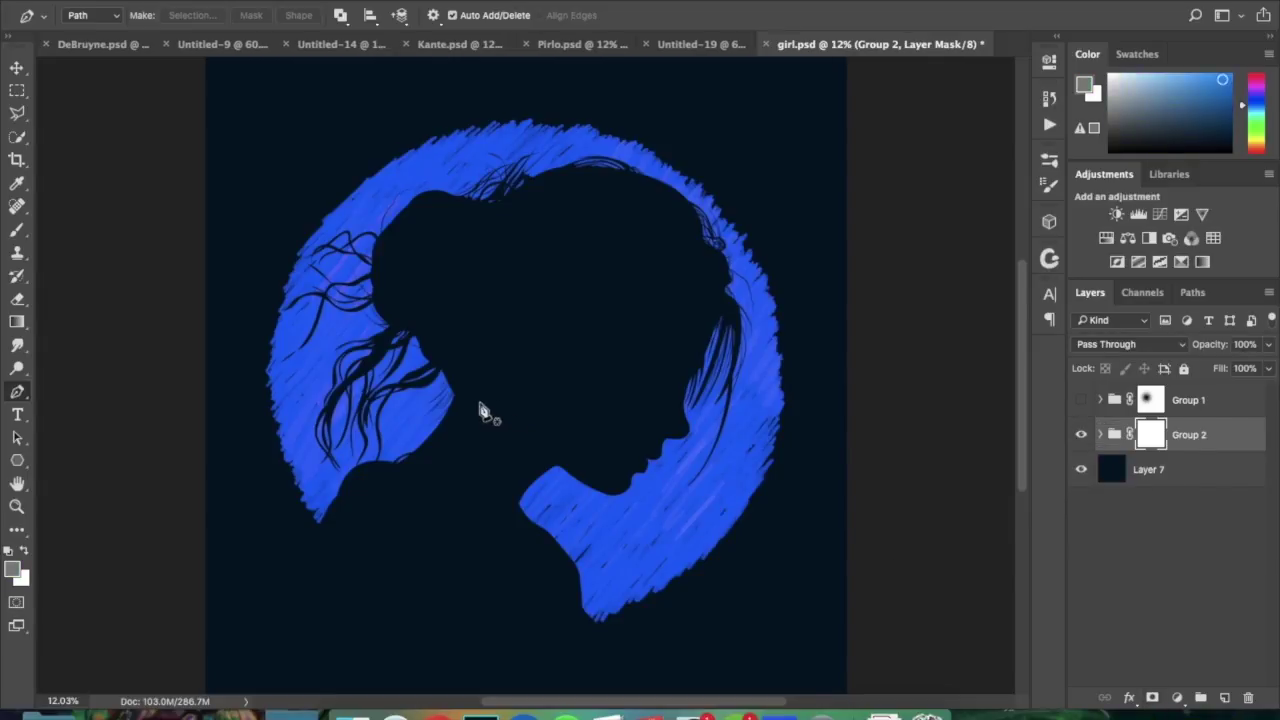
Step: Trace a closed curved path around the head, chin and neck, and make it Group 2's vector mask
left_click(291, 511)
left_click_drag(402, 433, 441, 422)
left_click_drag(356, 309, 342, 280)
left_click_drag(373, 175, 477, 165)
left_click_drag(626, 147, 712, 210)
mouse_move(735, 463)
left_mouse_down()
mouse_move(733, 478)
mouse_move(742, 468)
left_mouse_up()
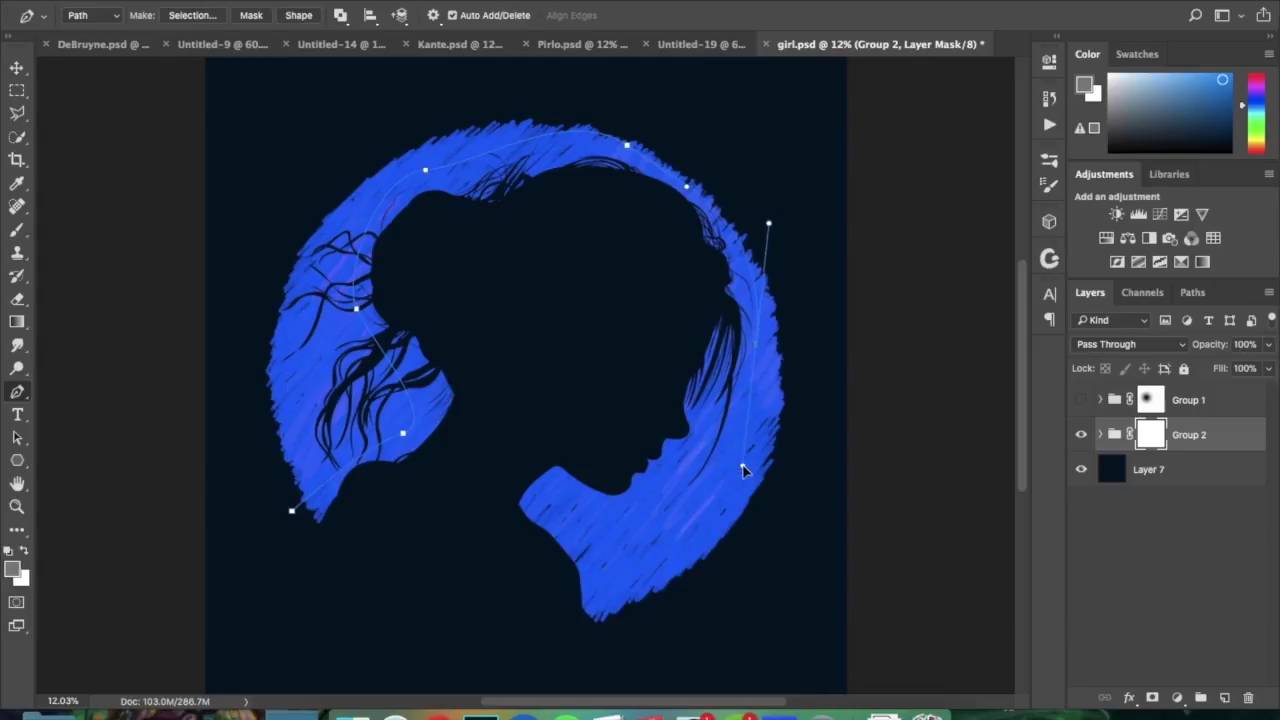
left_click_drag(664, 508, 608, 667)
left_click(638, 675)
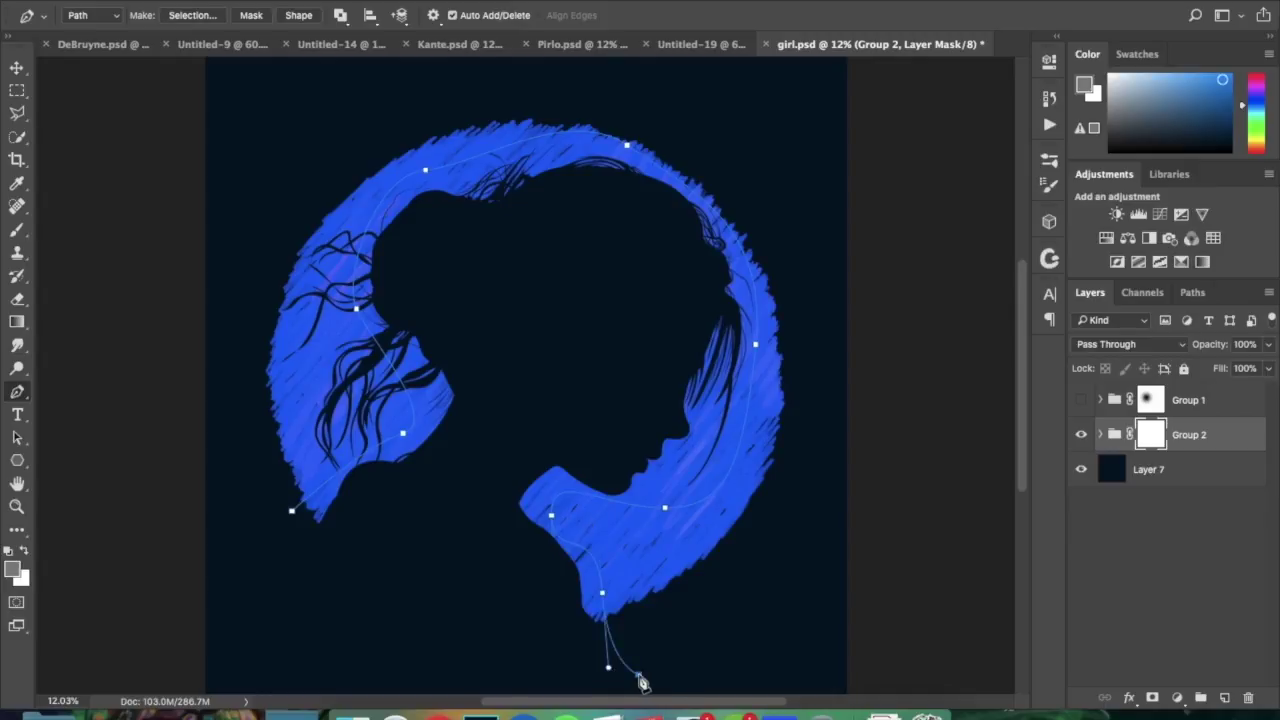
left_click_drag(306, 608, 258, 530)
left_click(292, 513)
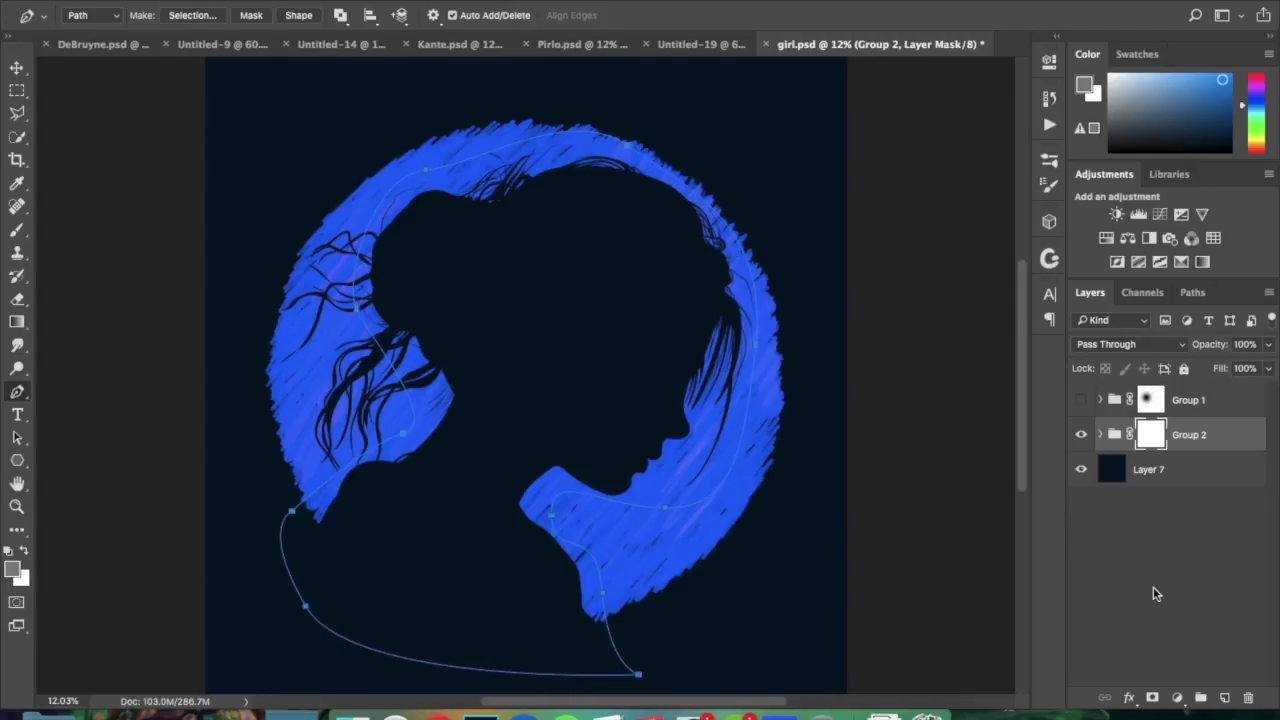
left_click(1153, 697)
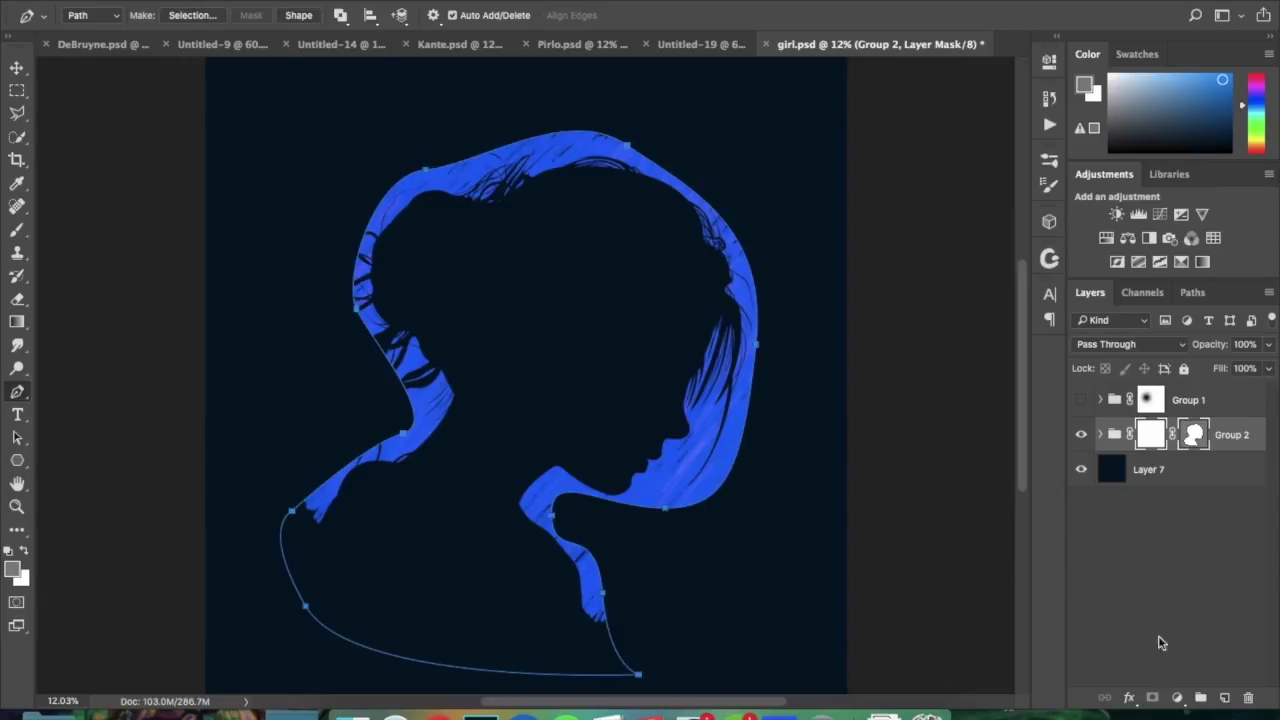
left_click(17, 90)
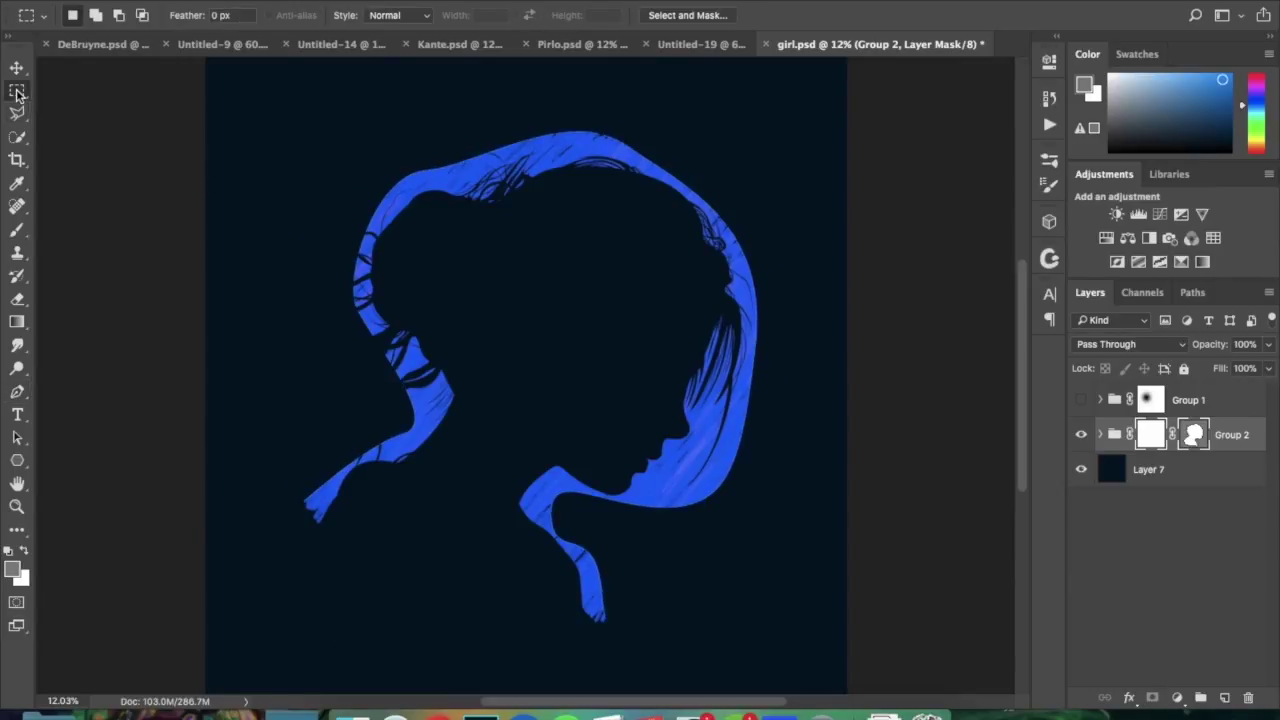
Step: Fill three test rectangles near the face grey, then delete Group 2's vector mask
left_click_drag(763, 533, 658, 460)
key("alt+BackSpace")
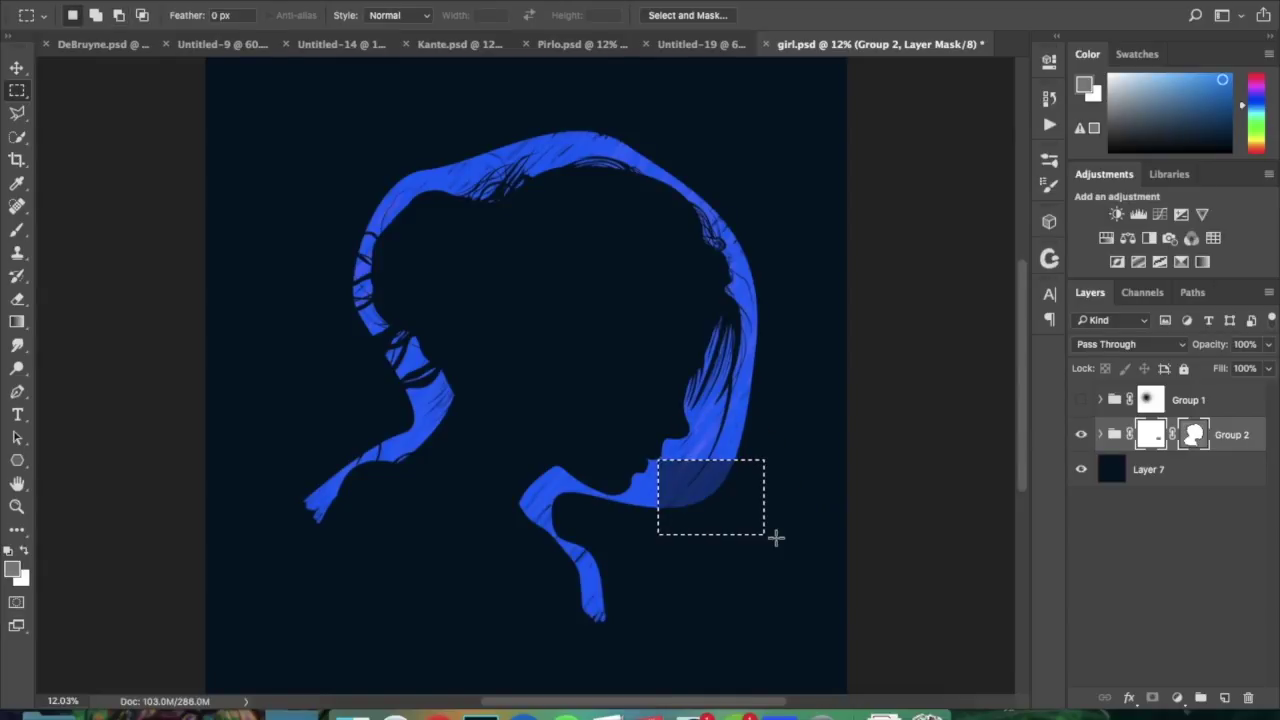
left_click_drag(823, 526, 718, 404)
key("alt+BackSpace")
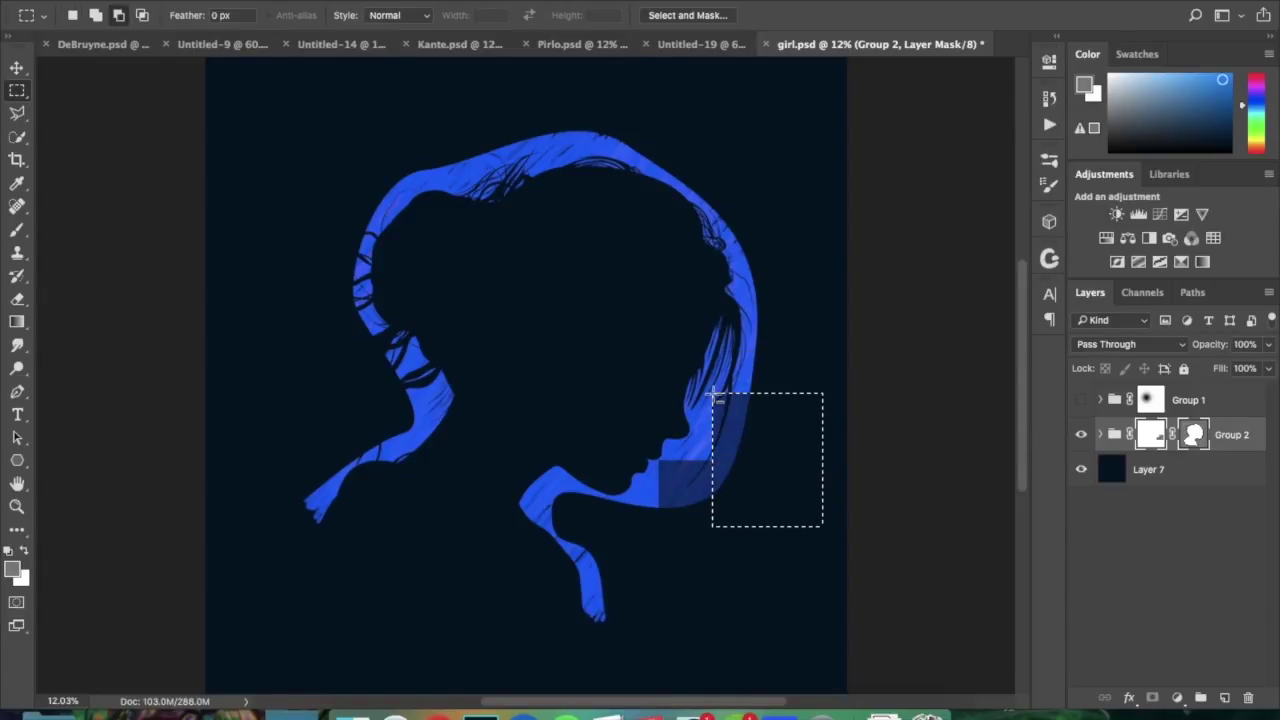
key("ctrl+d")
left_click_drag(831, 437, 744, 266)
key("alt+BackSpace")
key("ctrl+d")
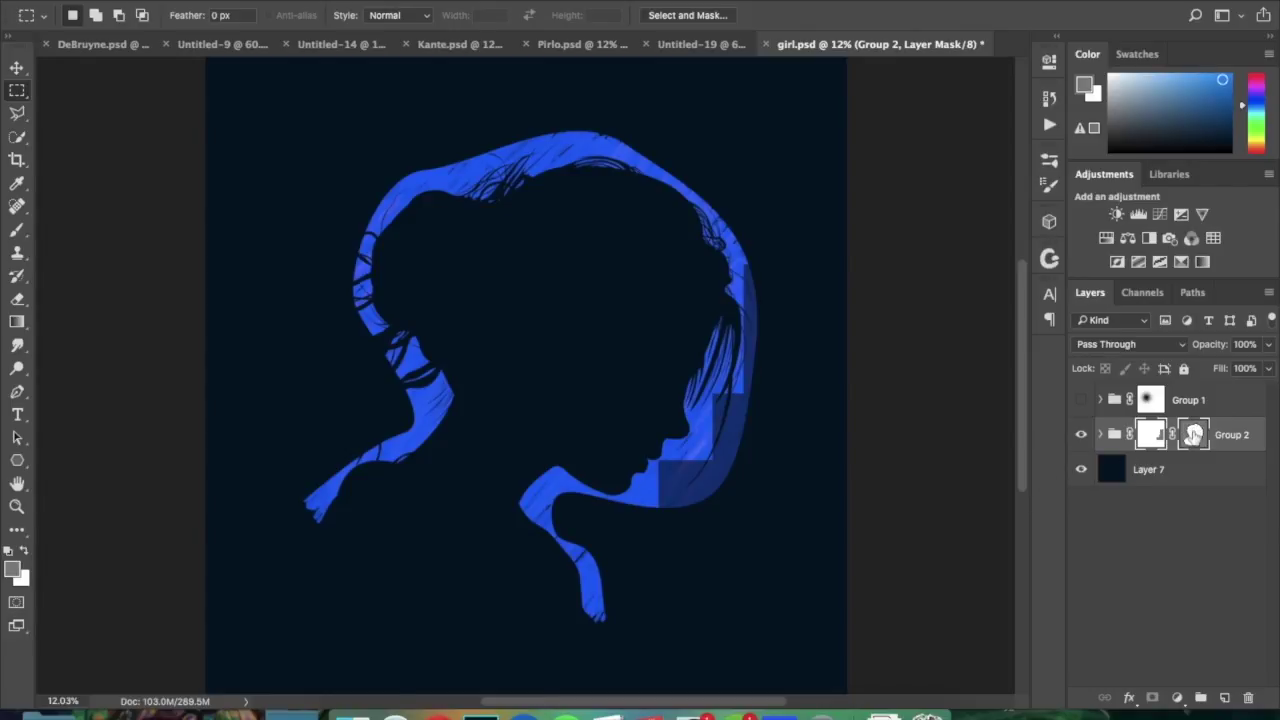
right_click(1195, 440)
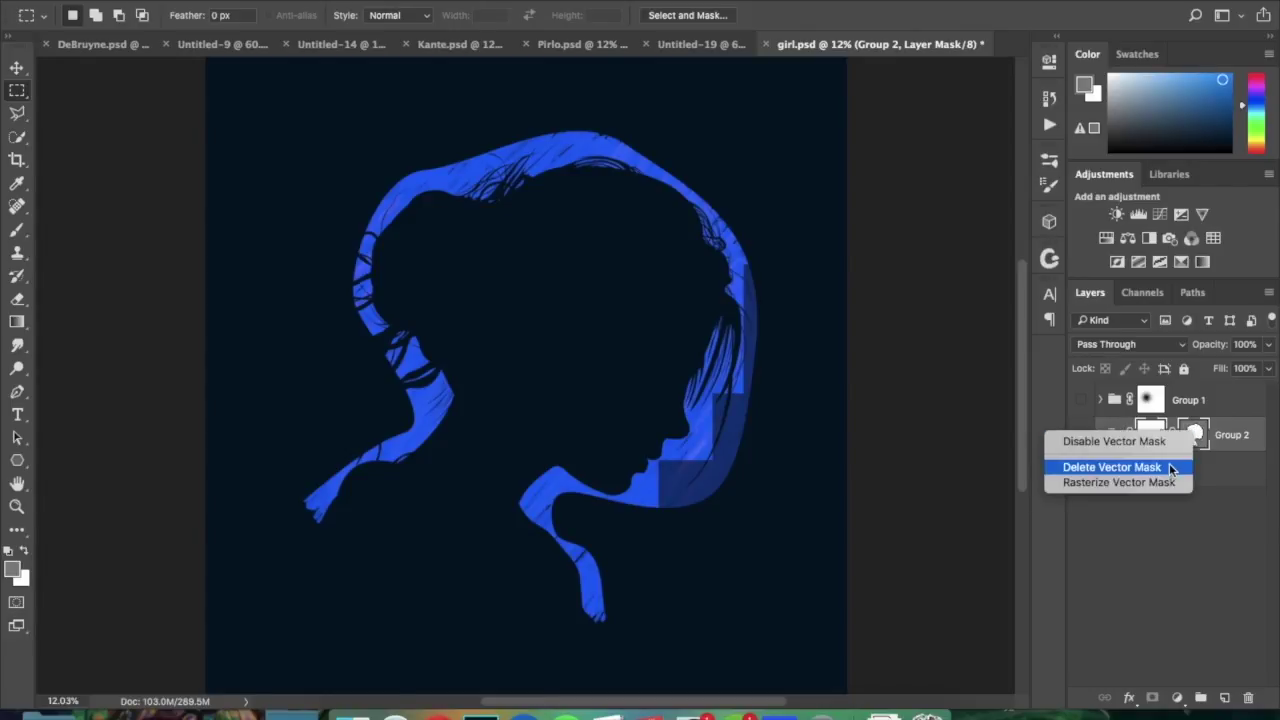
left_click(1170, 467)
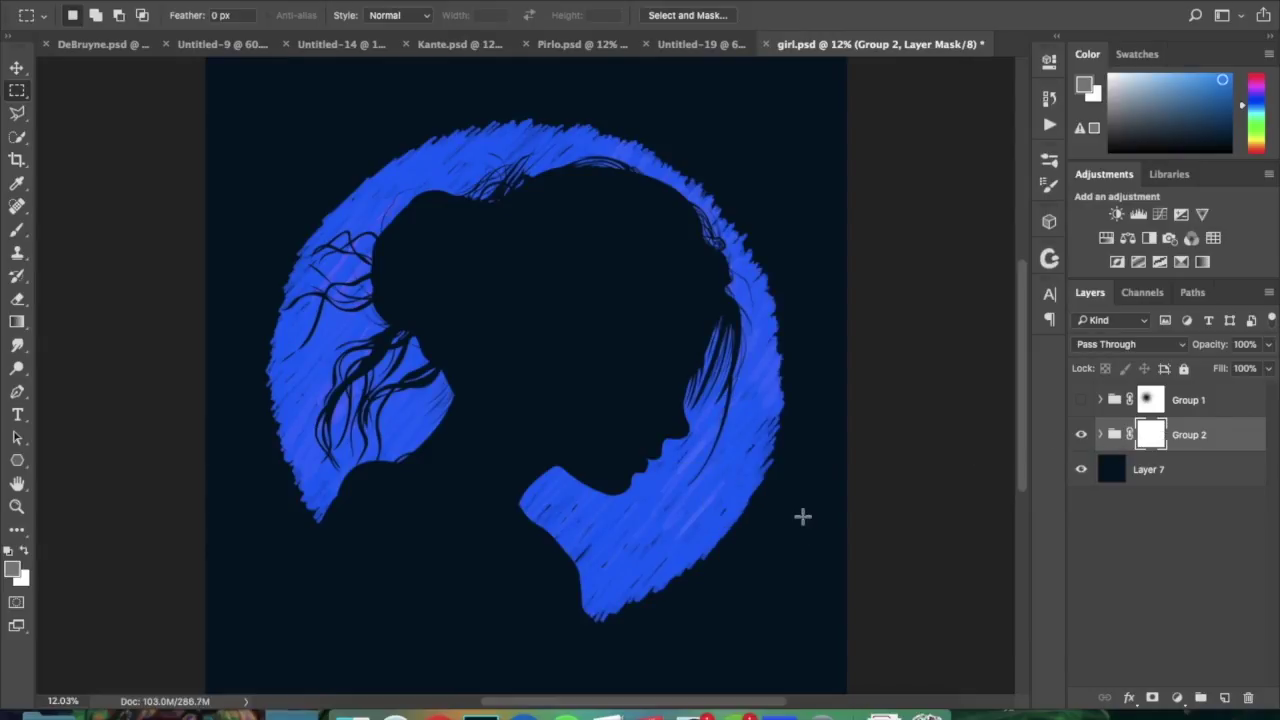
Step: Trace a closed, mostly straight-edged path around the profile from the circle's lower left
left_click(18, 396)
left_click(284, 514)
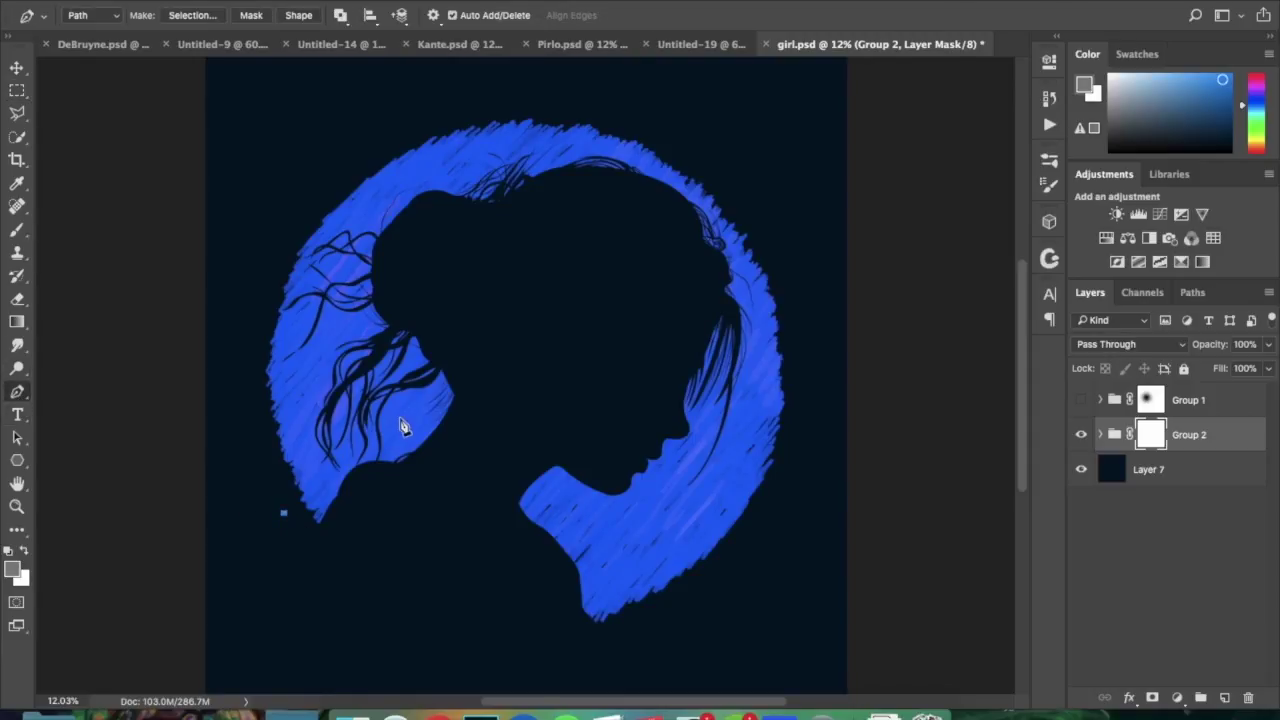
left_click_drag(337, 287, 442, 168)
left_click(624, 143)
left_click(770, 363)
left_click(715, 464)
left_click(612, 526)
left_click(543, 520)
left_click_drag(617, 577, 614, 664)
left_click(285, 514)
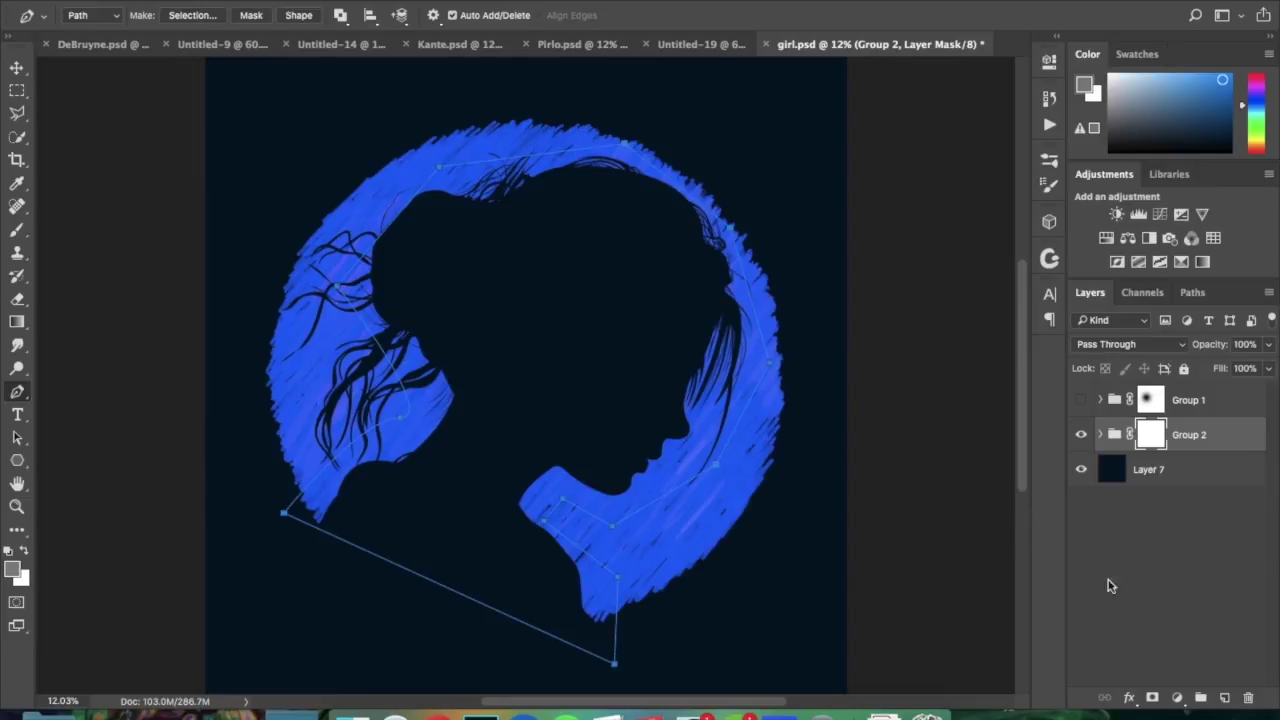
Step: Load the Work Path as a selection, undoing the trial masks added to Group 2
left_click(1151, 697)
key("ctrl+z")
left_click(1193, 292)
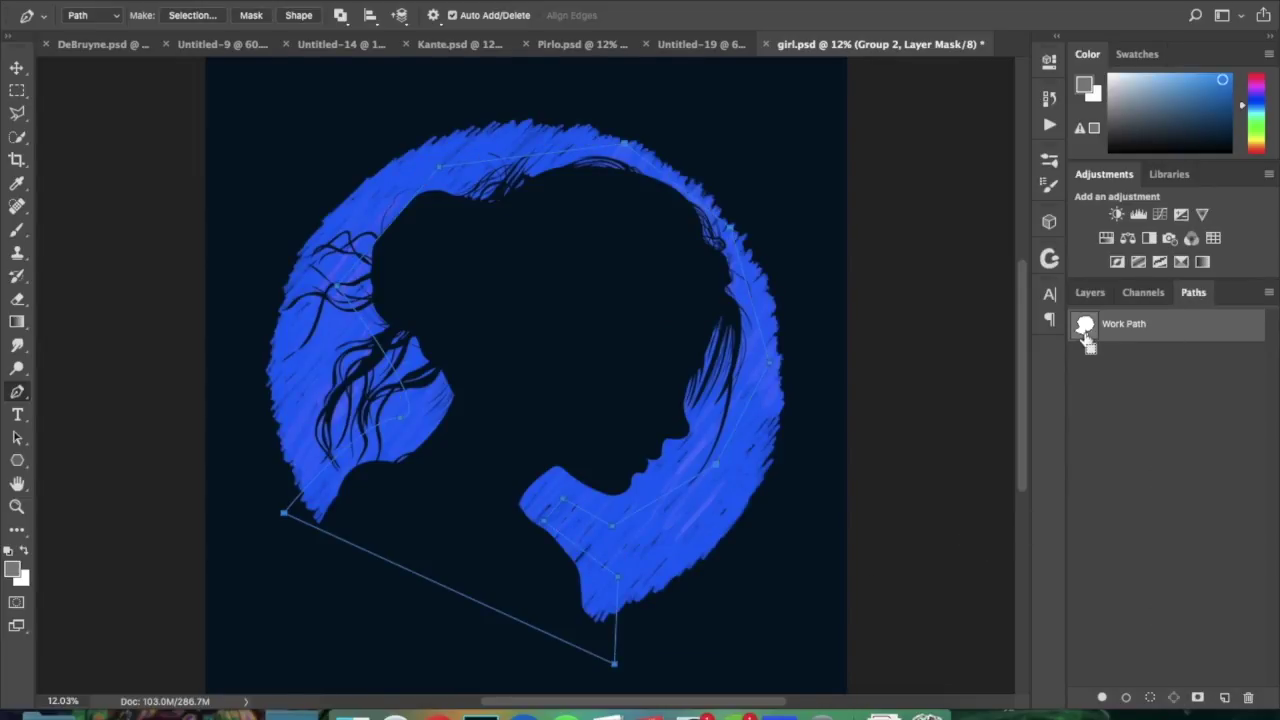
left_click(1086, 330, "ctrl")
left_click(1090, 292)
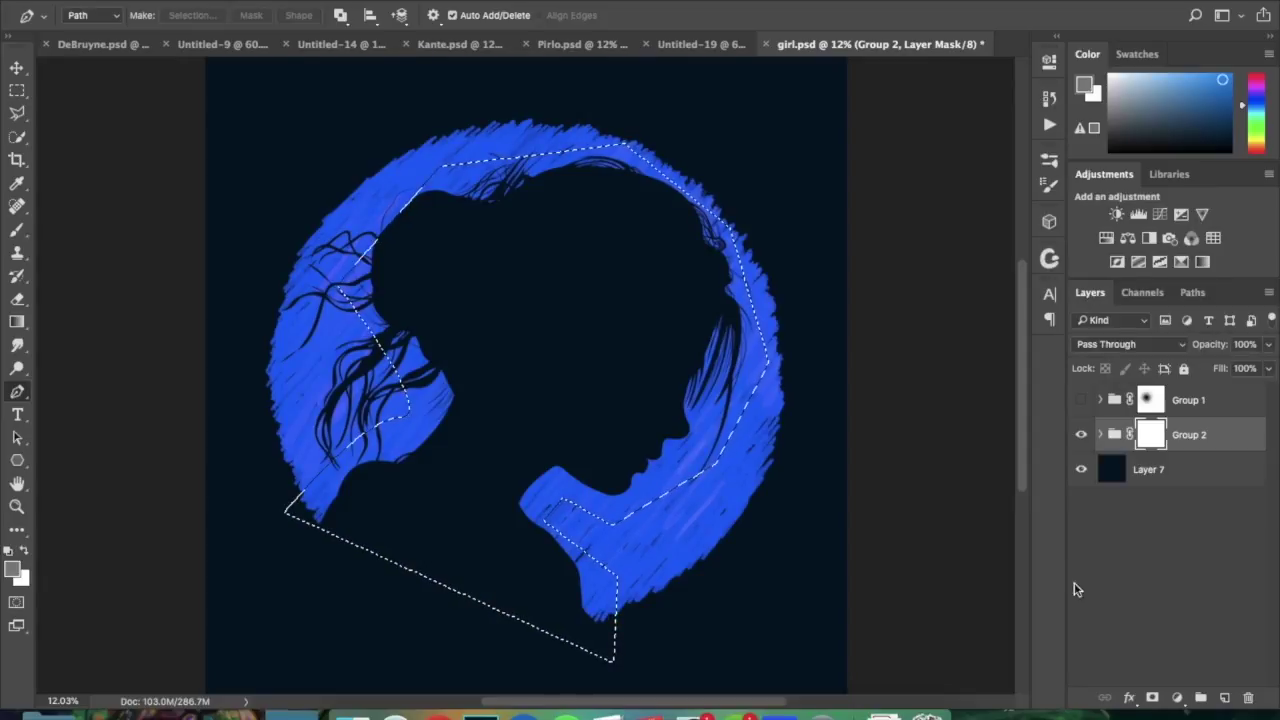
left_click(1151, 697)
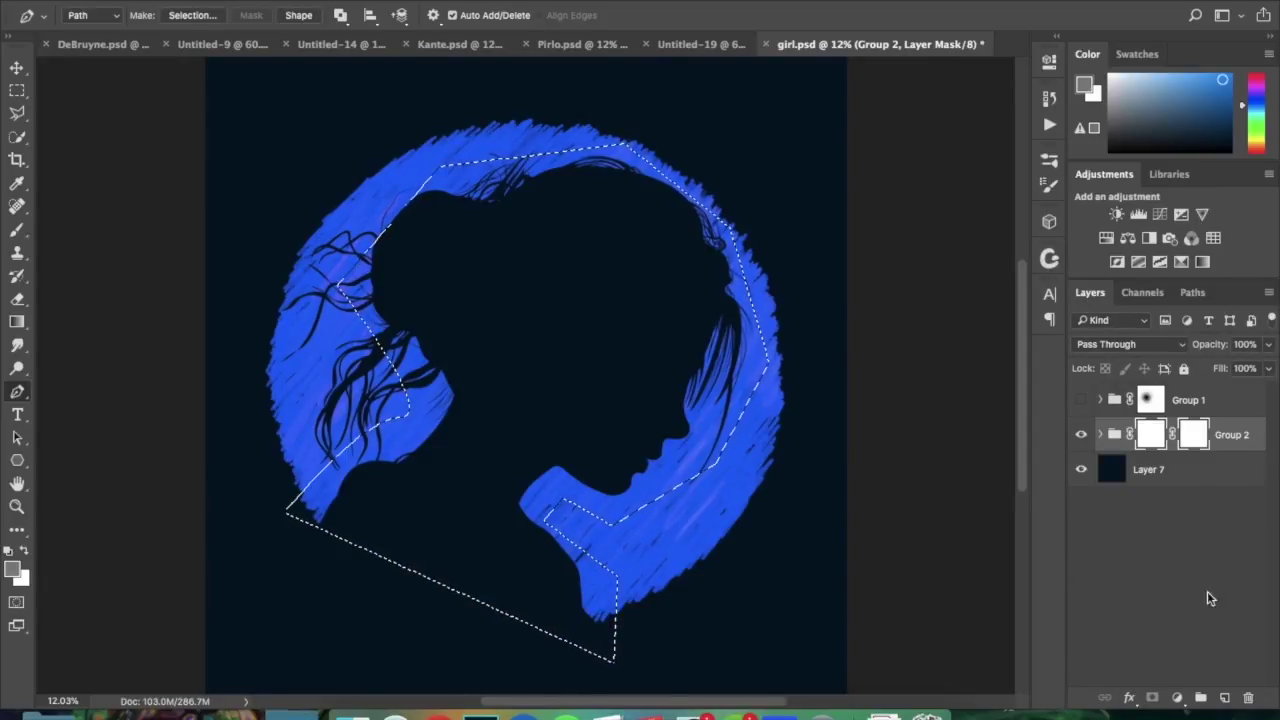
key("super+z")
Step: Invert the selection and fill Group 2's mask black outside the outline, then deselect
right_click(548, 355)
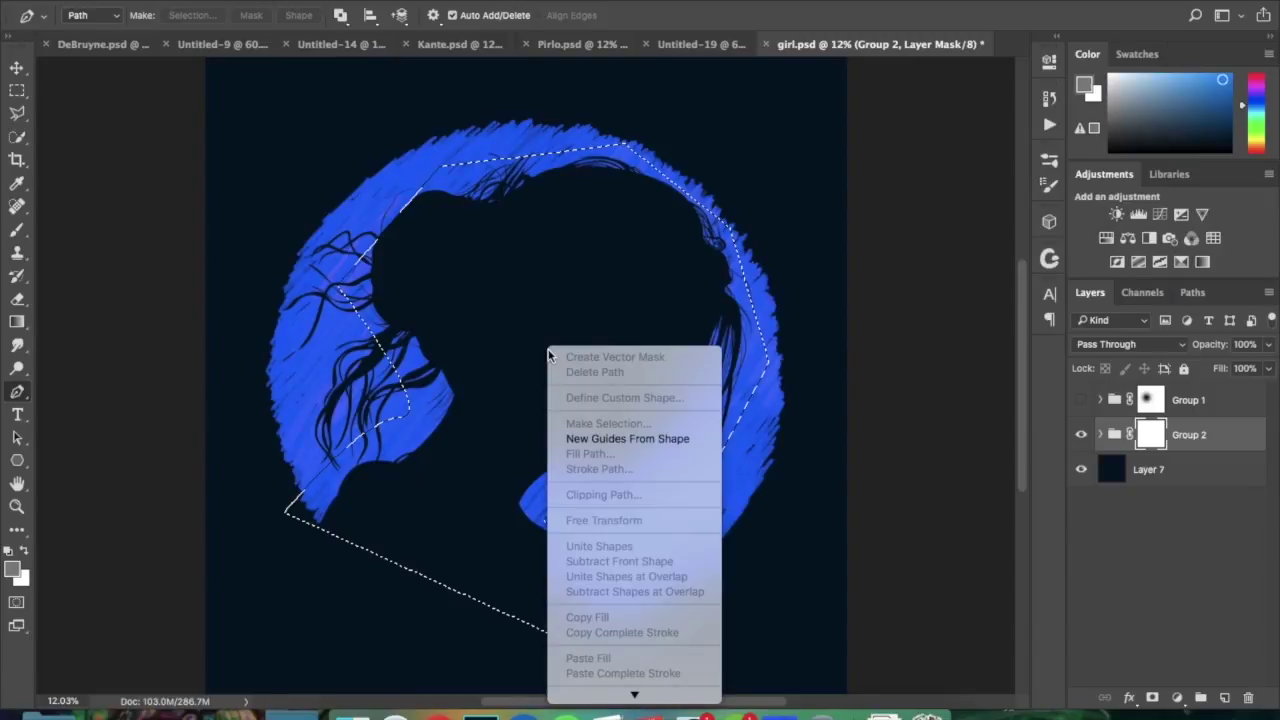
left_click(17, 90)
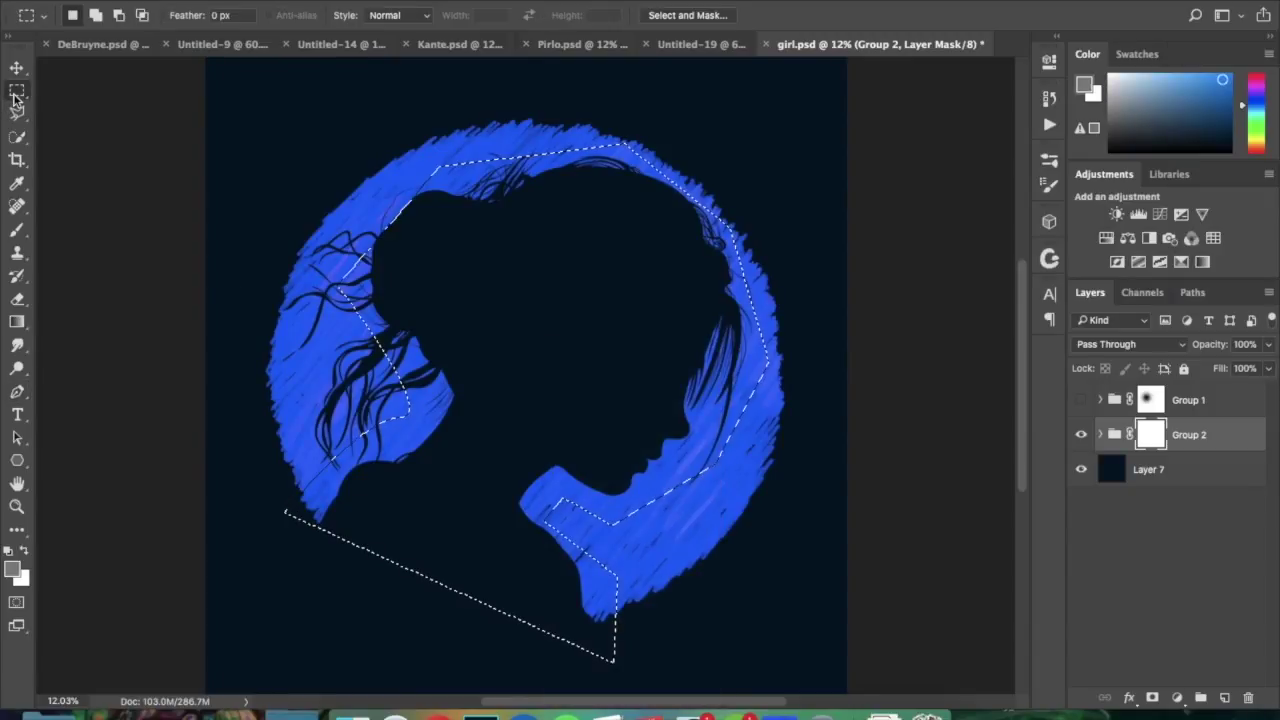
right_click(509, 234)
left_click(540, 251)
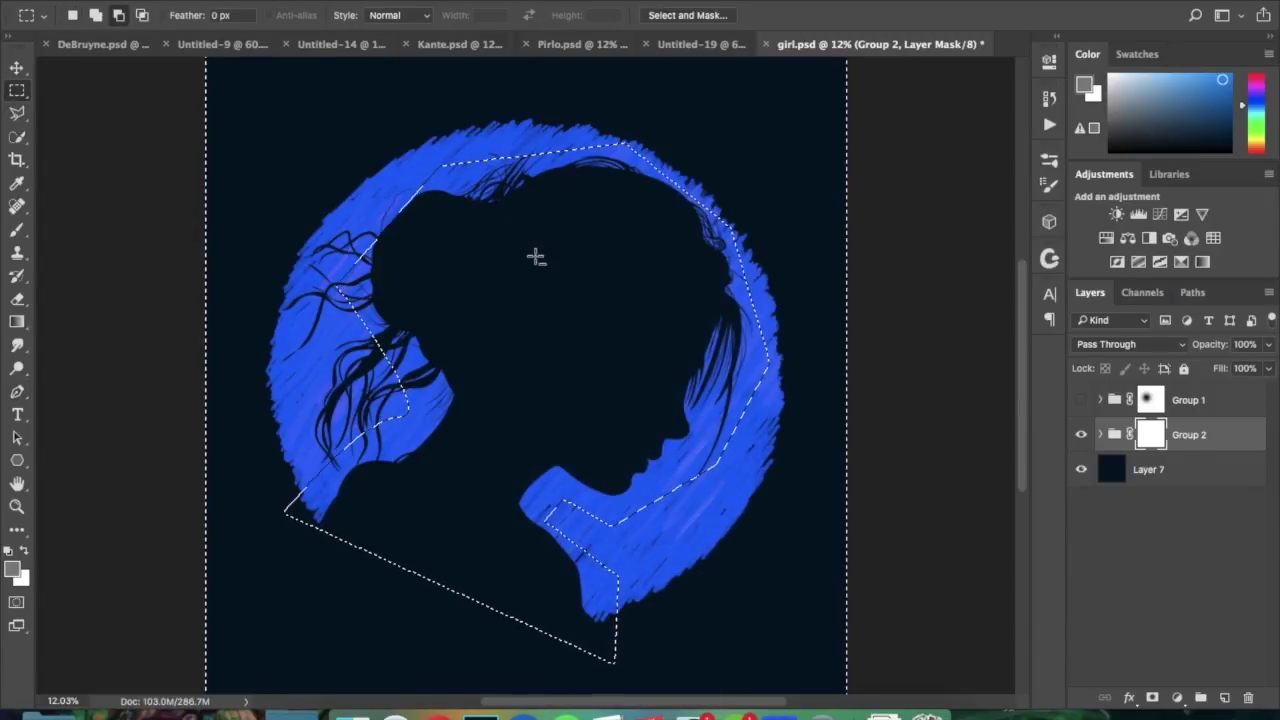
key("d")
key("BackSpace")
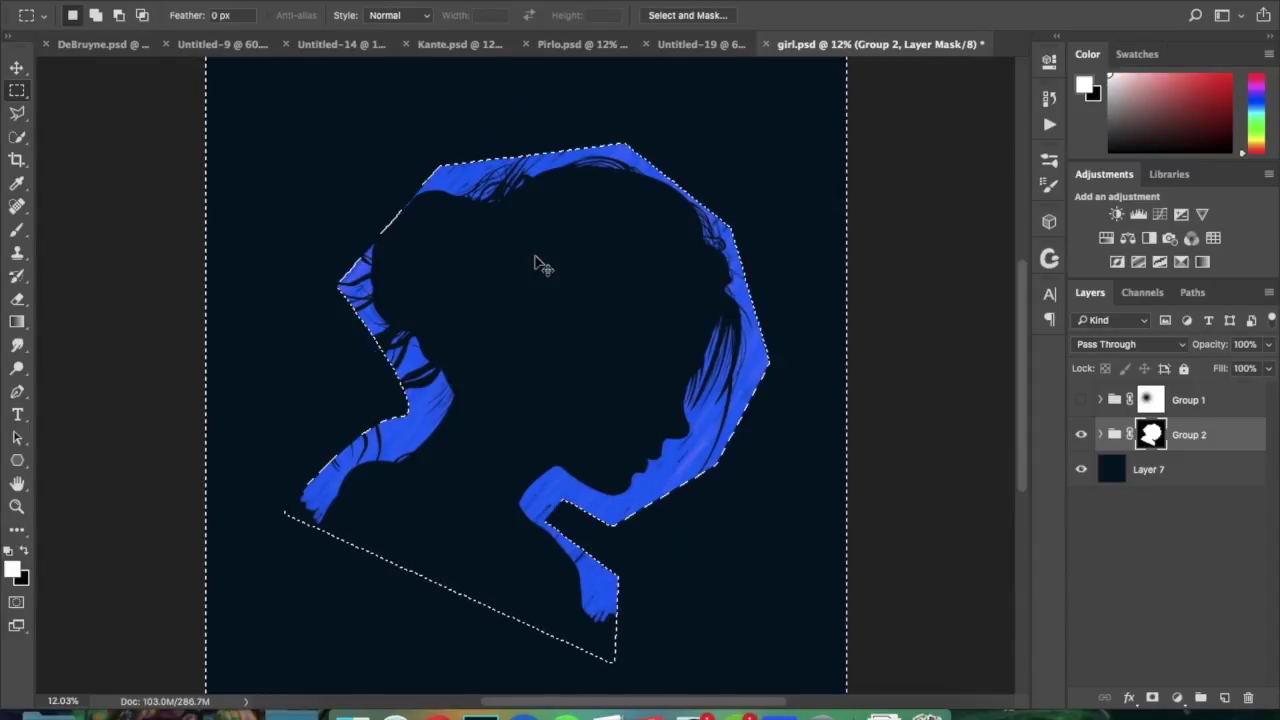
key("ctrl+d")
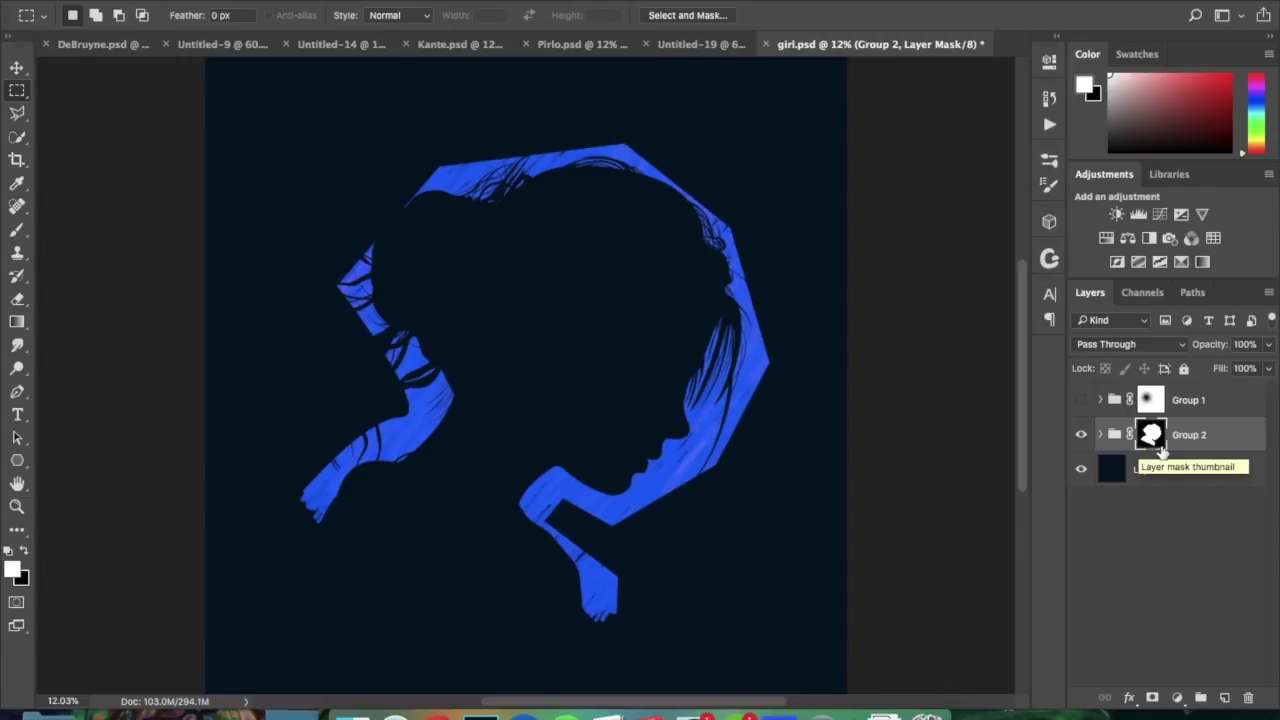
Step: Wrap Group 2 in a new Group 3 with Ctrl+G and give Group 3 a white mask
left_click_drag(1149, 441, 1150, 447)
key("ctrl+g")
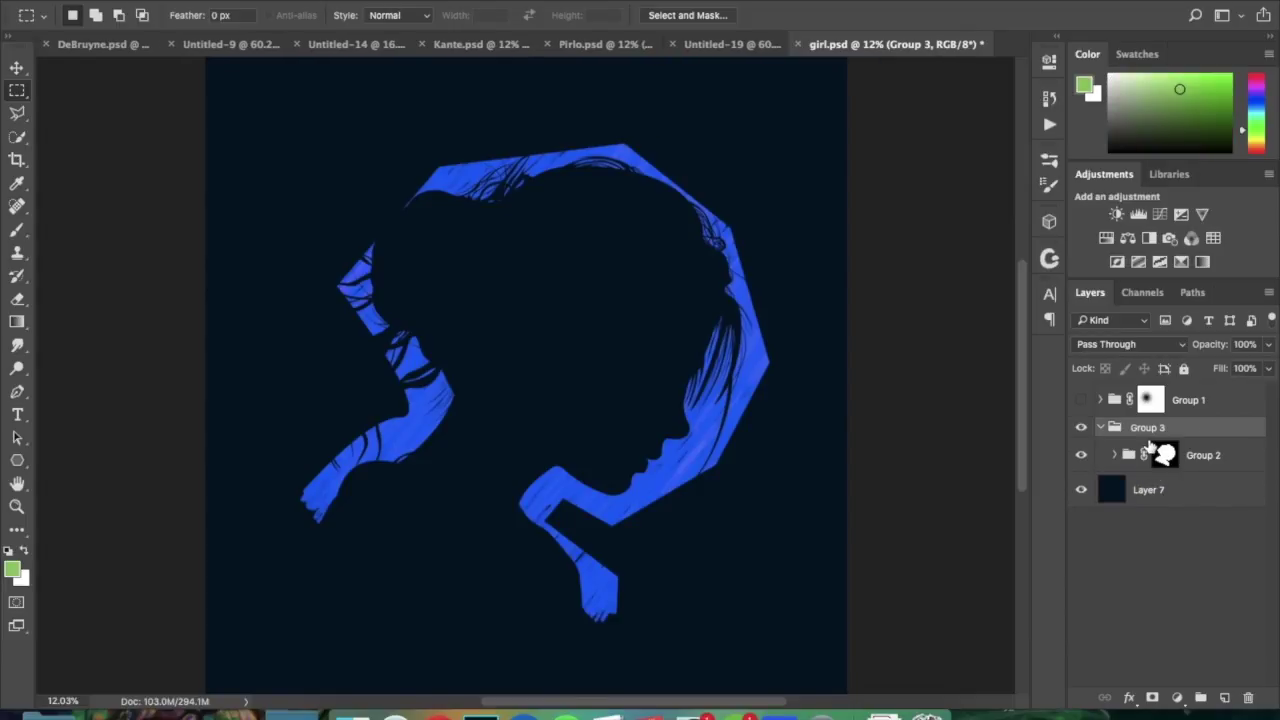
left_click(1152, 697)
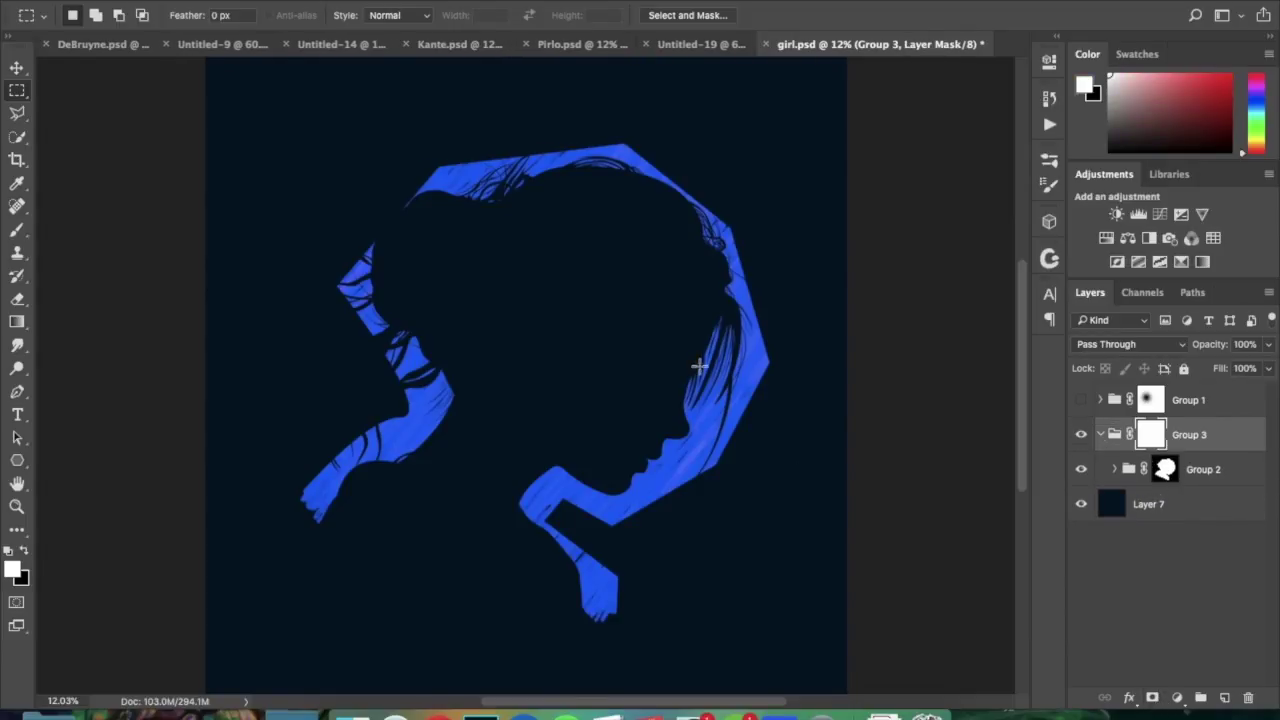
Step: Start a curved outline at the band's lower left, running up the neck and over the head
key("p")
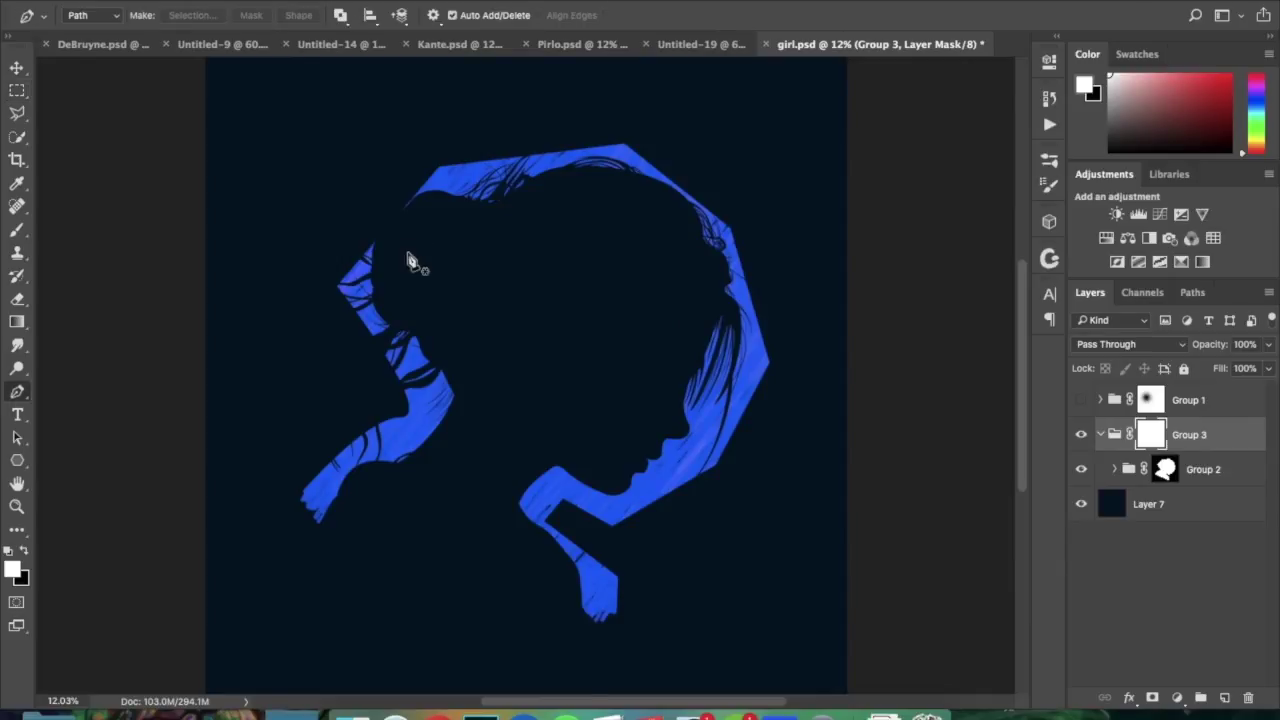
left_click(322, 544)
left_click_drag(376, 448, 435, 448)
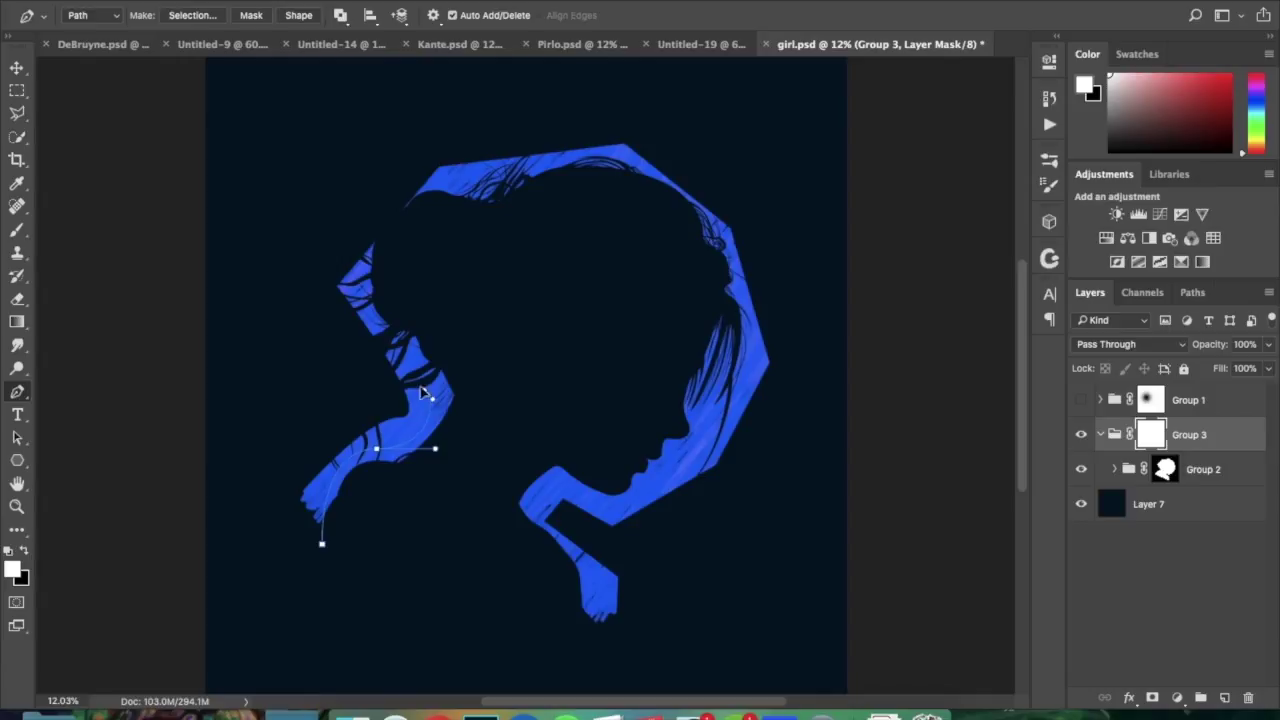
left_click_drag(410, 378, 359, 226)
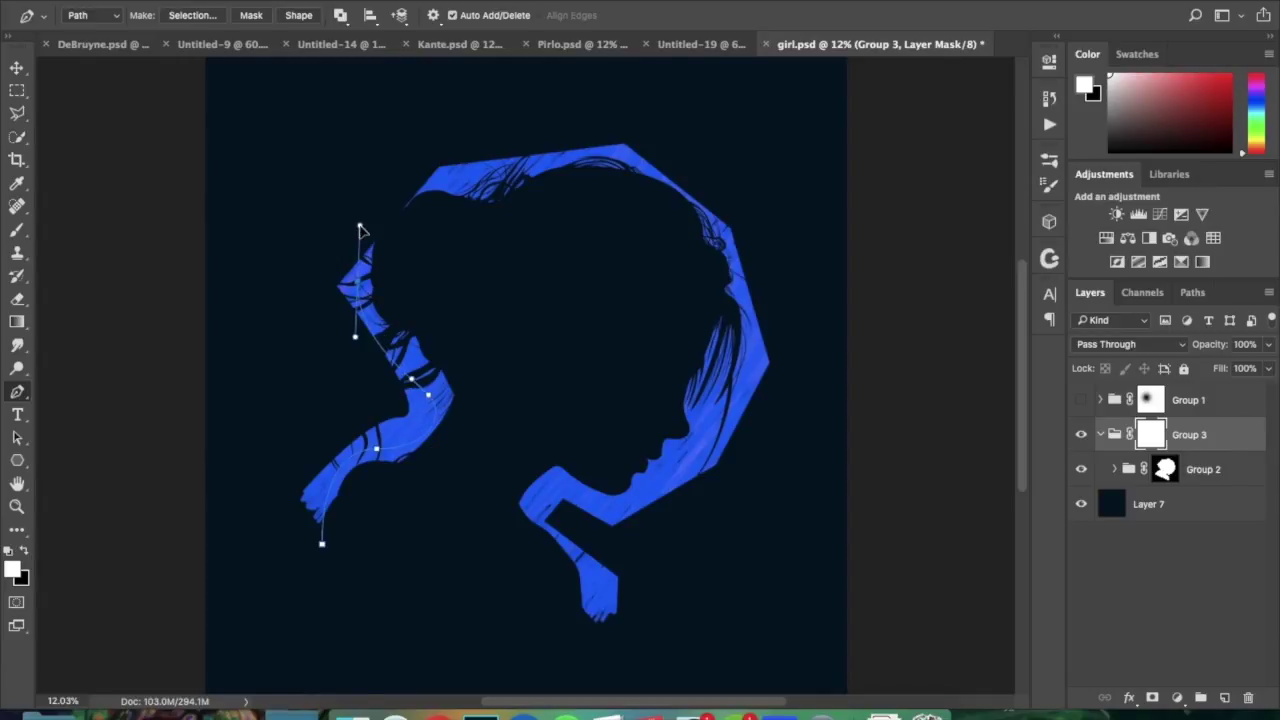
left_click_drag(474, 168, 505, 189)
left_click(604, 164)
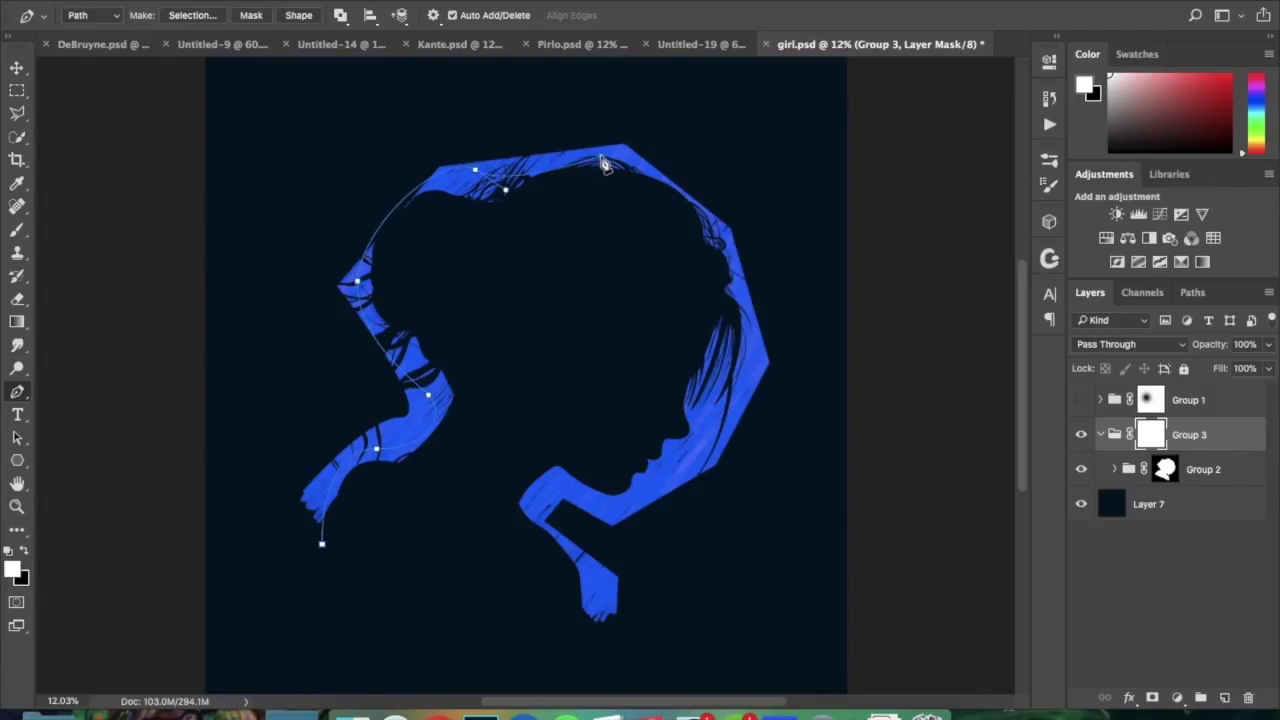
left_click_drag(720, 218, 738, 288)
Step: Continue the outline down the face, around the chin and hand, and close it
left_click(763, 367)
left_click(706, 451)
left_click(636, 495)
left_click(620, 498)
left_click(561, 487)
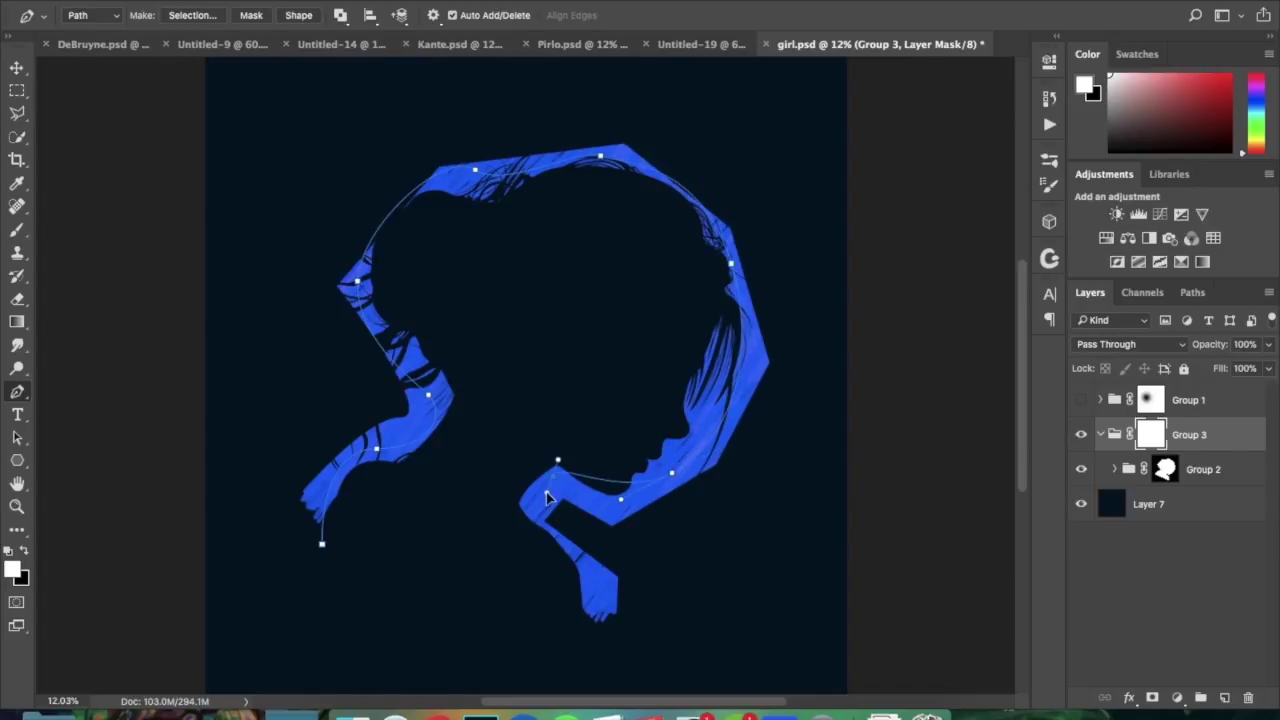
left_click_drag(551, 475, 489, 426)
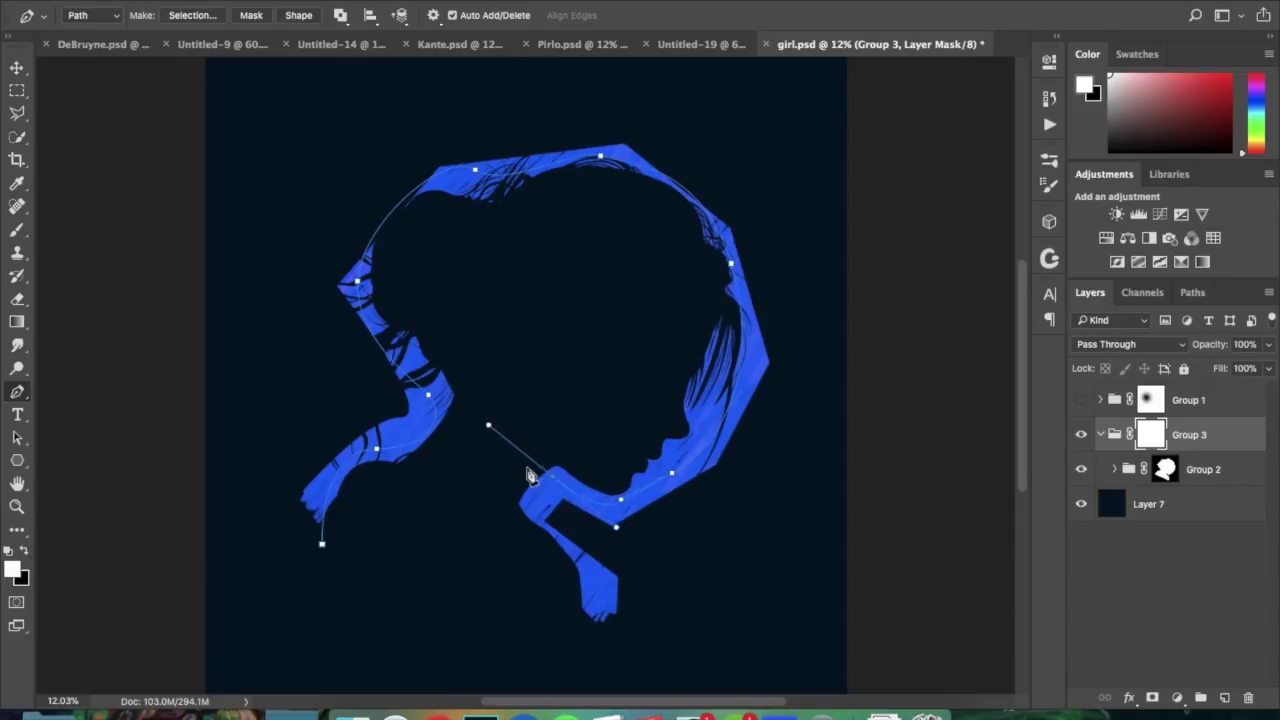
left_click_drag(608, 582, 648, 612)
left_click(573, 667)
left_click(323, 546)
Step: Load the outline as a selection, invert it, and fill Group 3's mask black outside it
left_click(1192, 292)
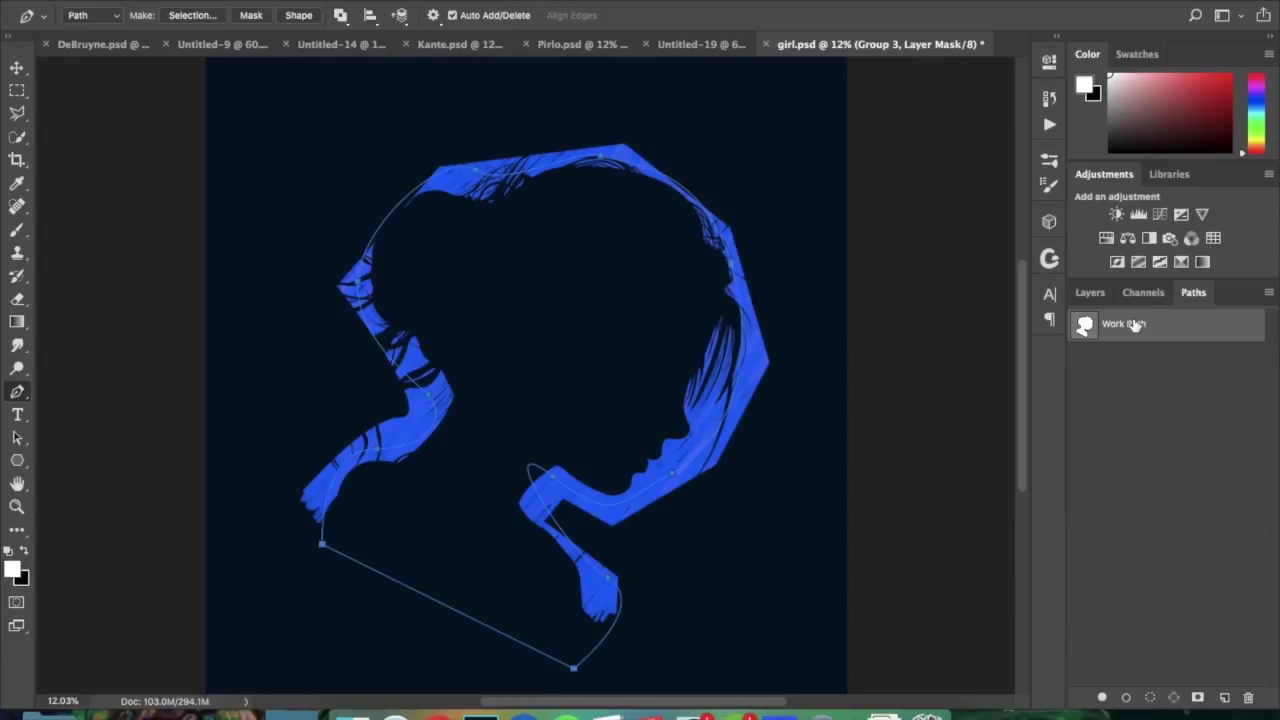
left_click(1084, 326, "ctrl")
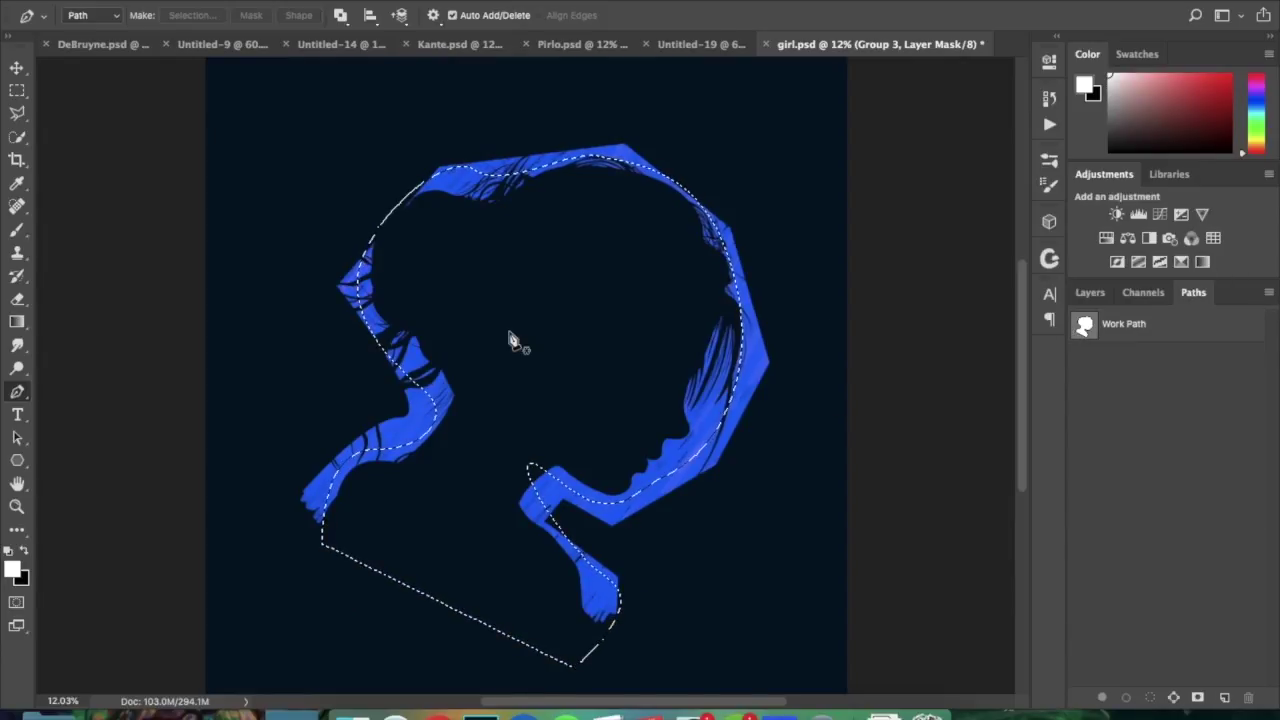
key("m")
right_click(543, 437)
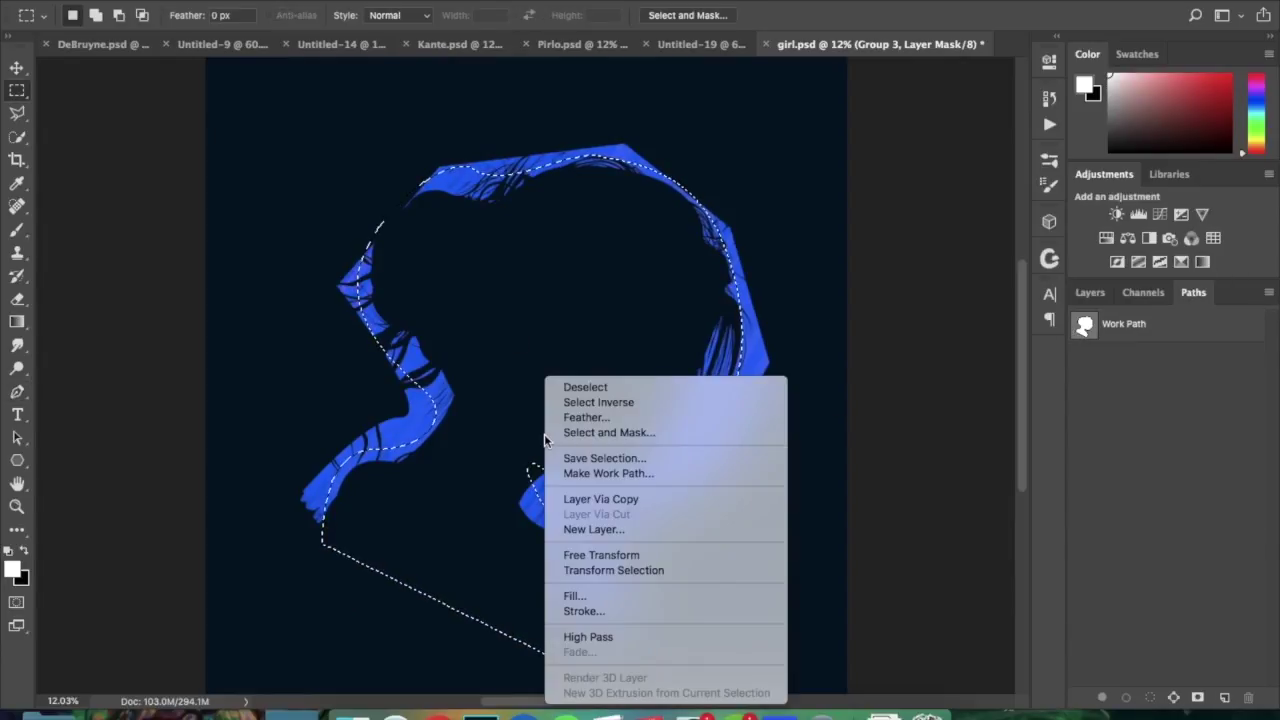
left_click(588, 402)
left_click(1087, 292)
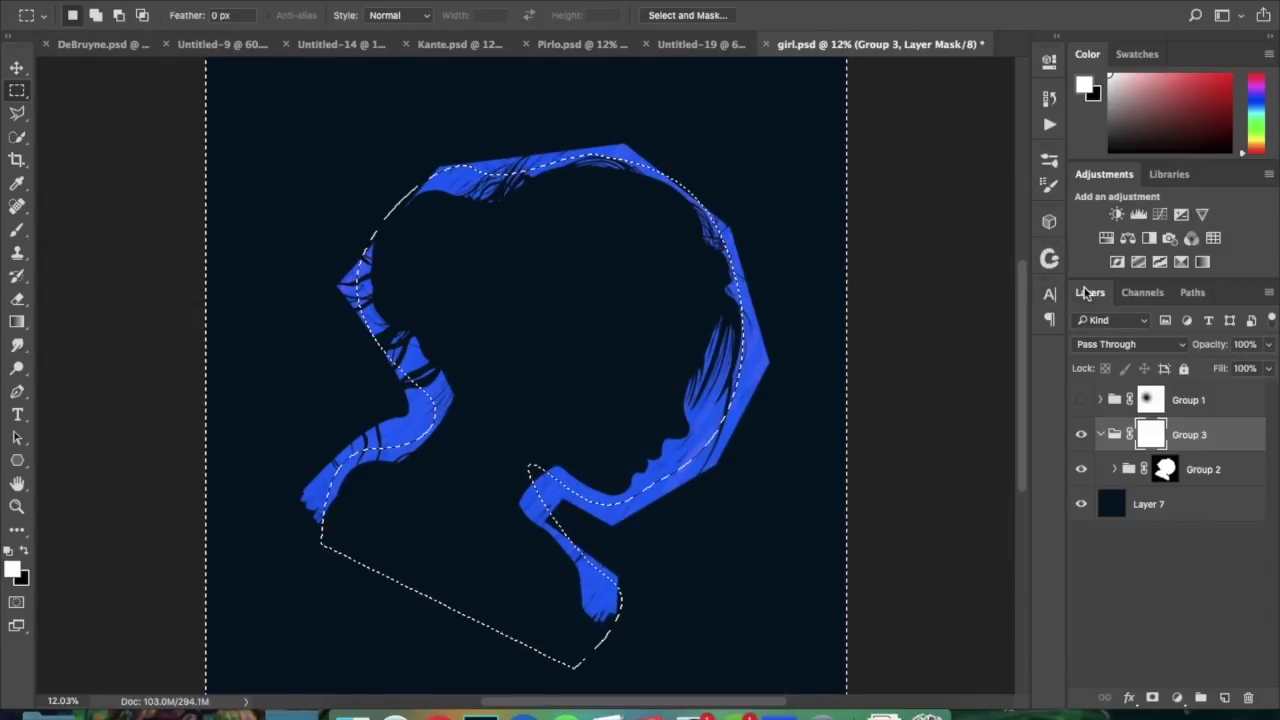
key("BackSpace")
key("ctrl+d")
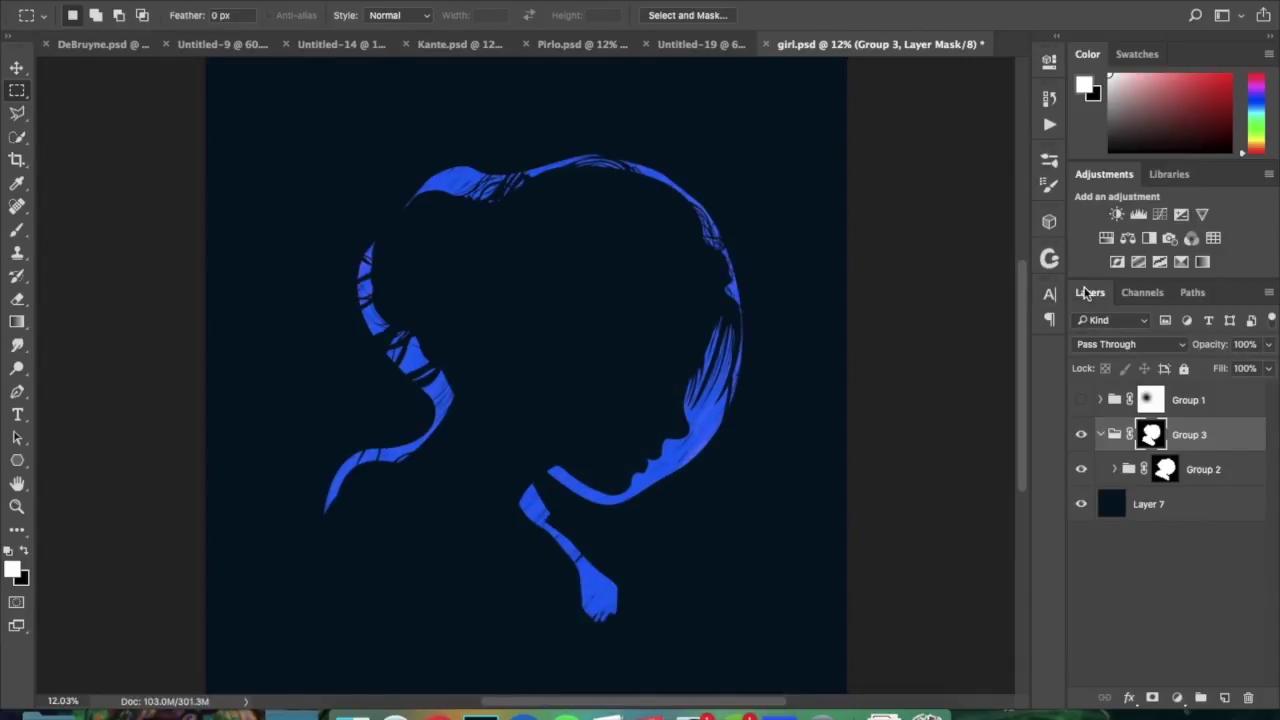
left_click(1114, 470)
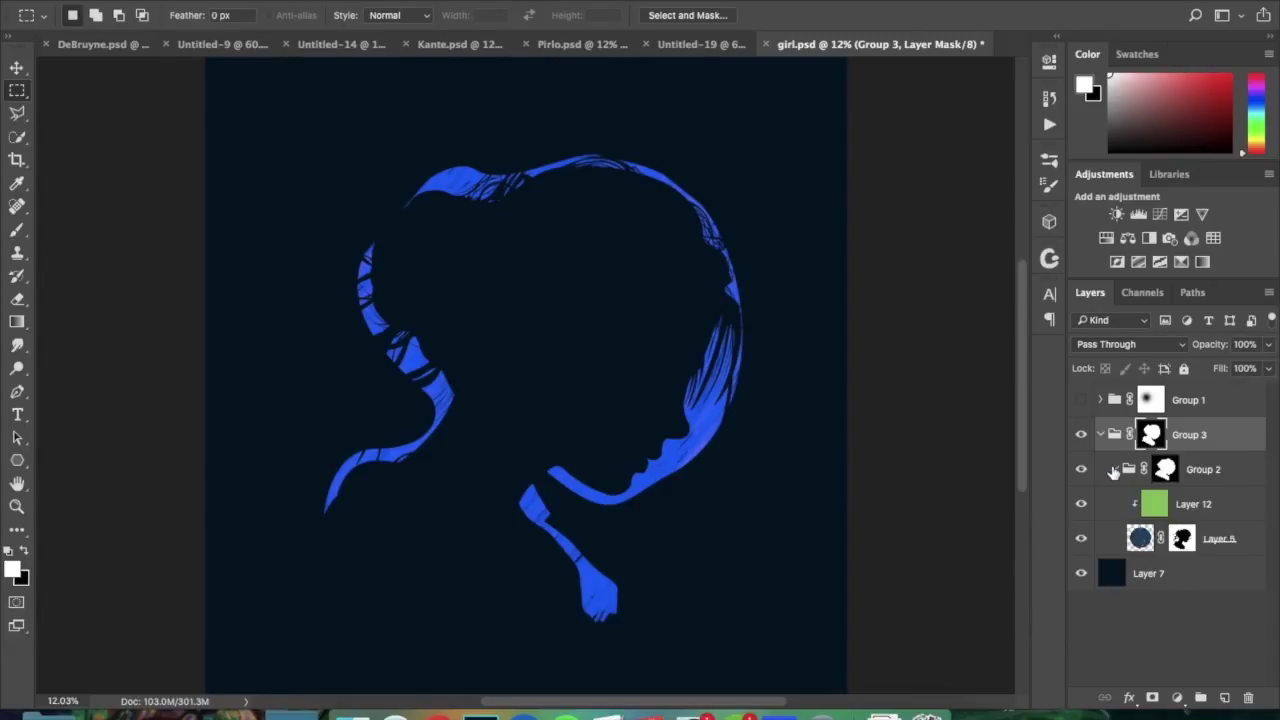
Step: Inspect the masks on Layer 5, Group 2 and Group 3 in turn
left_click(1182, 540)
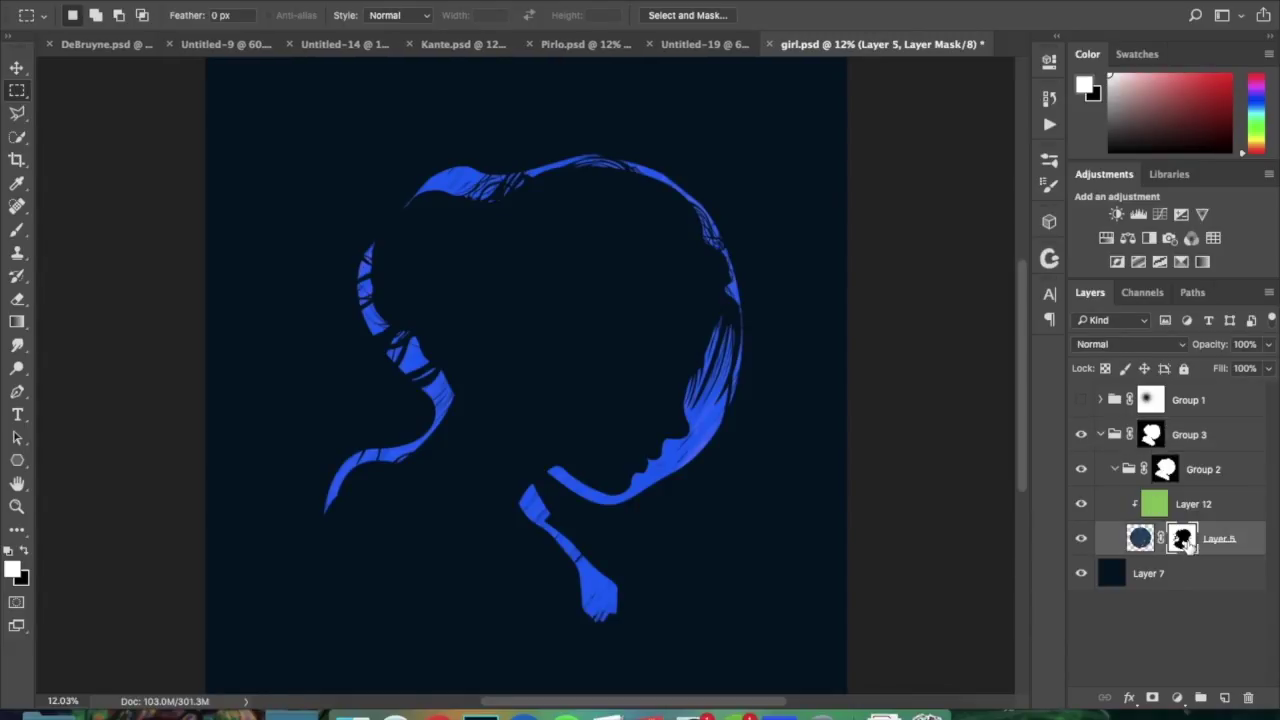
left_click(1165, 469)
left_click(1151, 434)
left_click(1193, 540)
left_click(1168, 470)
left_click(1152, 434)
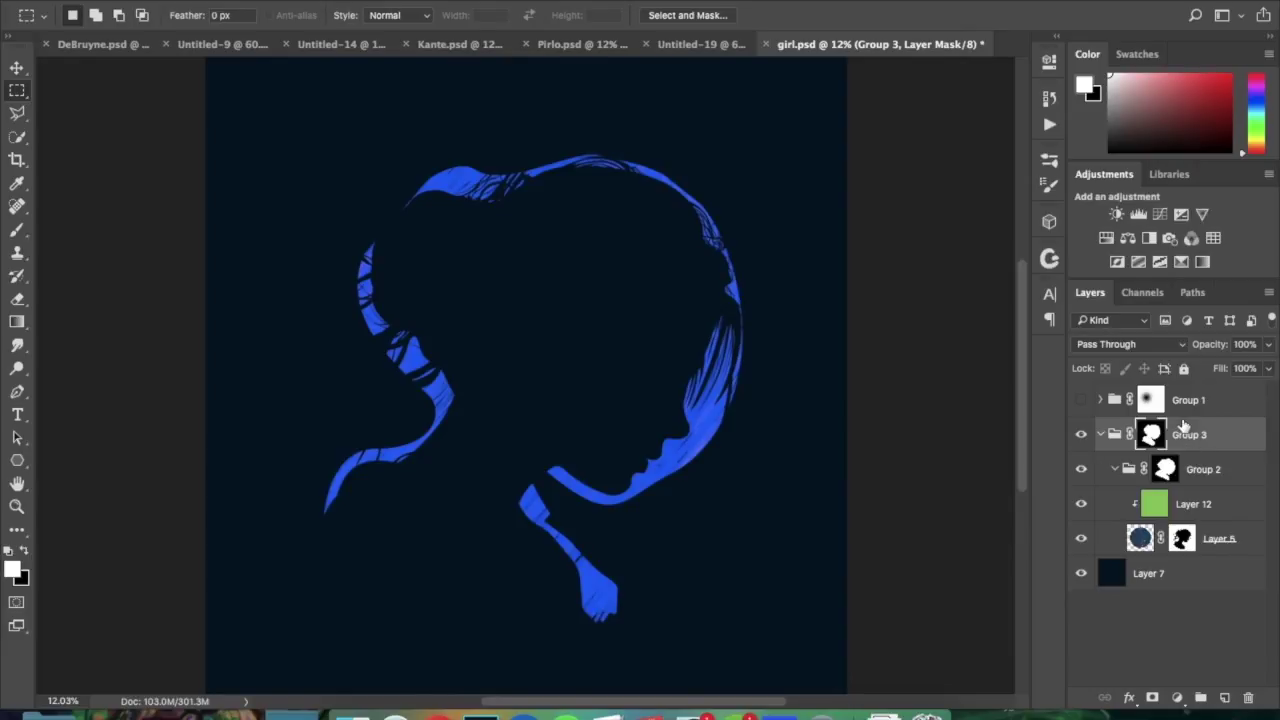
Step: Ungroup Group 3 and then Group 2, discarding their masks, and select Layer 5
right_click(1181, 426)
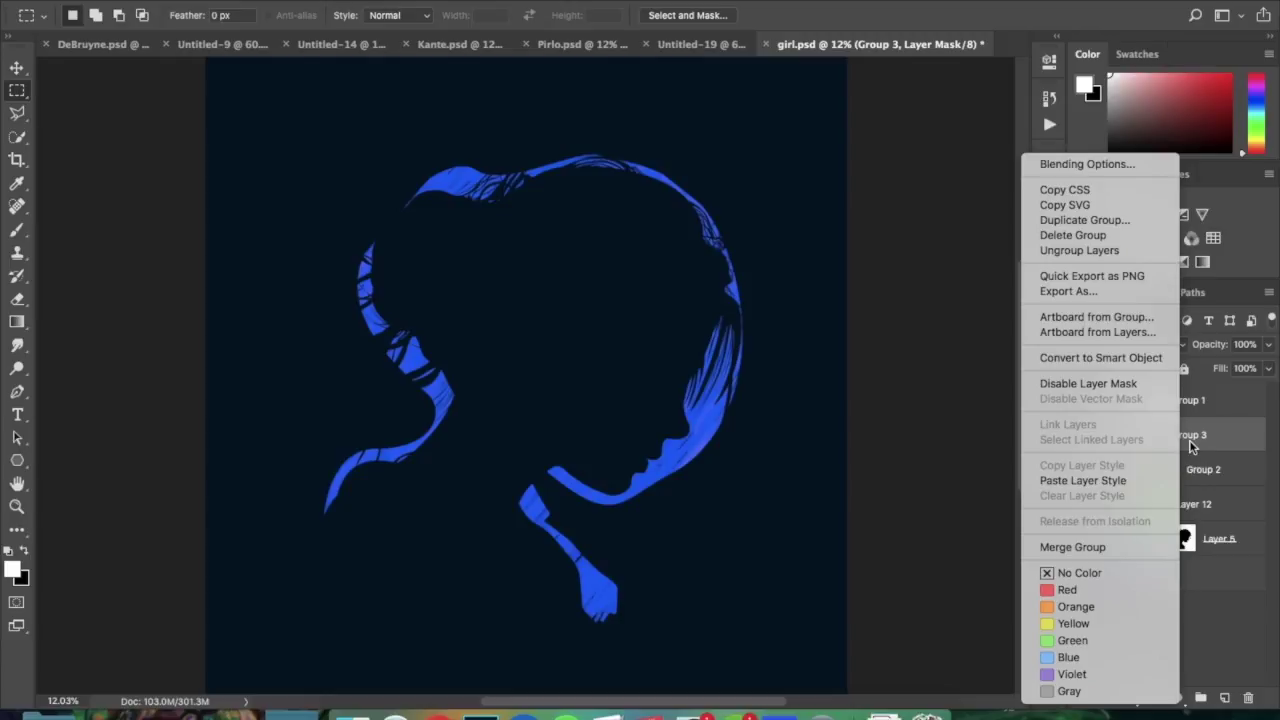
left_click(1079, 250)
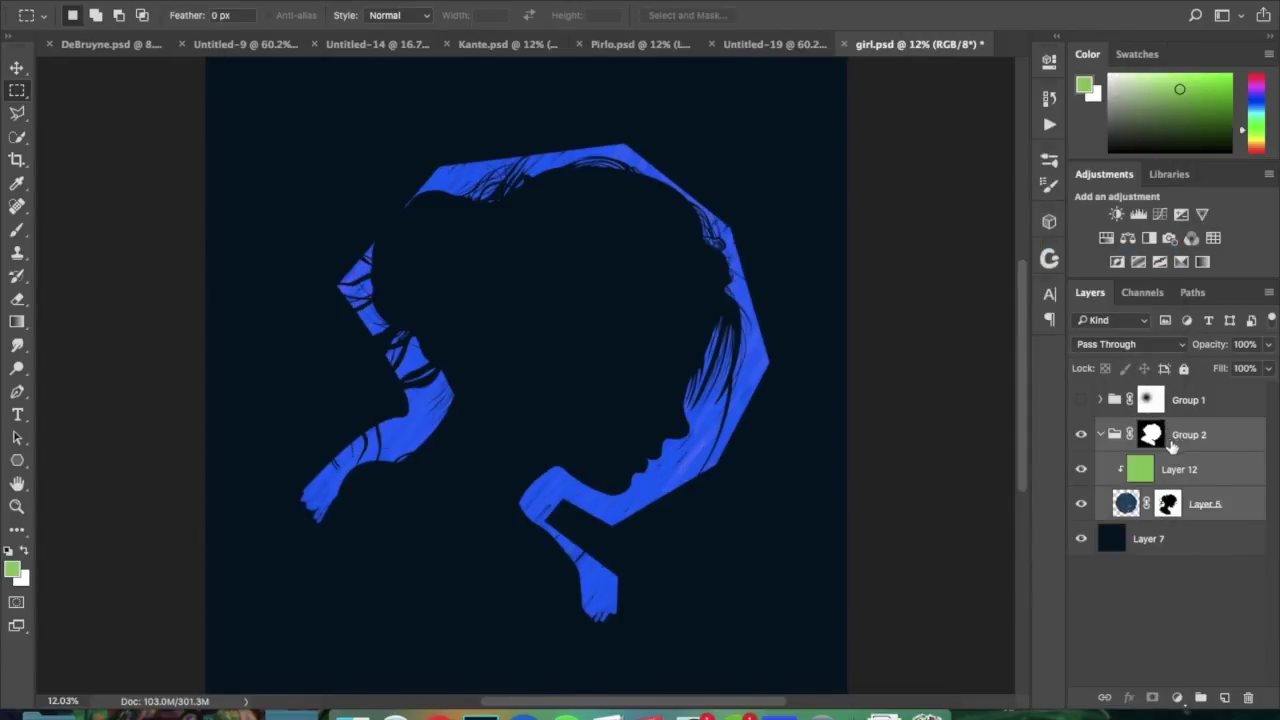
right_click(1192, 437)
left_click(1216, 439)
left_click(1214, 441)
right_click(1216, 440)
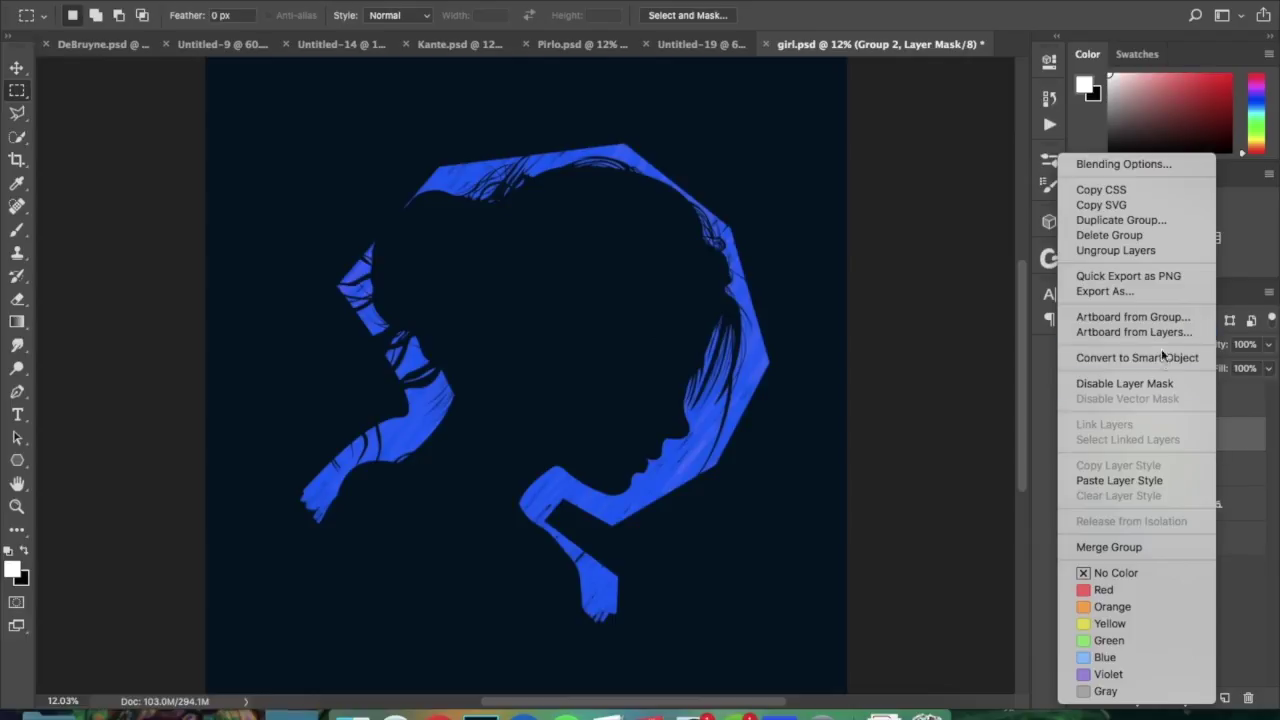
left_click(1144, 250)
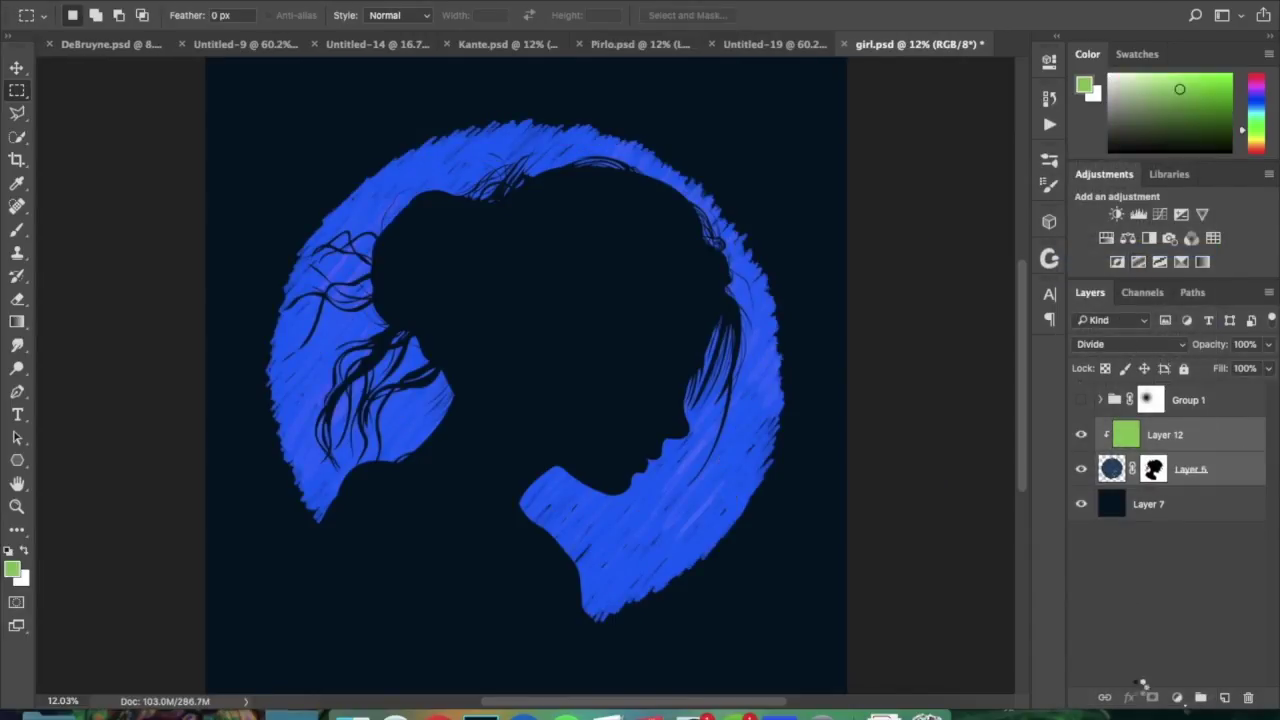
left_click(1160, 576)
left_click(1176, 470)
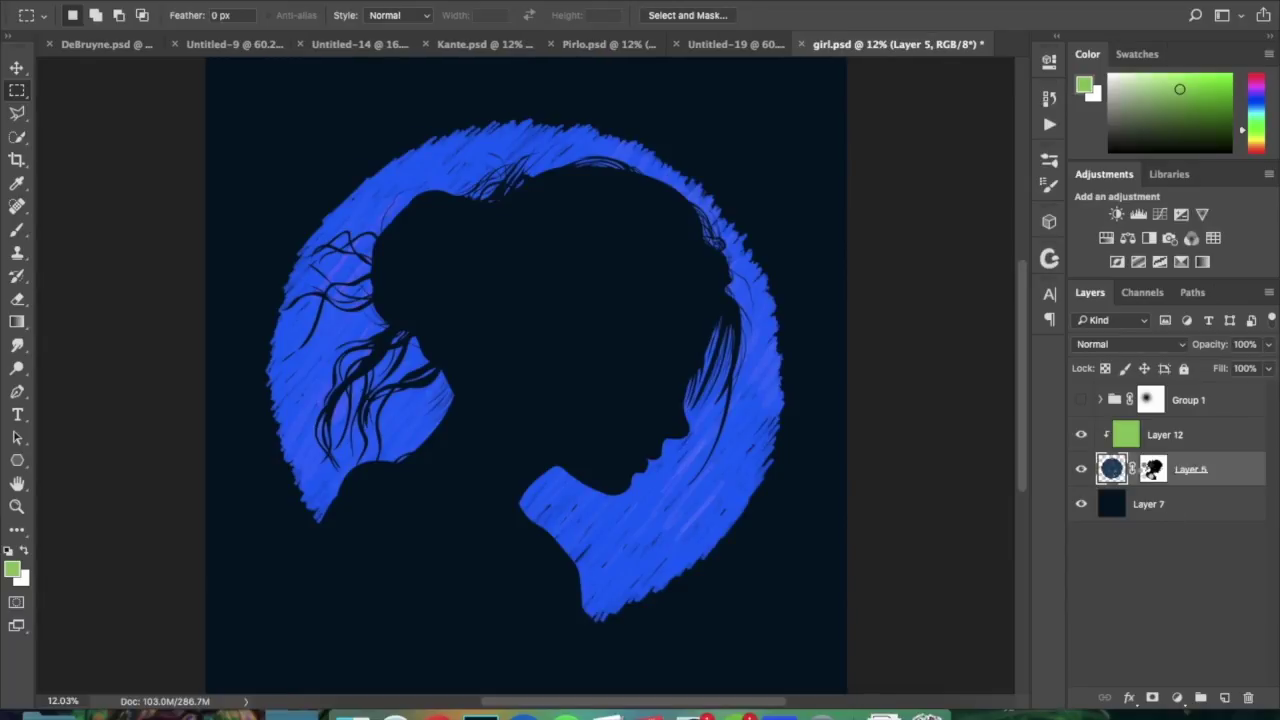
Step: Load Layer 5's mask as a selection and add a new layer above Layer 12
left_click(1153, 470)
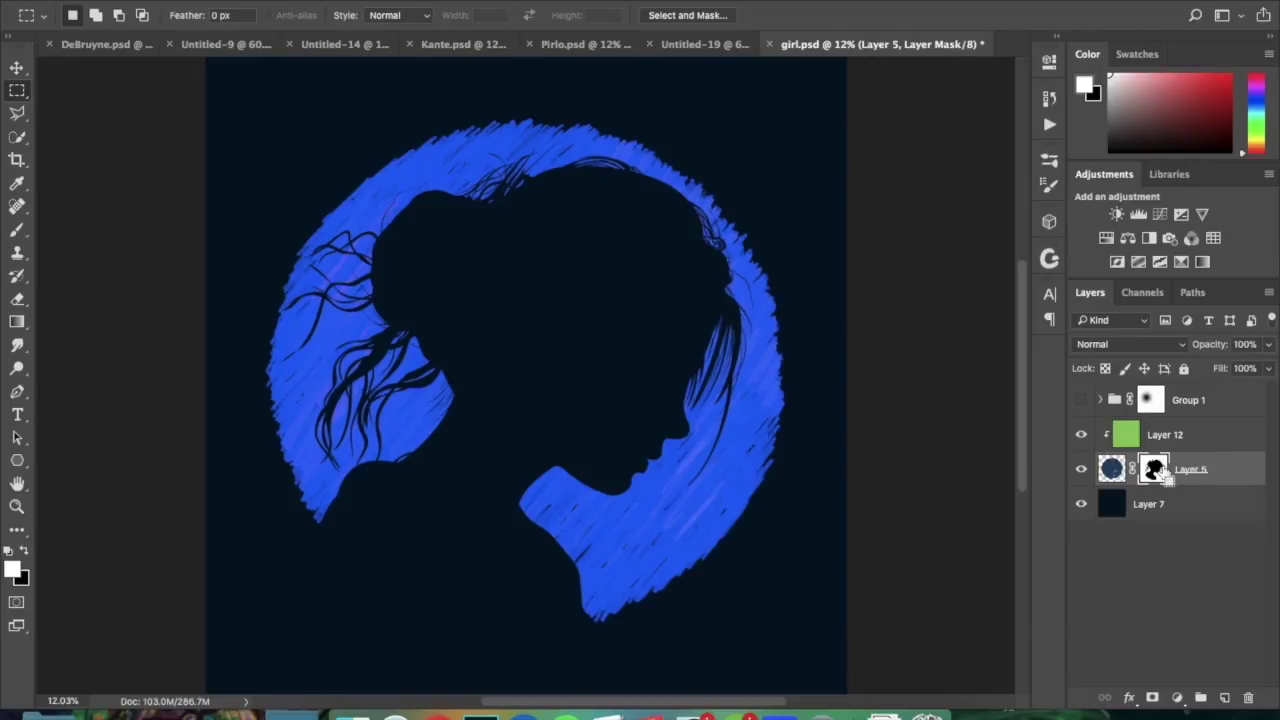
left_click(1155, 470, "super")
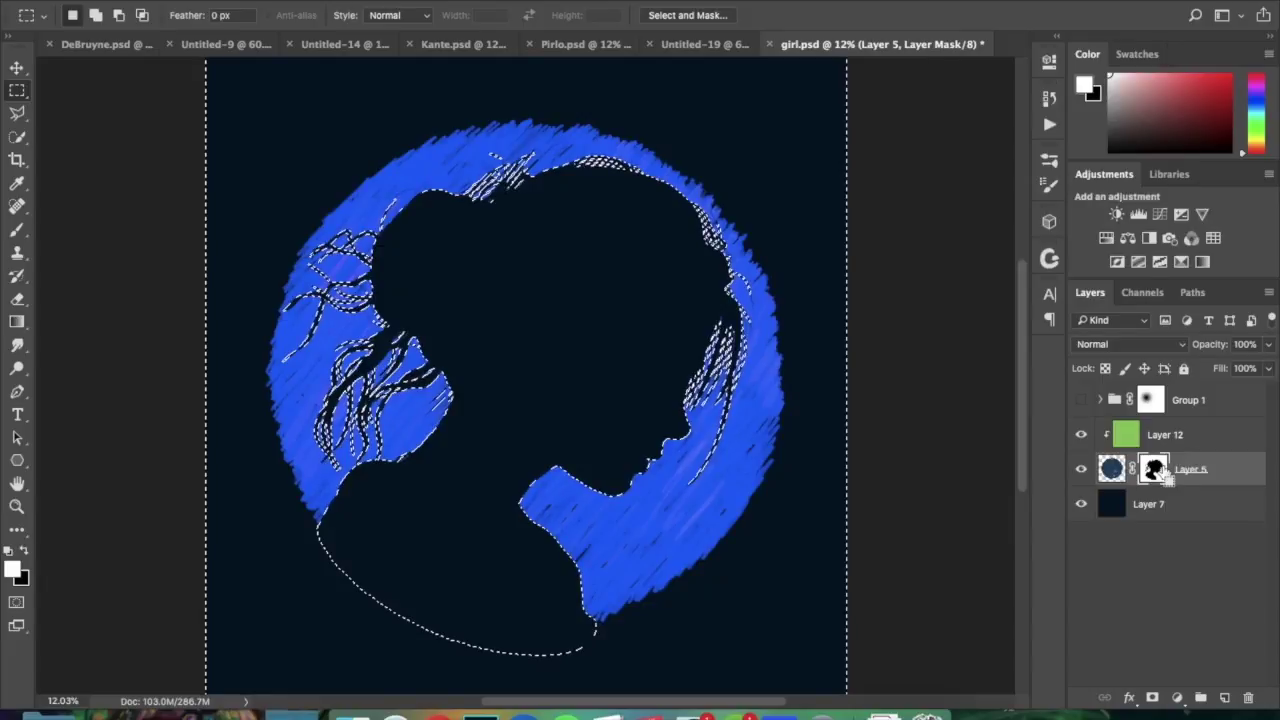
left_click(1200, 440)
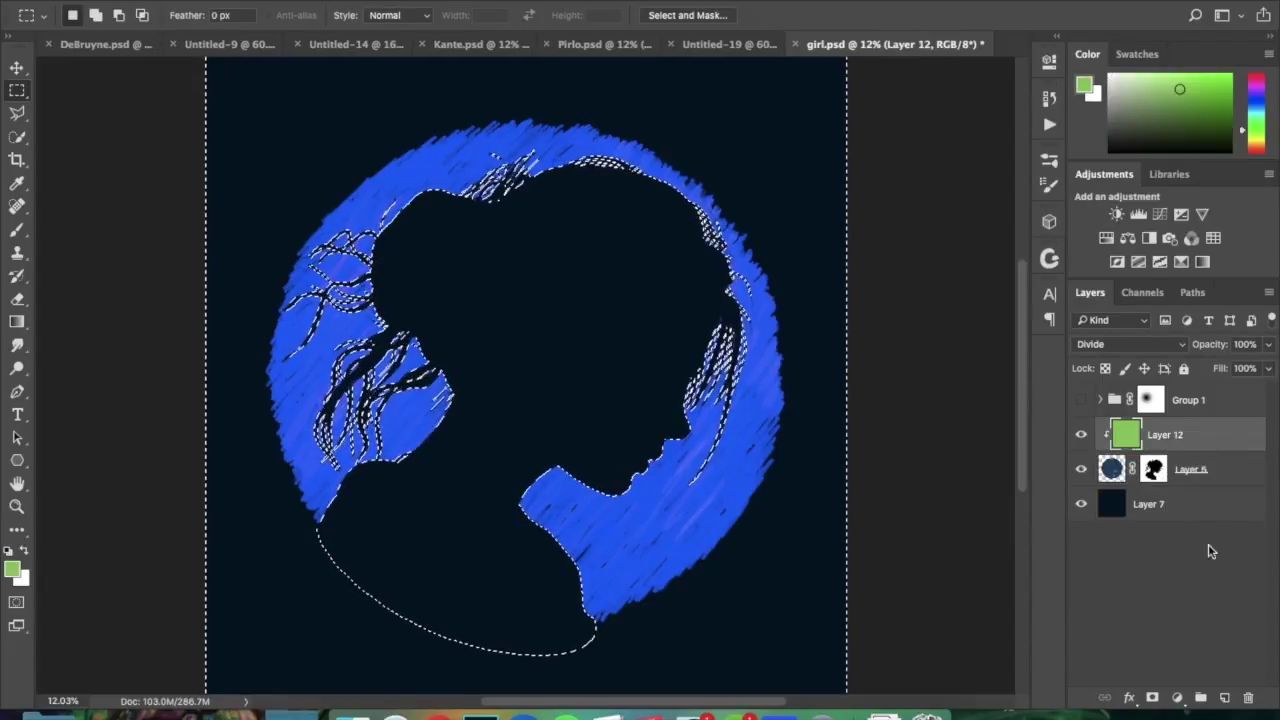
left_click(1225, 698)
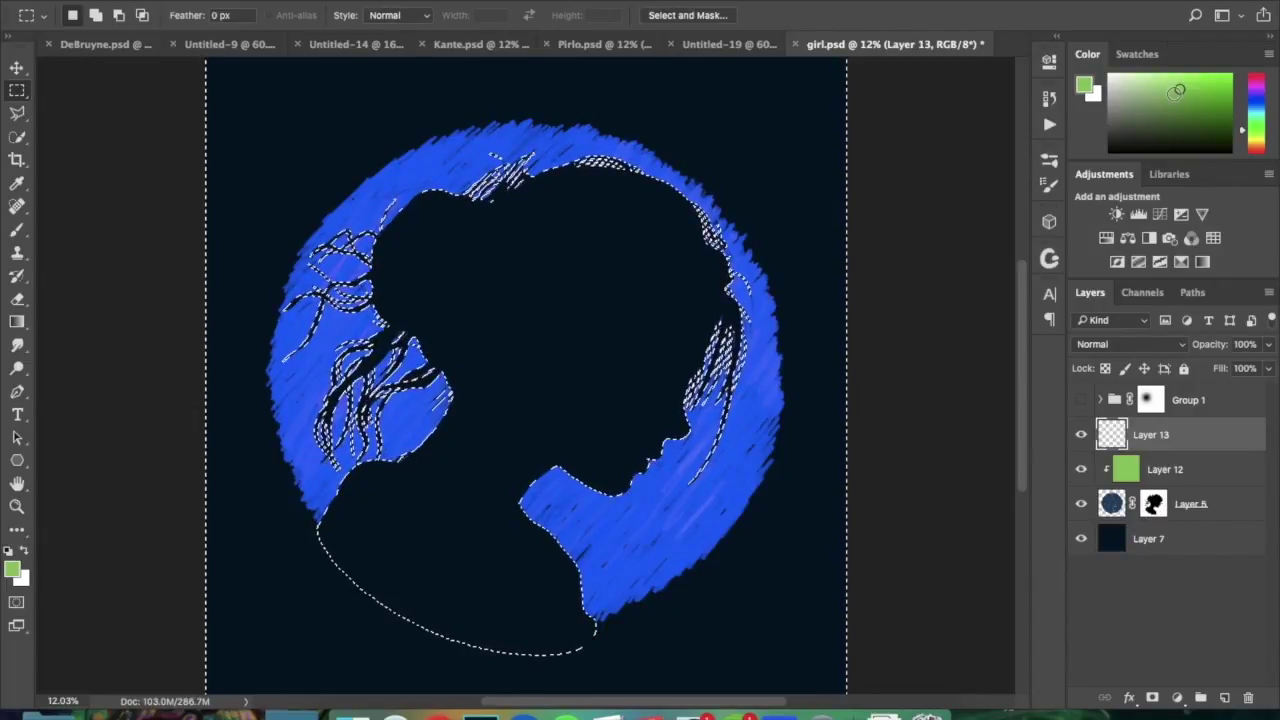
Step: Fill the selection green on Layer 13, deselect, compare it, then delete Layer 13
key("alt+BackSpace")
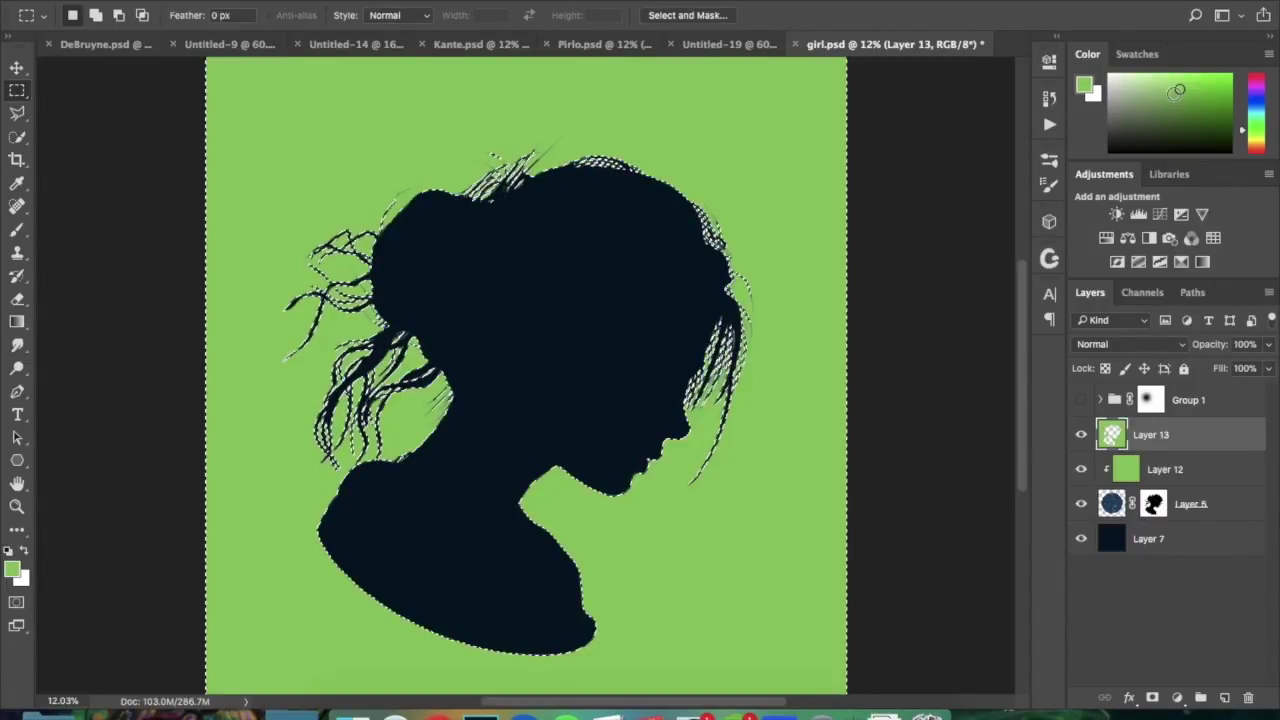
key("ctrl+d")
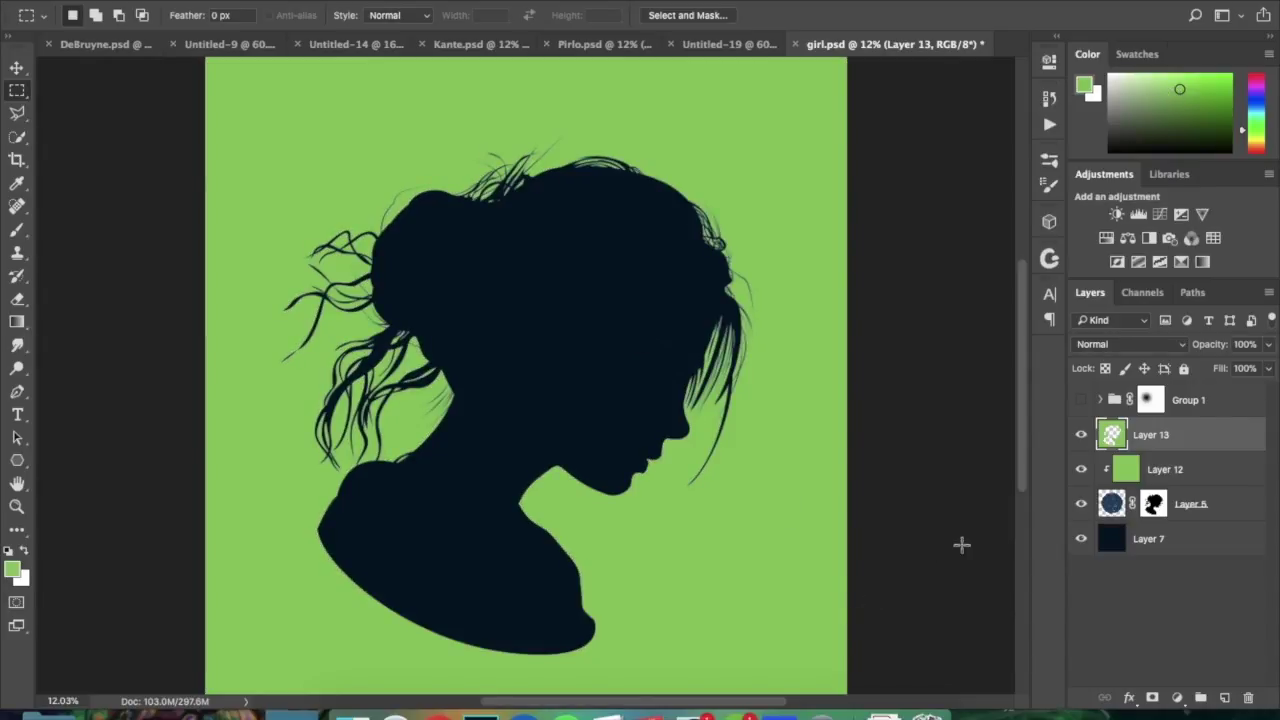
left_click(1081, 436)
left_click(1081, 436)
key("BackSpace")
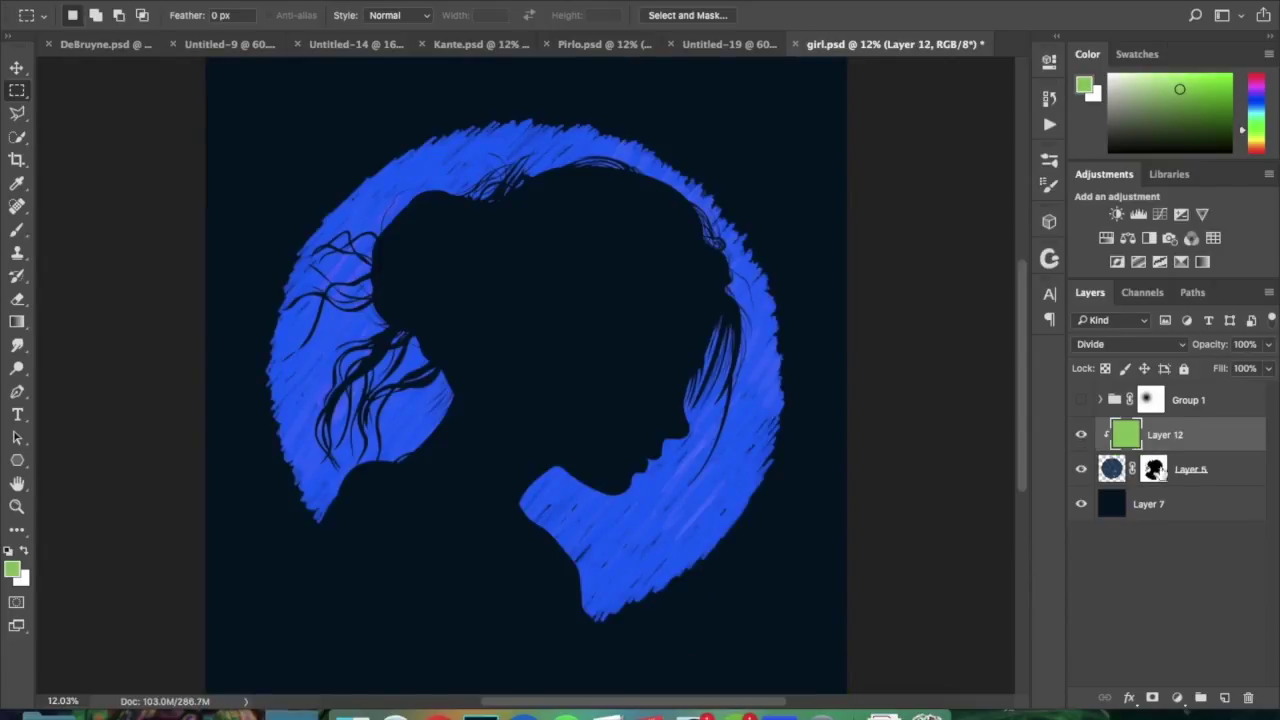
left_click(1160, 476)
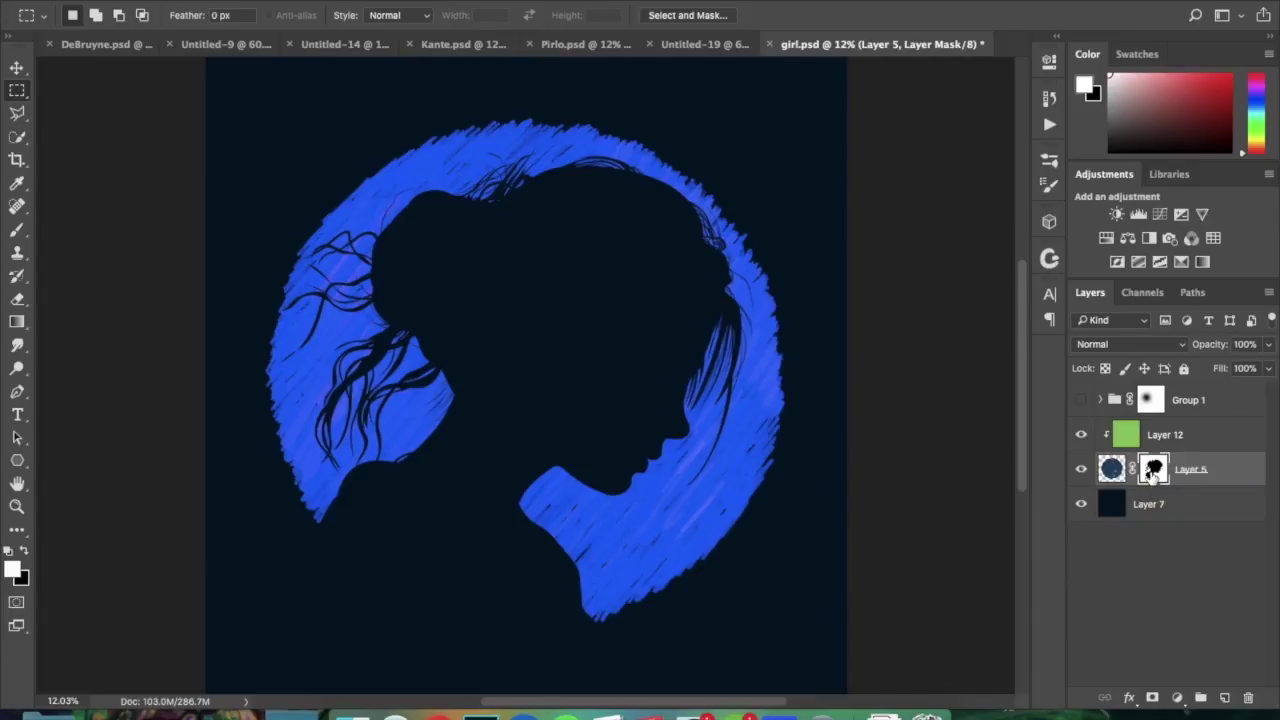
Step: Toggle Layer 5's mask off and on to compare the full circle with the masked one
left_click(1152, 473, "shift")
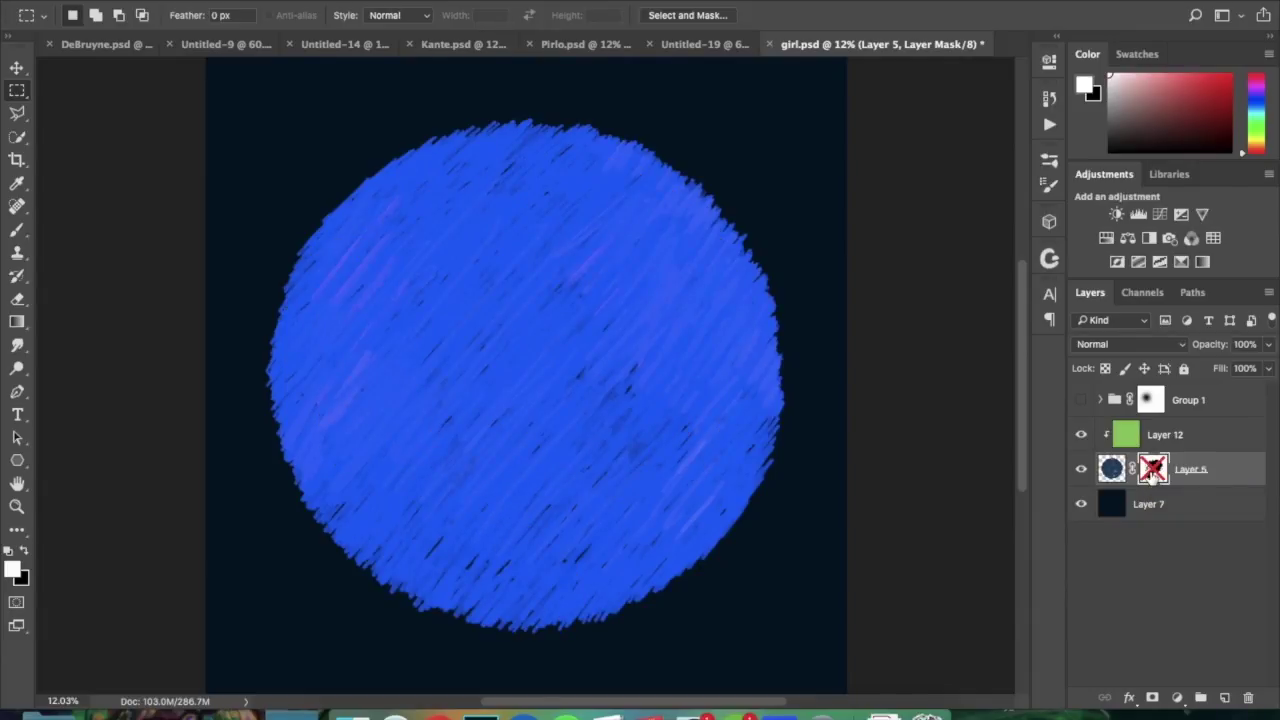
left_click(1152, 476, "shift")
left_click(1152, 476, "shift")
left_click(1152, 476, "shift")
left_click(1152, 476, "shift")
left_click(1152, 476, "shift")
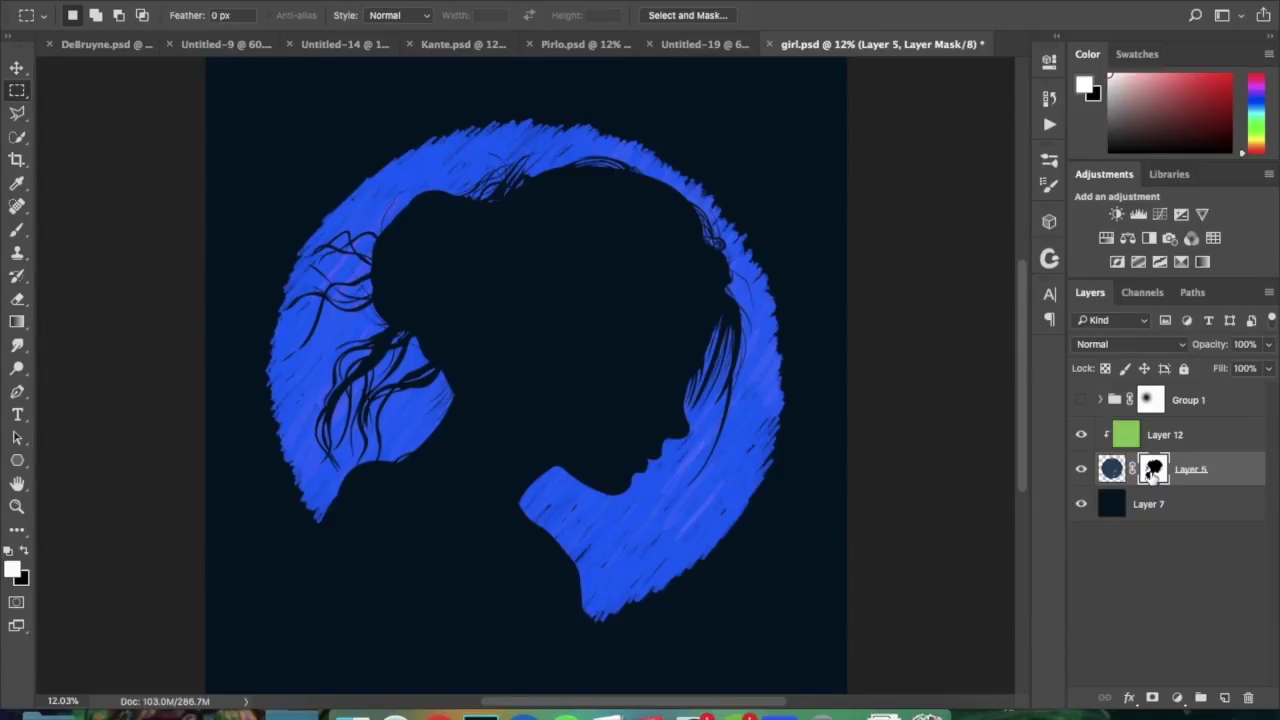
Step: Show Layer 5's mask alone as a black silhouette on white and set a black brush
left_click(1154, 470, "alt")
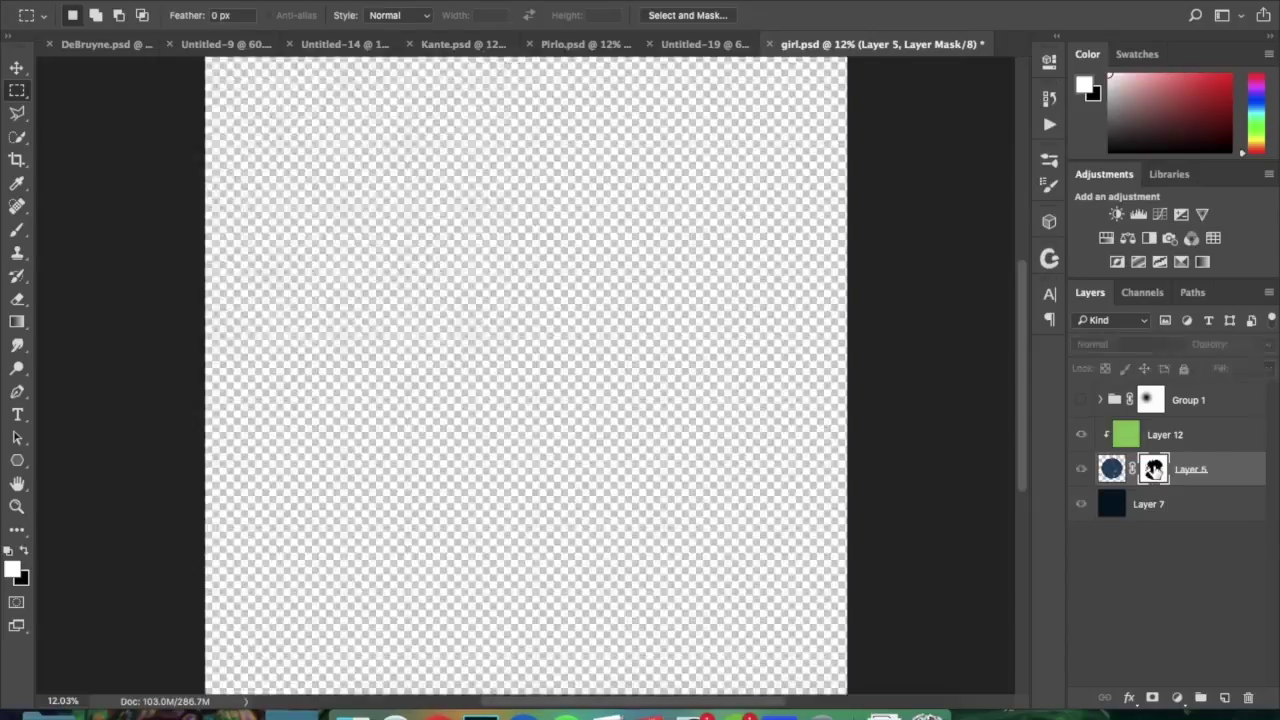
left_click(1154, 470, "alt")
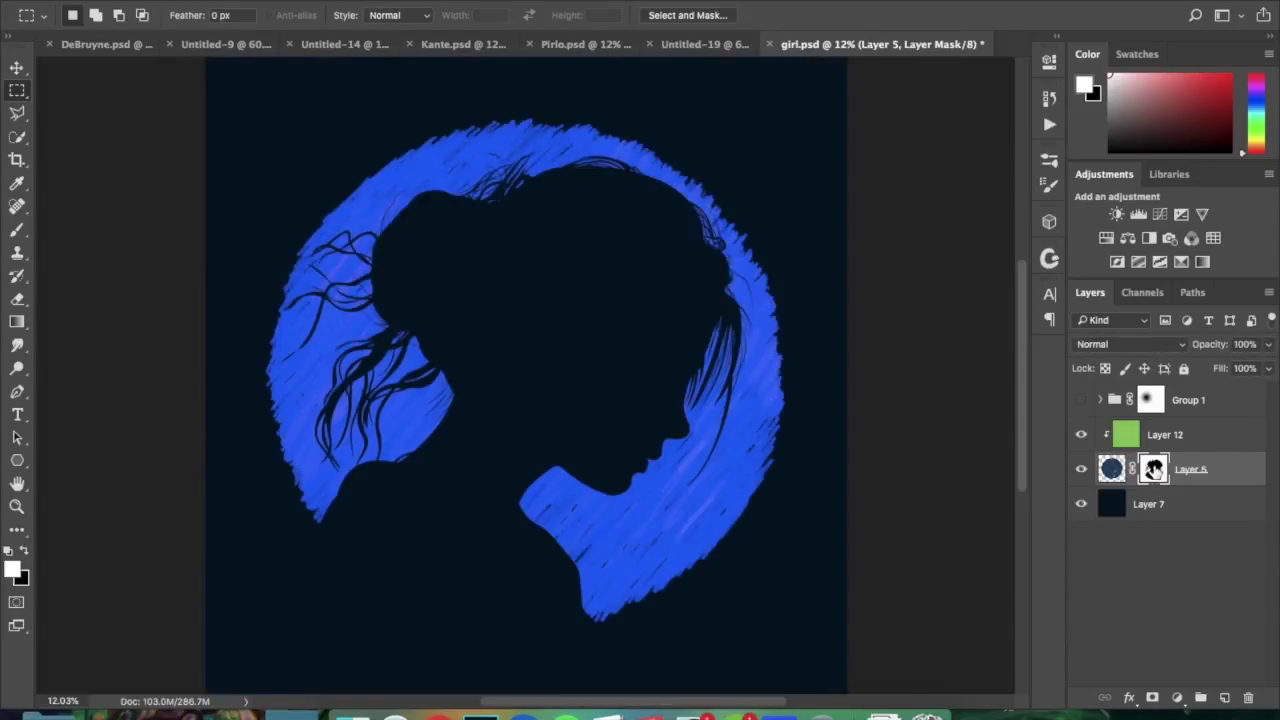
left_click(1154, 470, "alt")
left_click(1154, 470, "alt")
left_click(1154, 470, "alt")
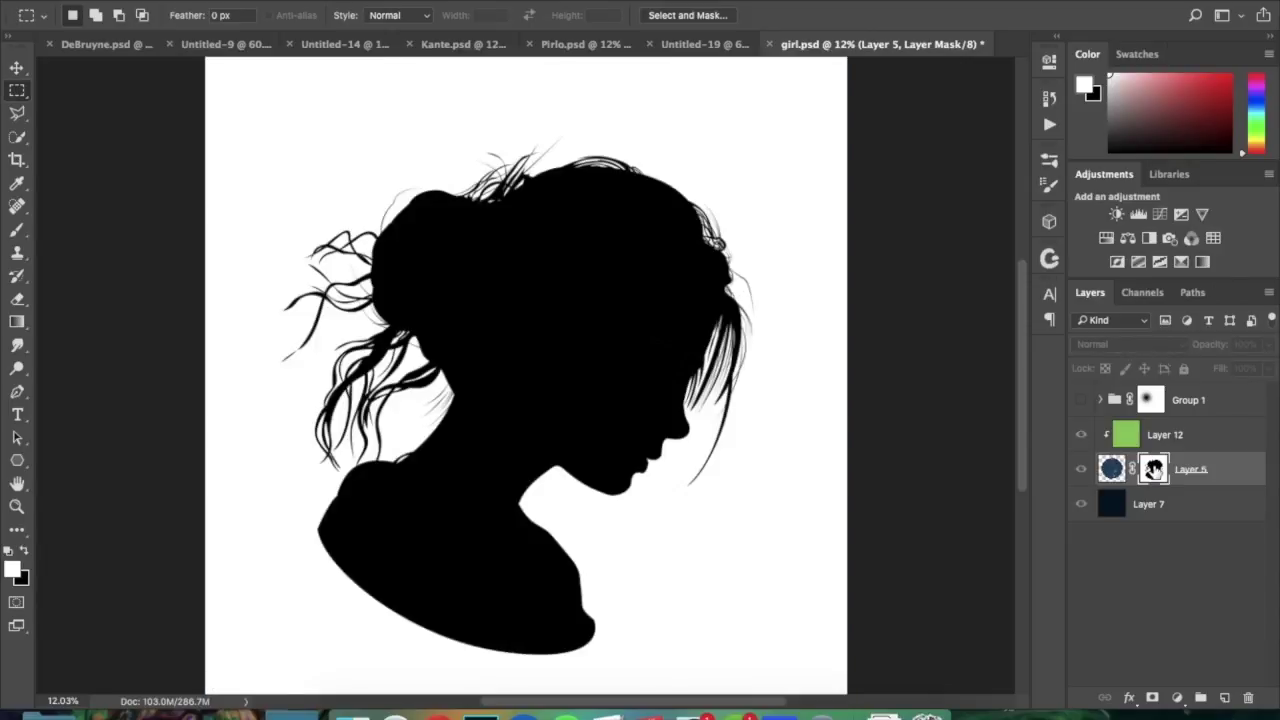
left_click(1154, 470, "alt")
left_click(1154, 470, "alt")
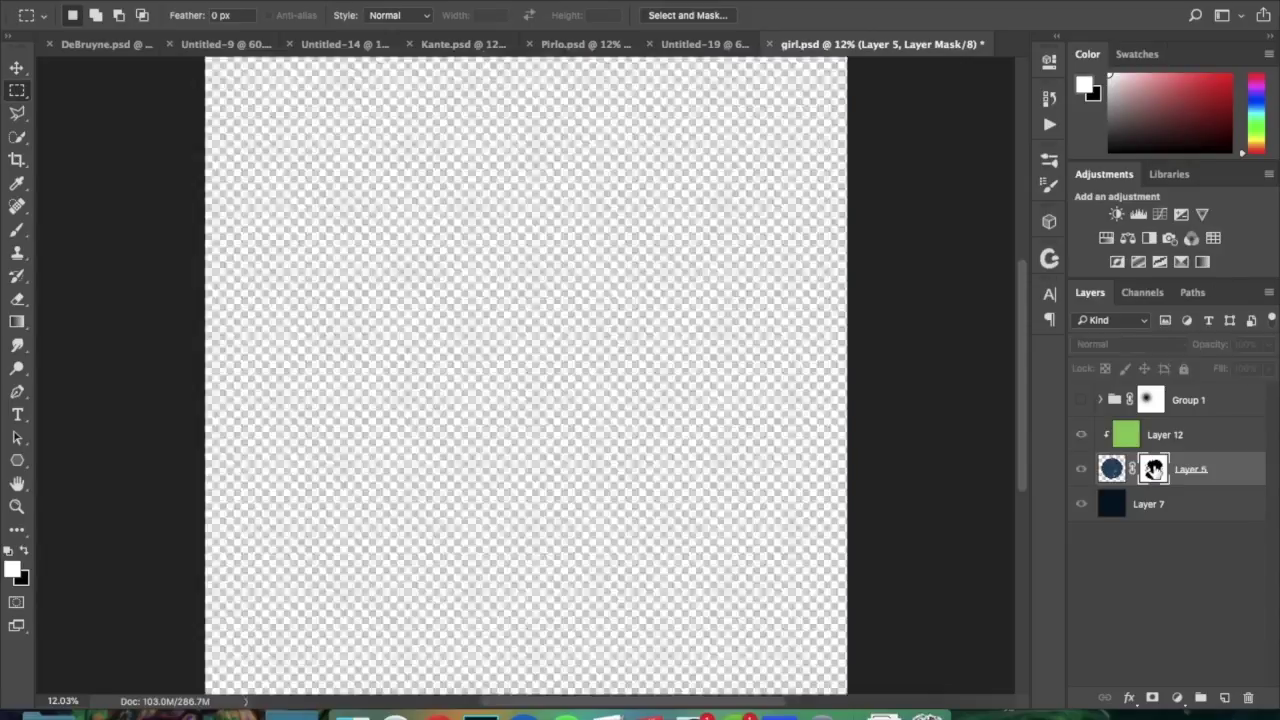
left_click(1154, 470, "alt")
left_click(1153, 470, "alt")
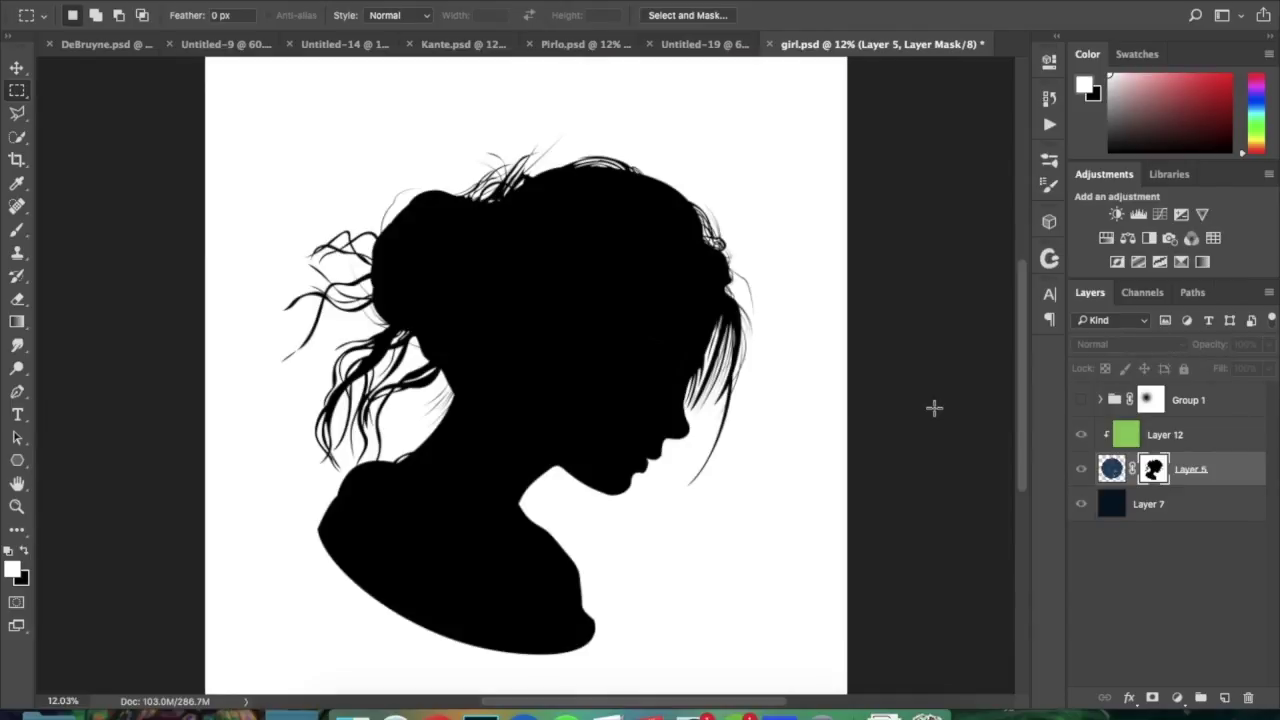
key("b")
key("x")
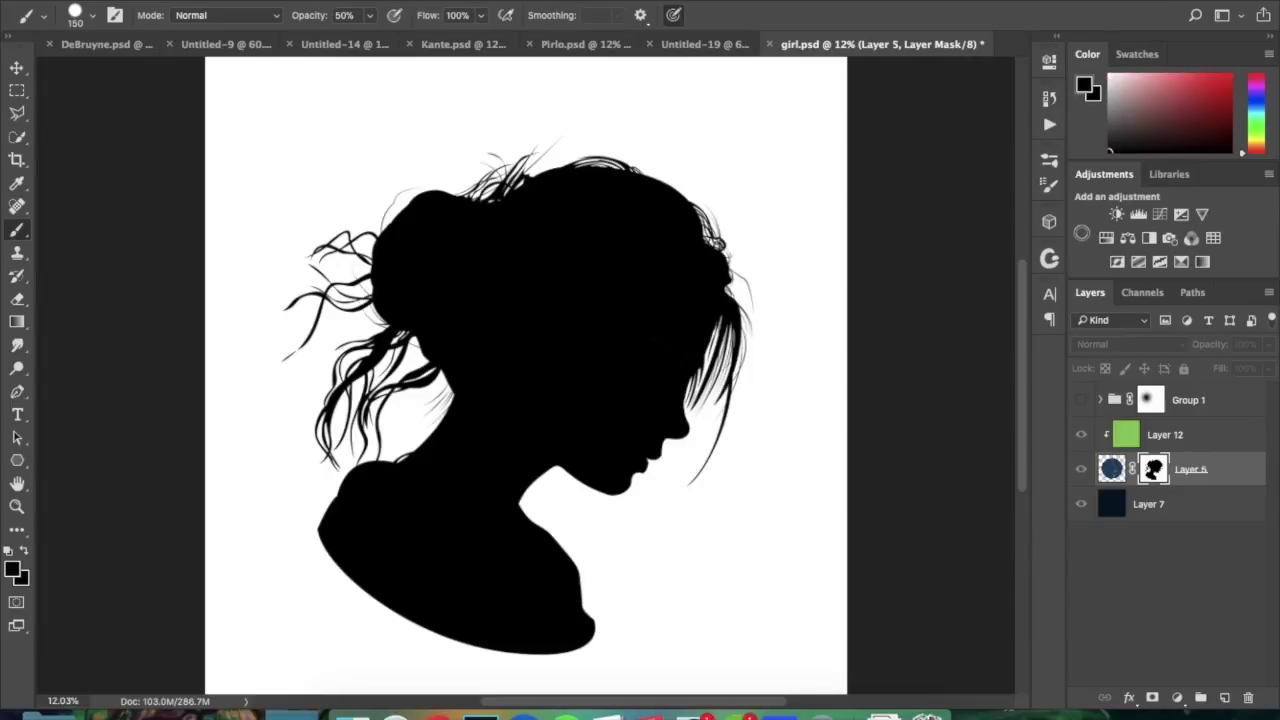
Step: Paint a solid black 600-px earring dot below the chin on the mask and preview it
key("bracketright")
key("bracketright")
key("bracketright")
key("bracketright")
key("bracketright")
key("bracketright")
key("bracketright")
left_click(654, 531)
left_click(654, 531)
left_click(654, 531)
left_click(654, 531)
left_click(654, 531)
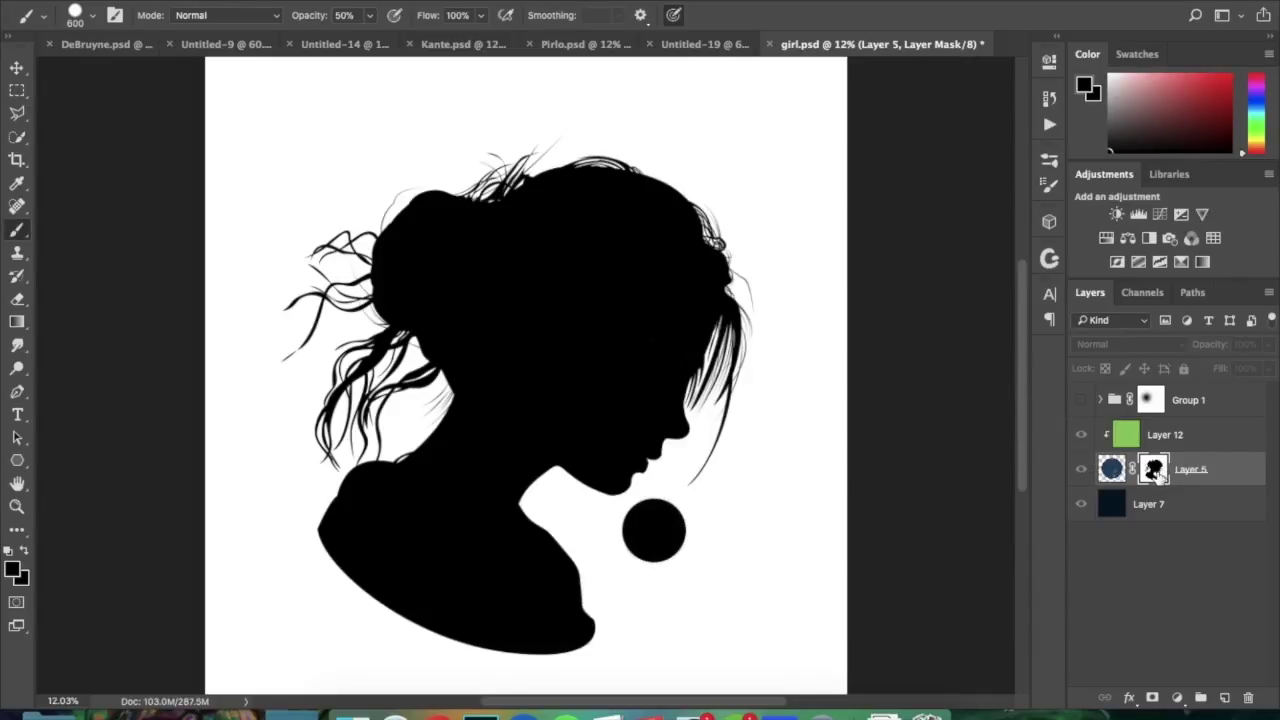
left_click(1153, 470, "alt")
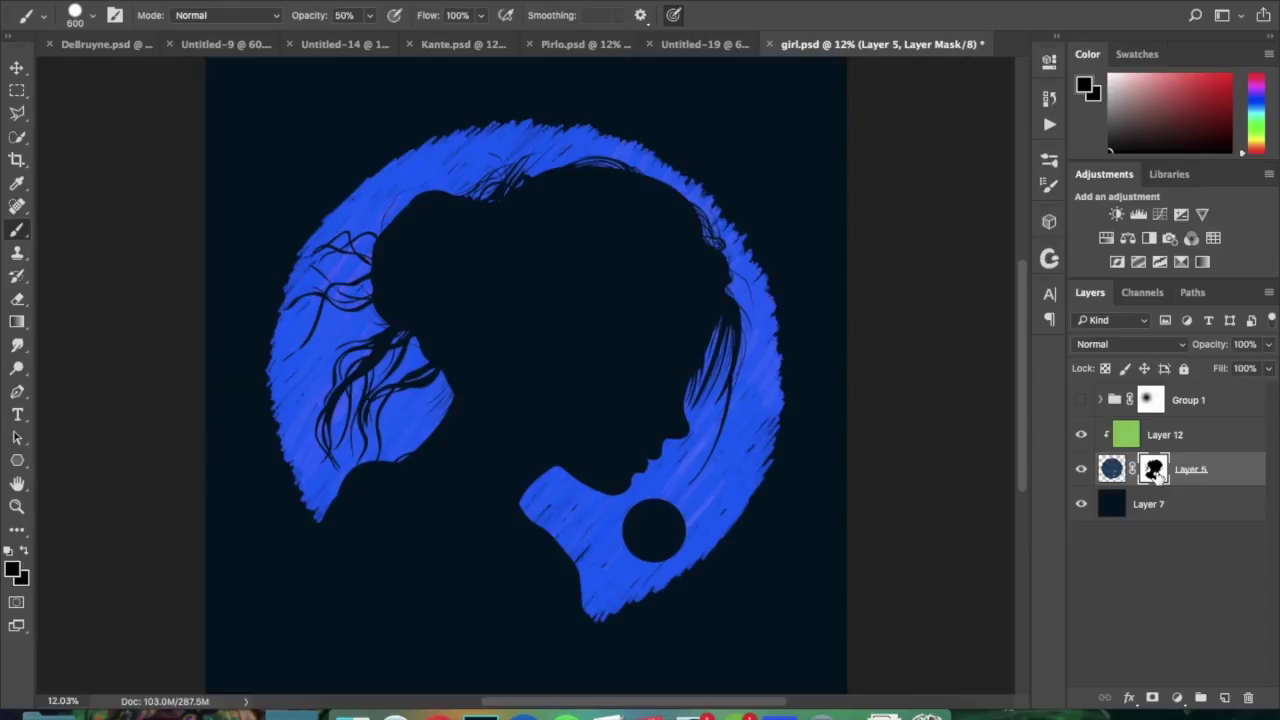
left_click(1153, 470, "alt")
left_click(1153, 470, "alt")
left_click(656, 529)
Step: Paint the dot out with white at 100% opacity, restoring the blue strokes
key("x")
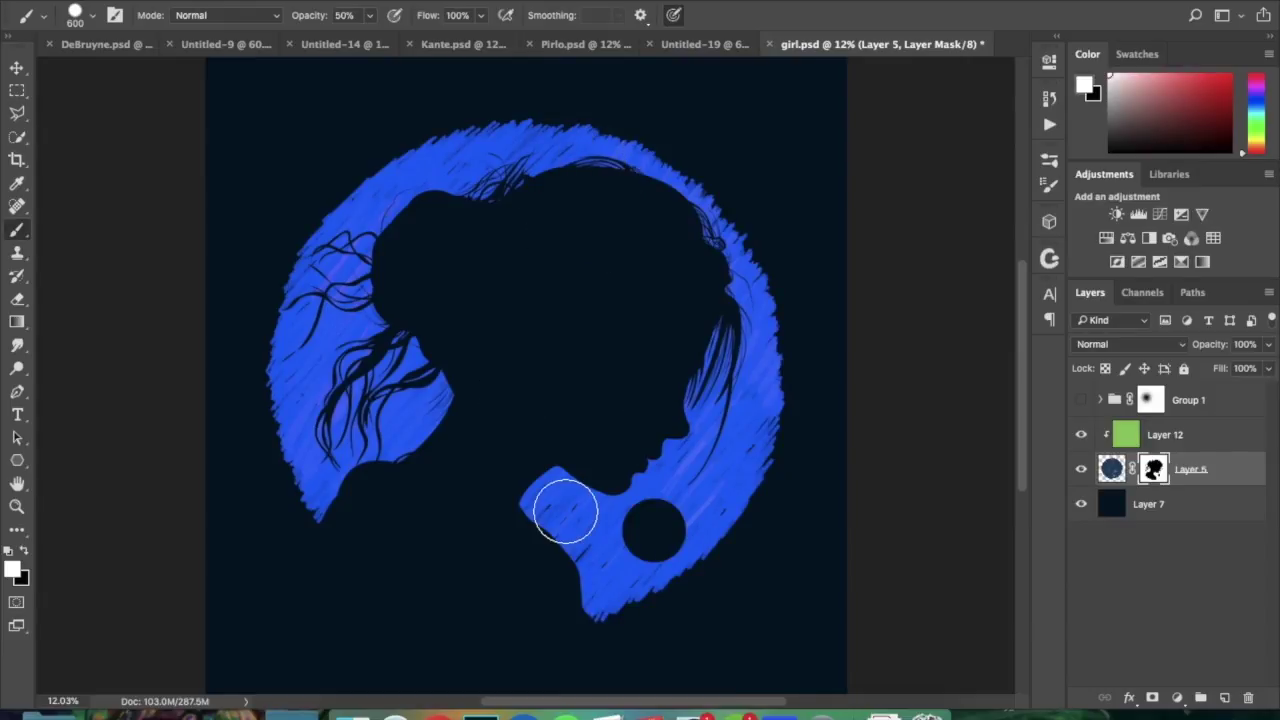
key("0")
mouse_move(563, 514)
left_mouse_down()
mouse_move(652, 549)
mouse_move(658, 529)
mouse_move(634, 535)
mouse_move(674, 541)
mouse_move(649, 520)
mouse_move(671, 543)
left_mouse_up()
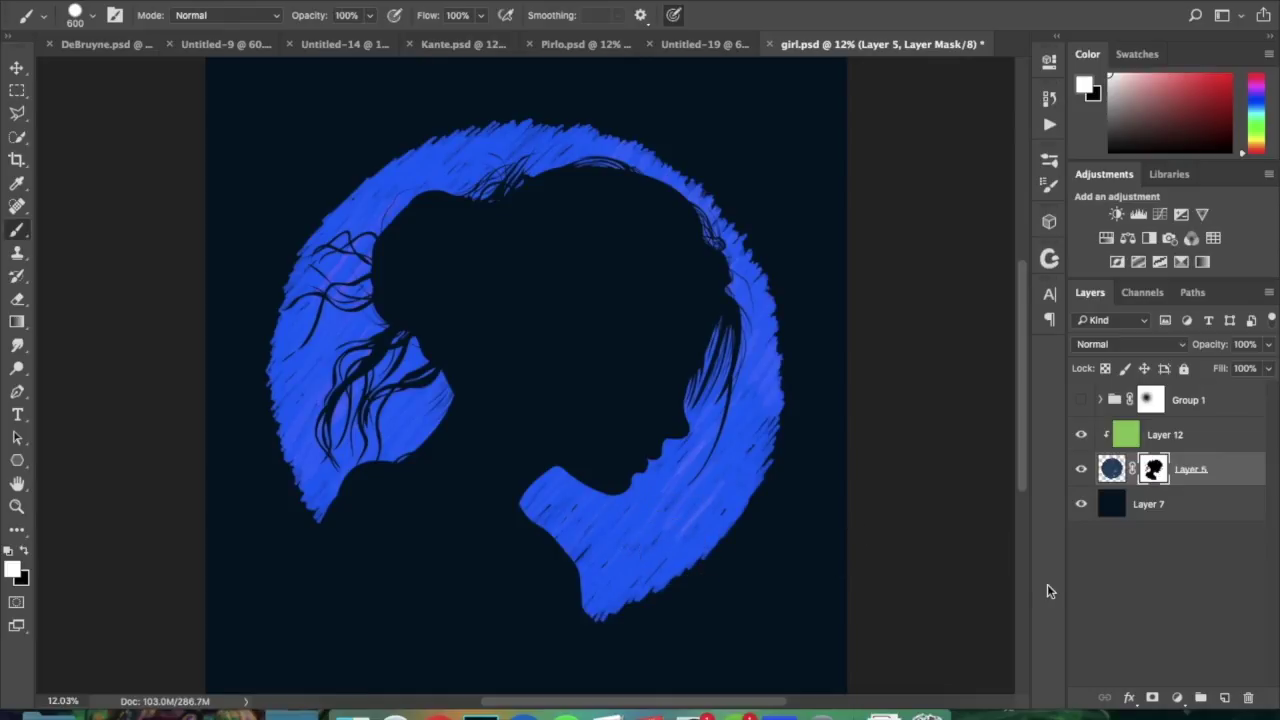
Step: Select Layer 5 and open Select and Mask from its mask's context menu
left_click(1128, 436)
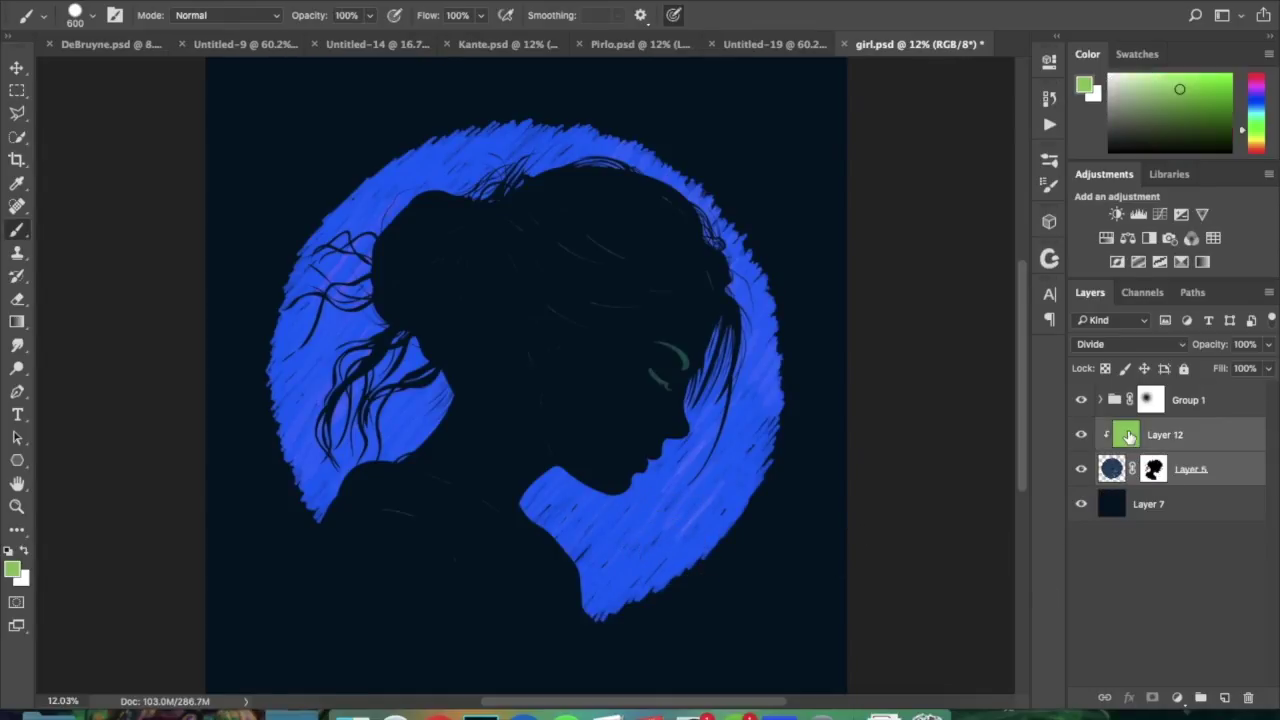
left_click(1168, 482)
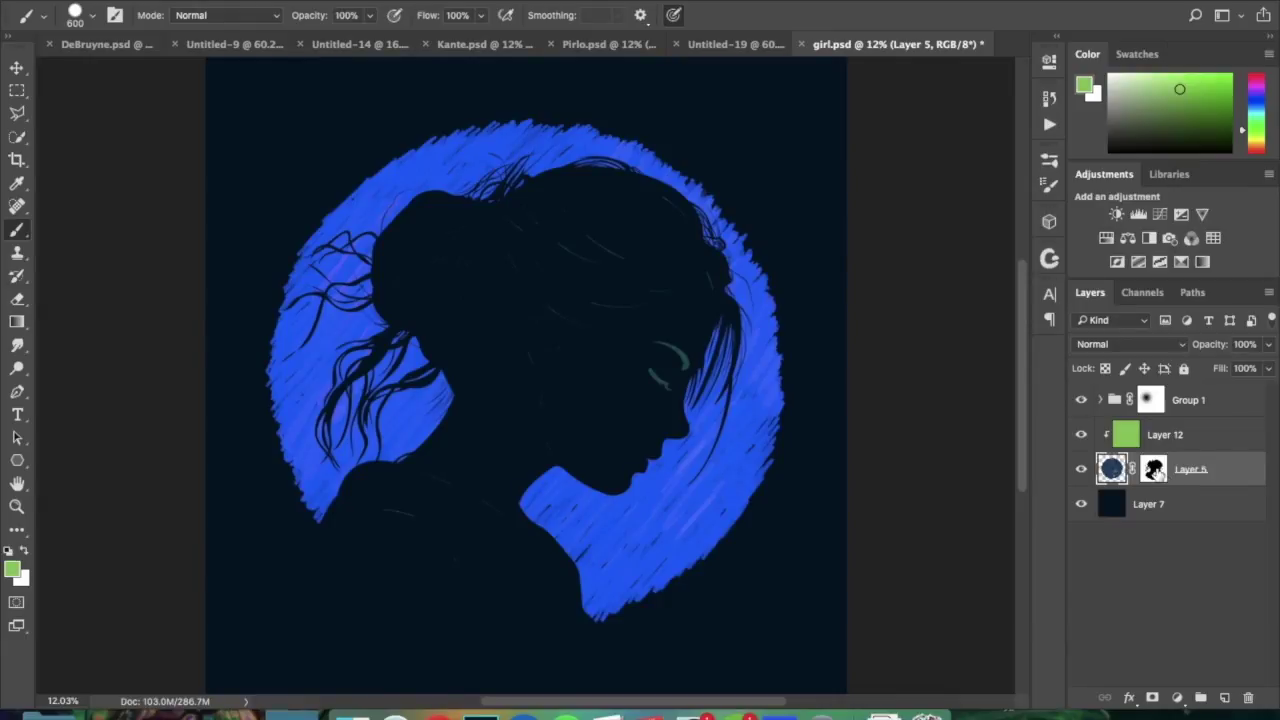
right_click(1162, 468)
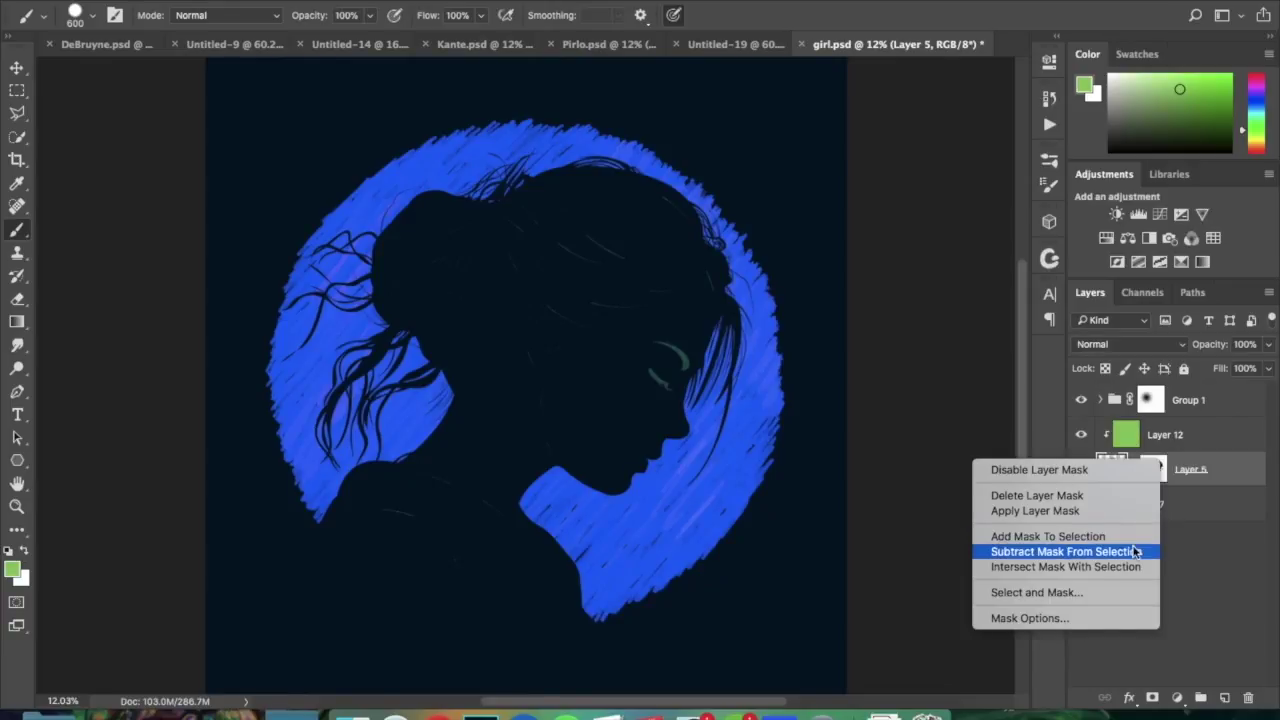
left_click(1118, 596)
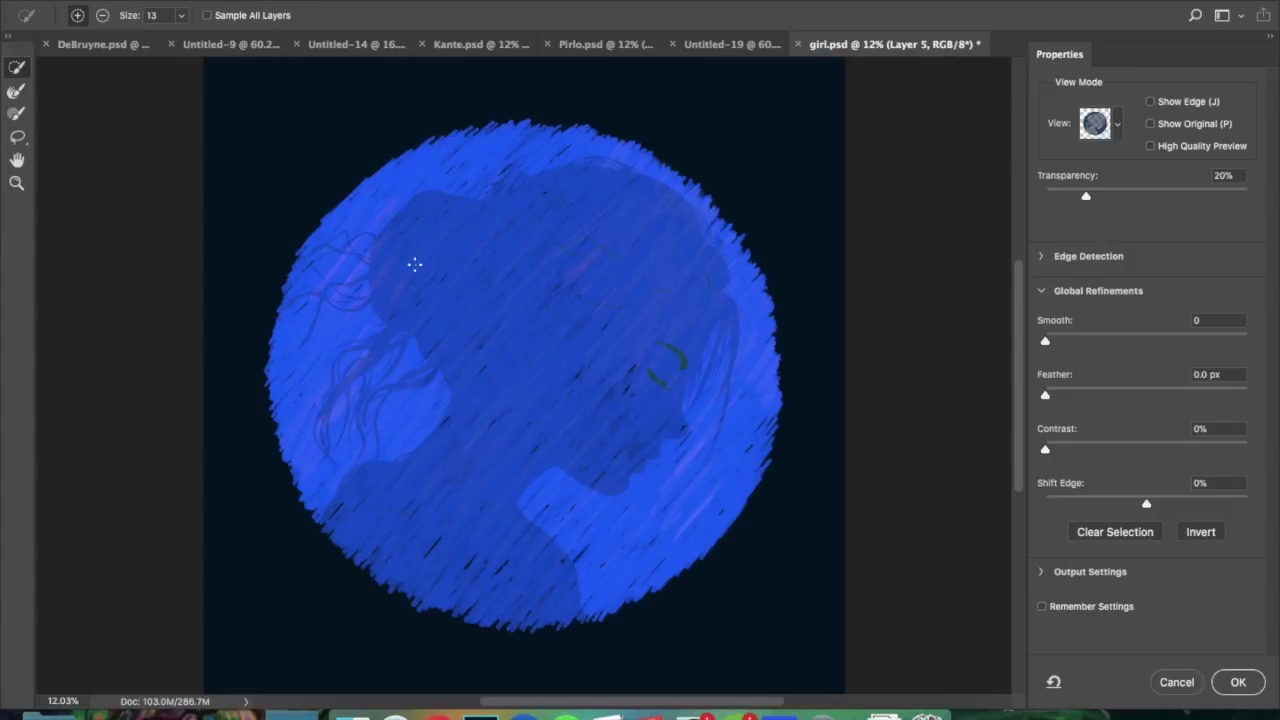
Step: Enter Smooth 33, Feather 9.5 px and Shift Edge -1%, then close Select and Mask
left_click(1113, 341)
key("Tab")
type("9.5")
key("Return")
key("Tab")
key("Tab")
type("-1")
key("Return")
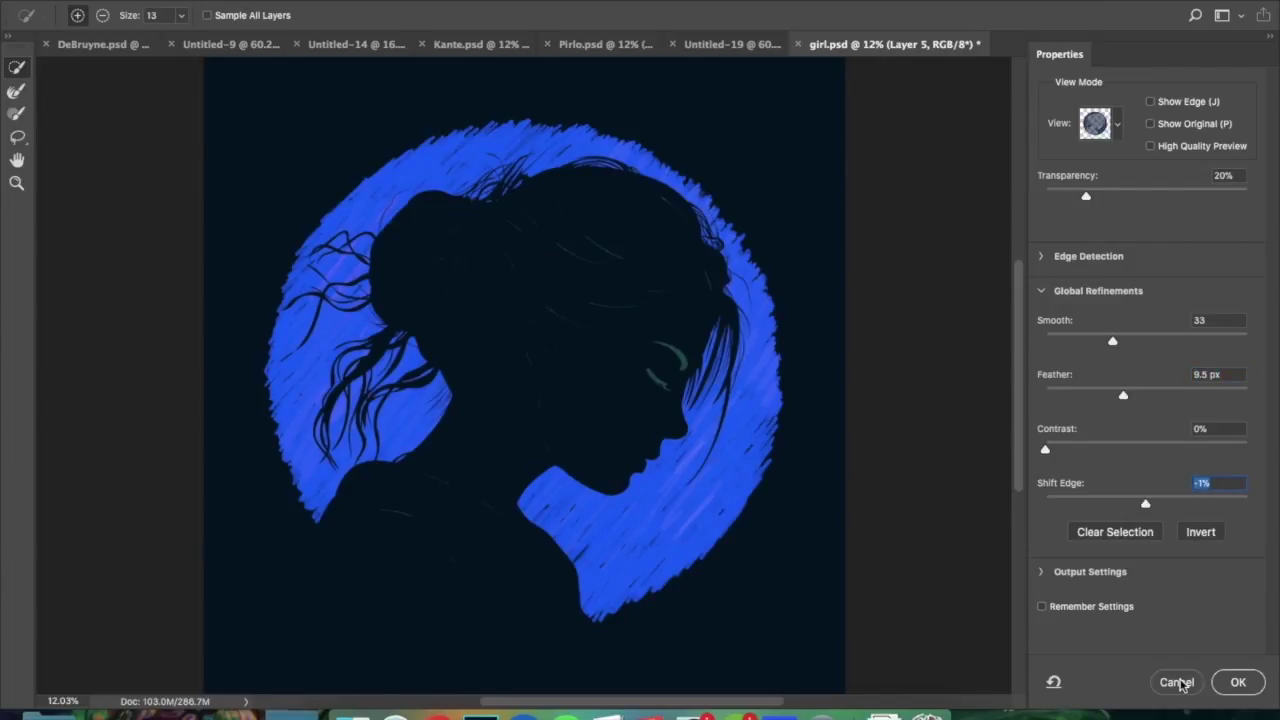
left_click(1180, 683)
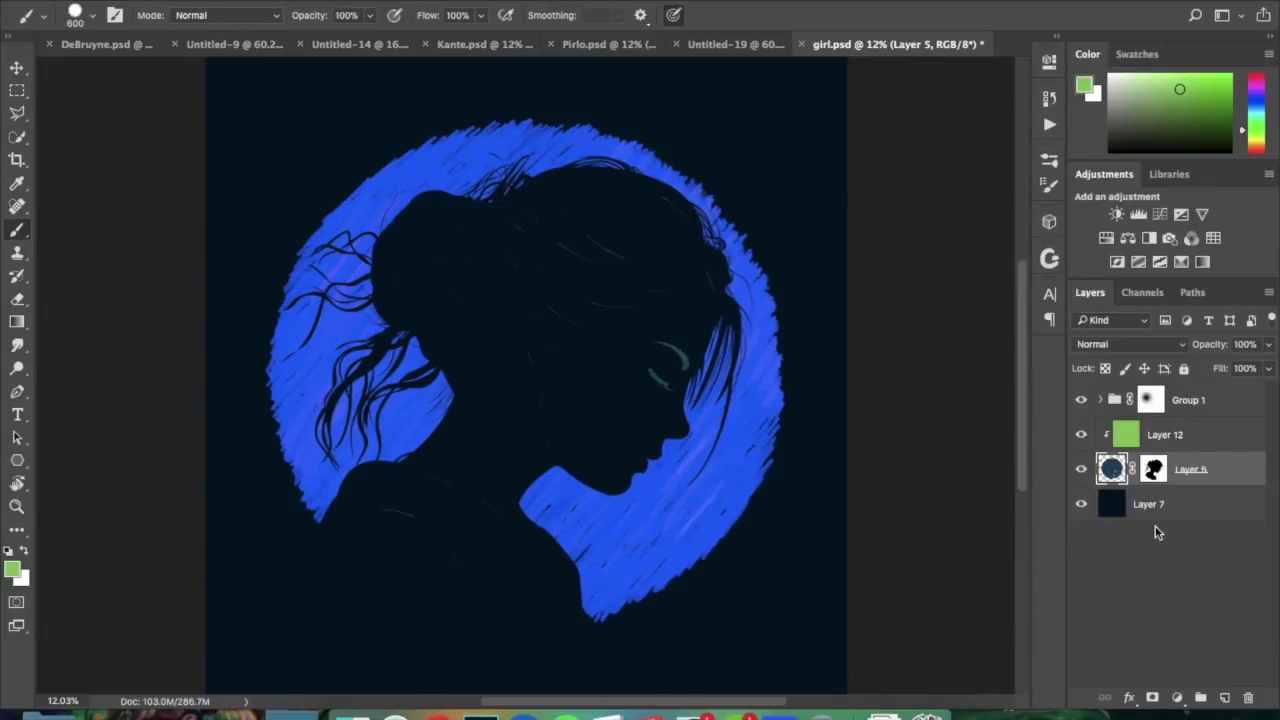
left_click(1153, 470)
Step: Apply Layer 5's mask permanently, then load the ring's pixels as a selection
right_click(1154, 470)
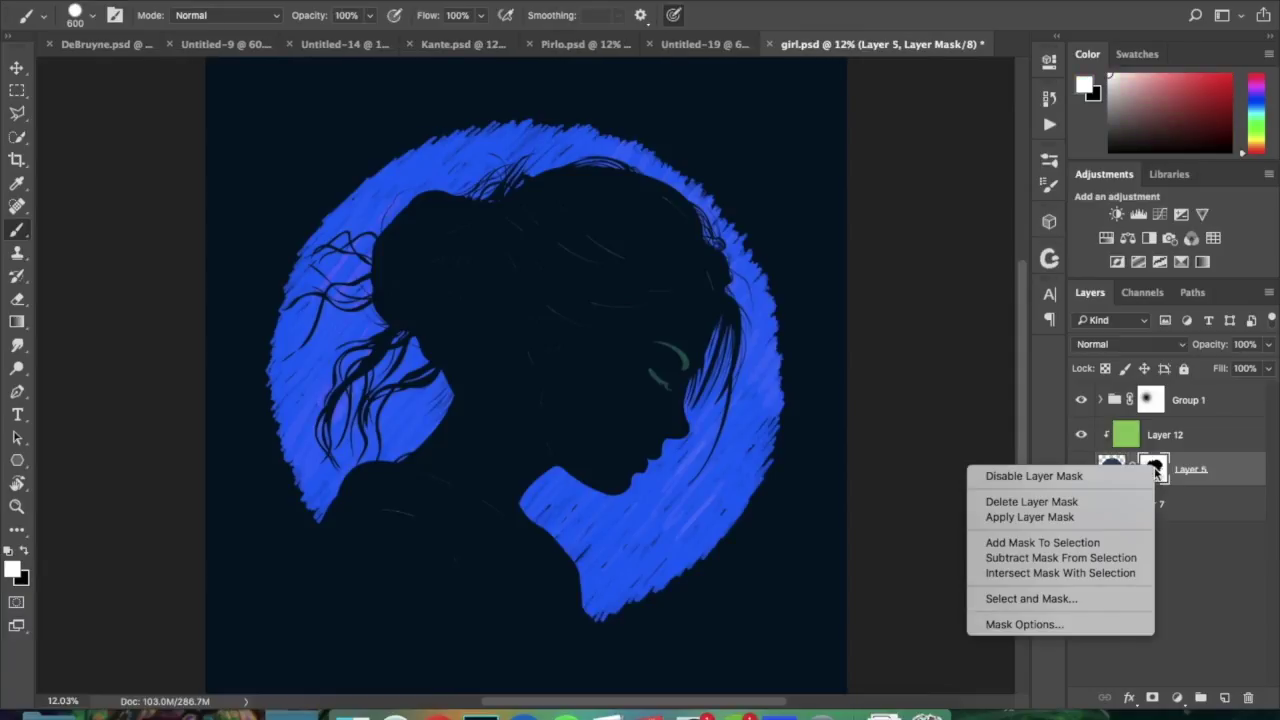
left_click(1049, 517)
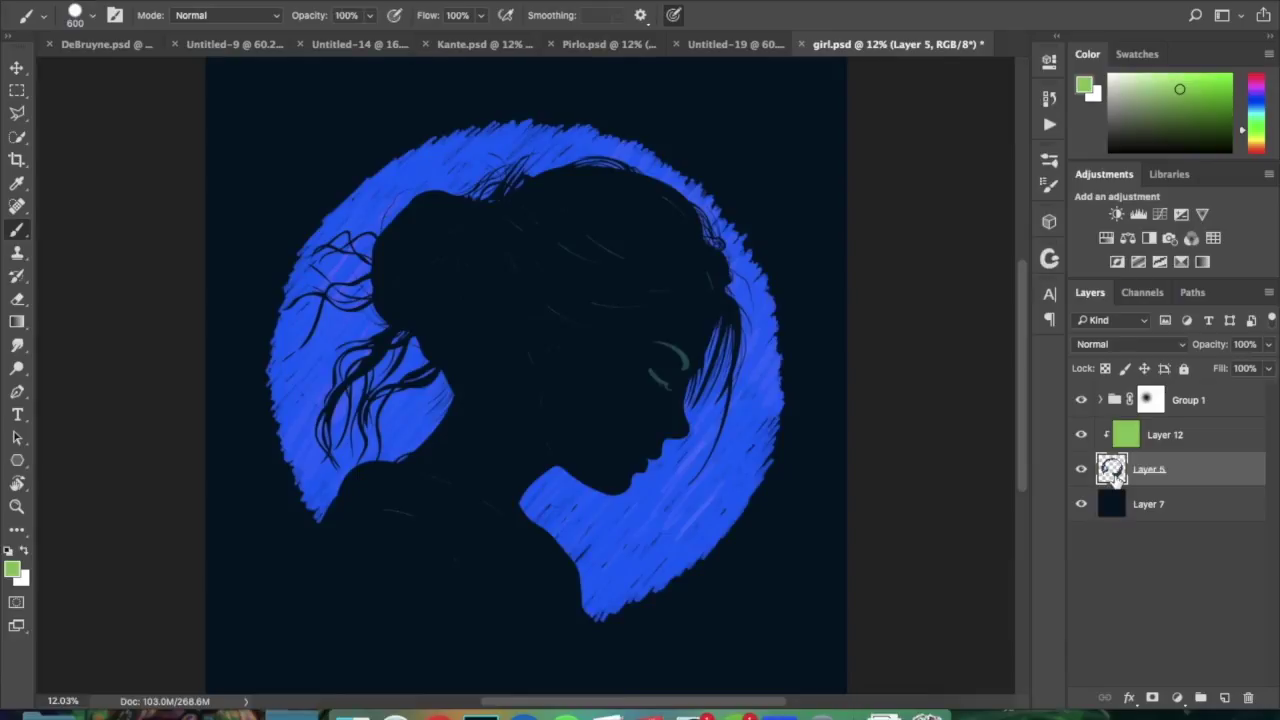
left_click(1113, 475, "ctrl")
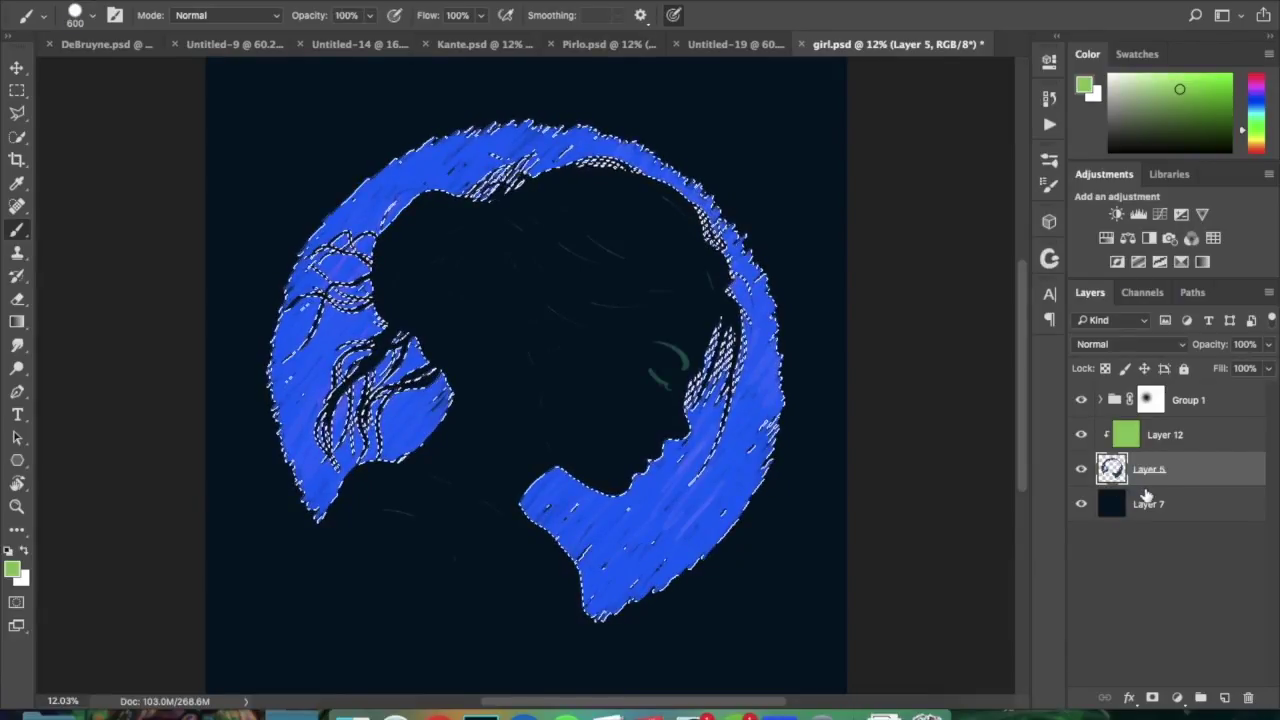
key("ctrl+h")
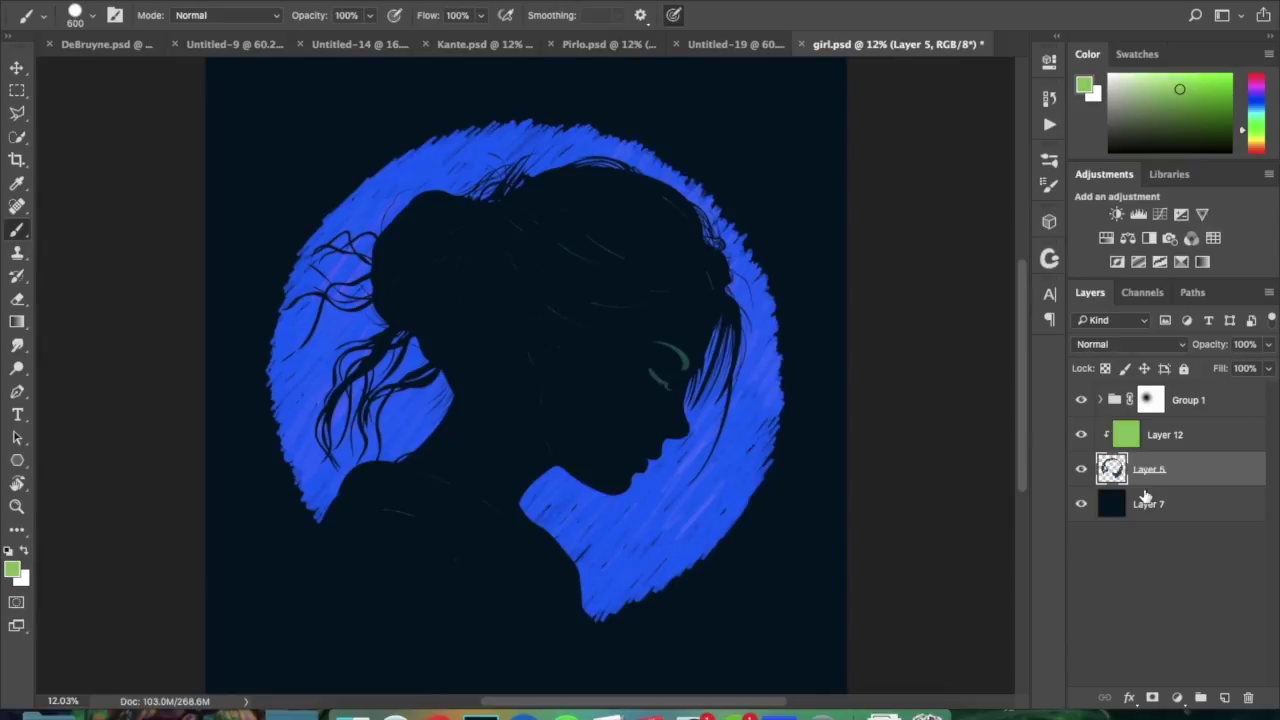